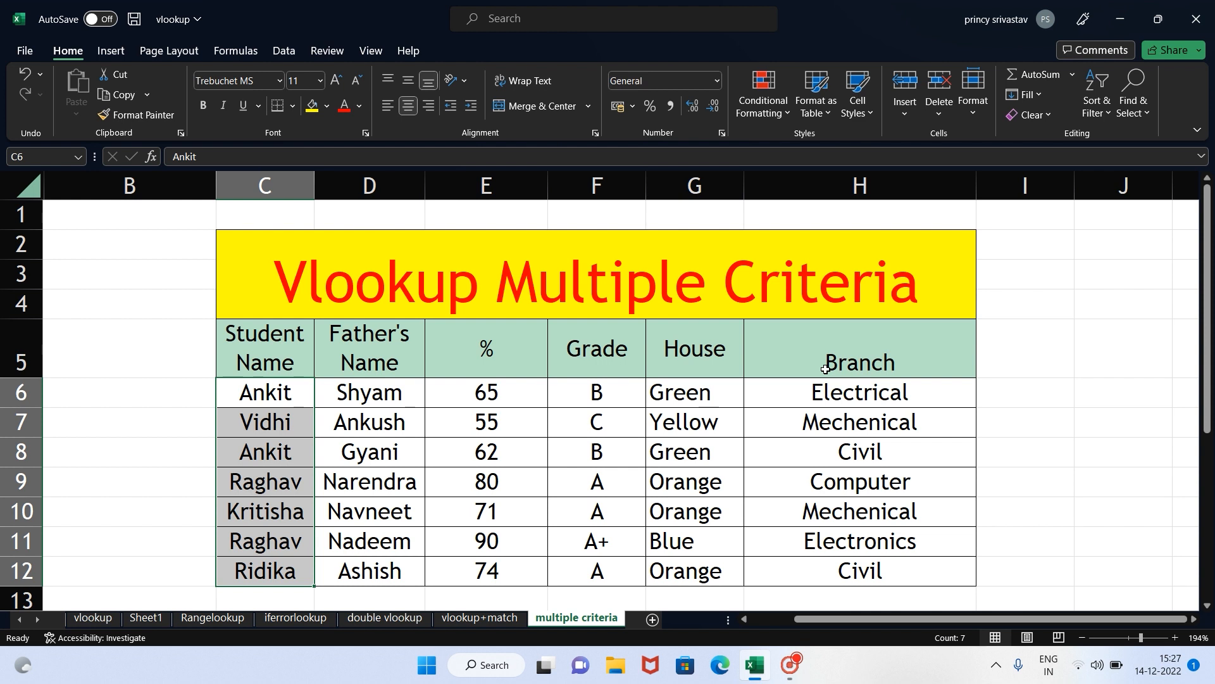
- Examine the student table and check the Student Name column, rows 6 to 12, for repeated names
left_click(648, 304)
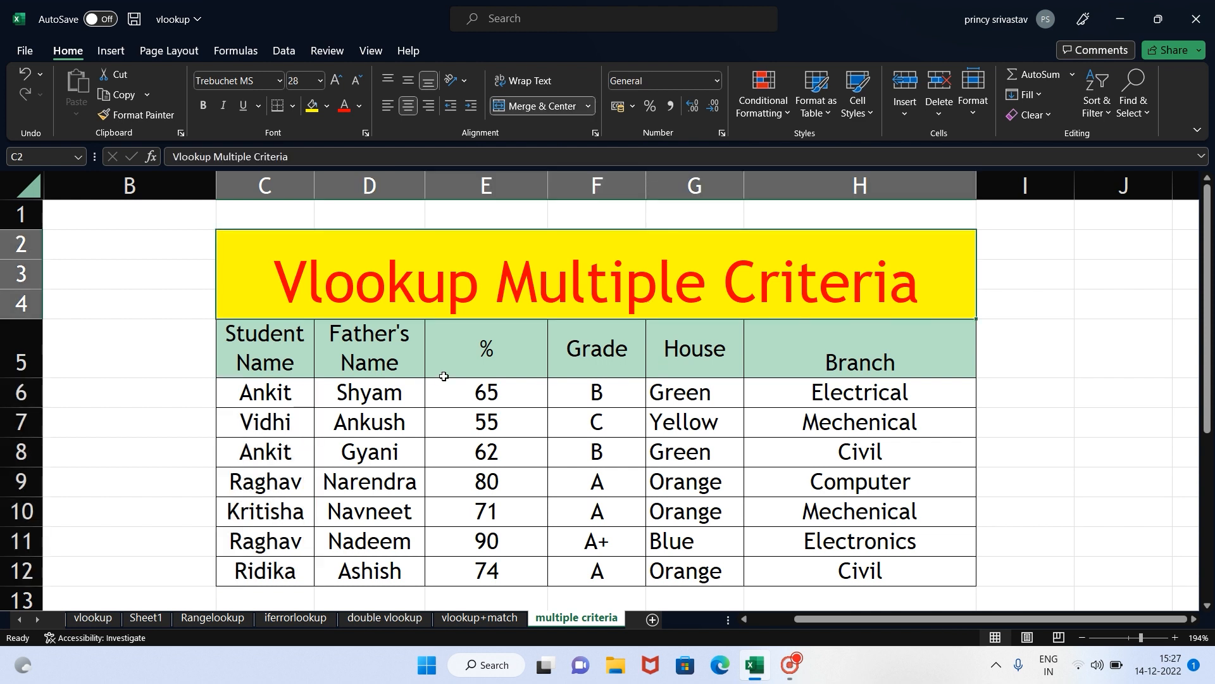
left_click_drag(291, 337, 843, 565)
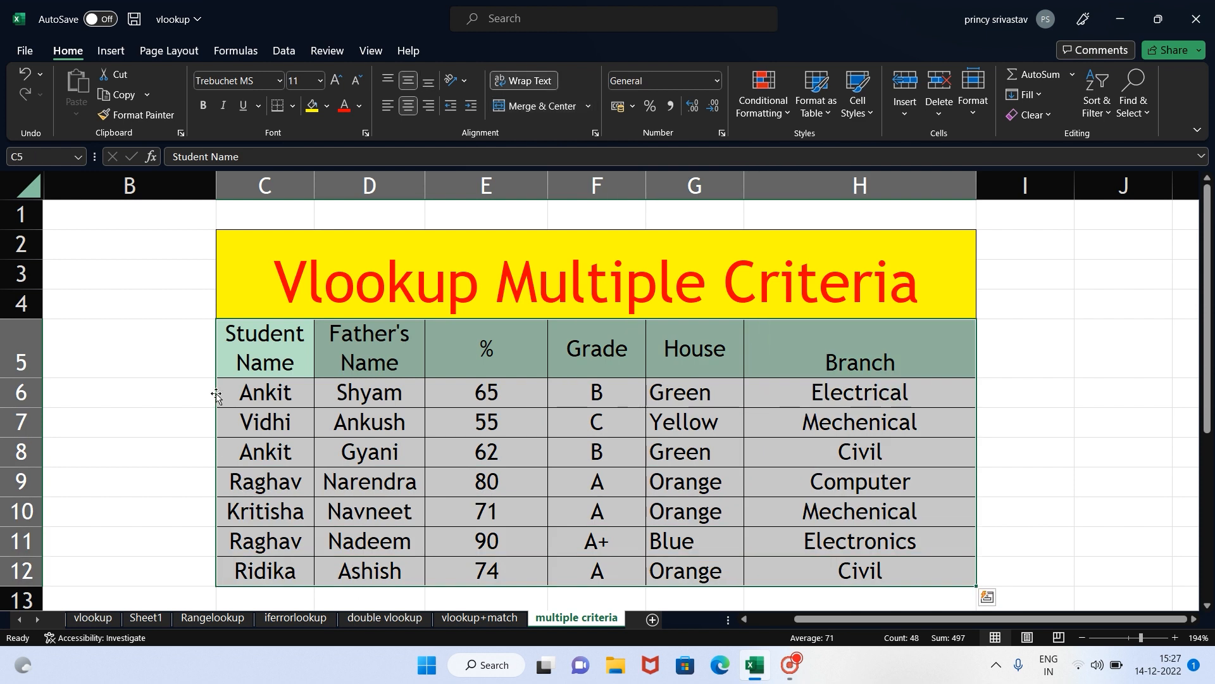
left_click(285, 358)
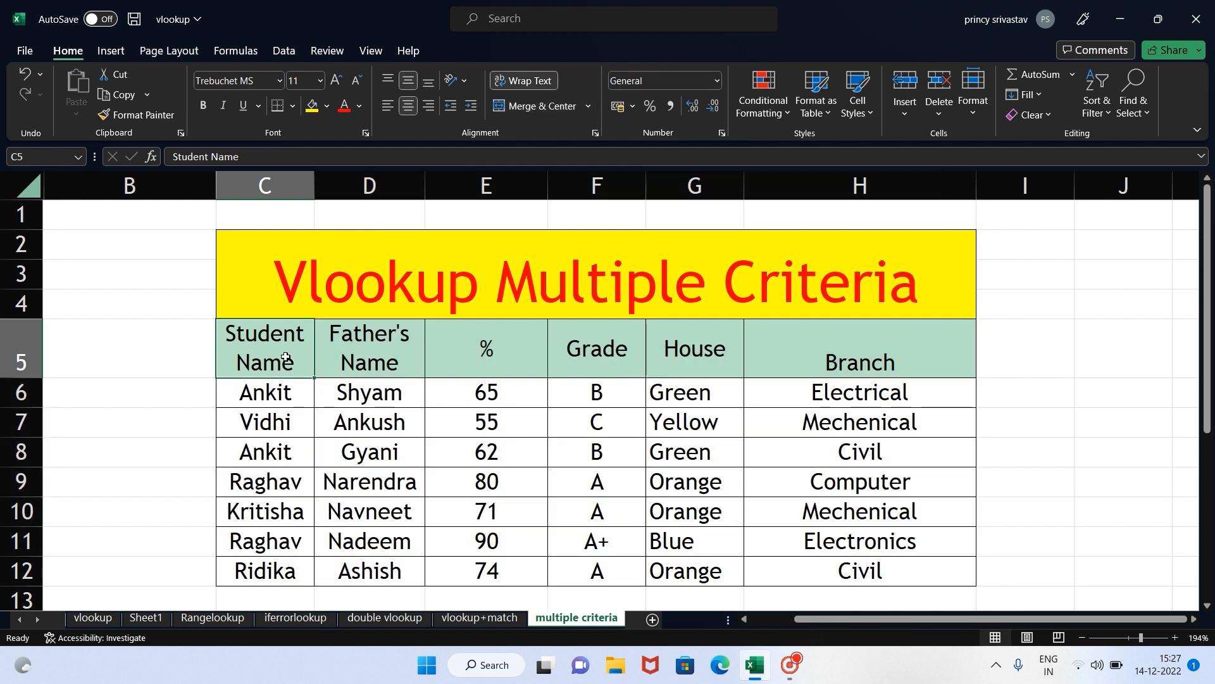
key("Down")
key("Down")
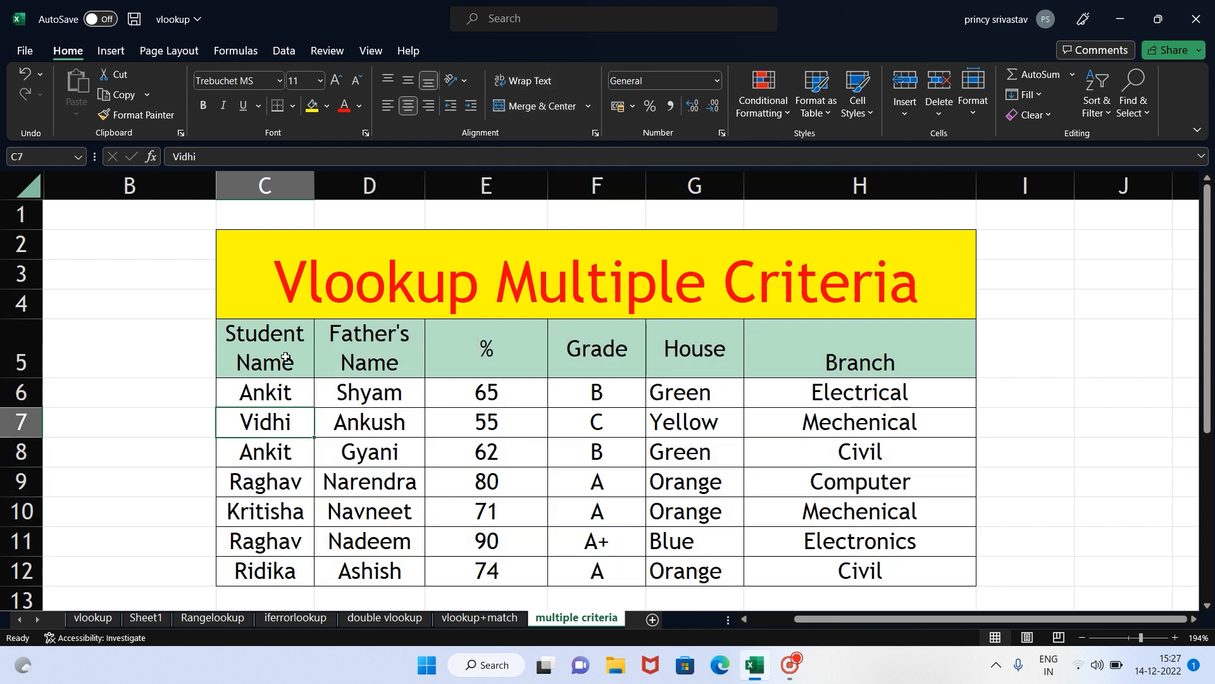
key("Up")
key("Down")
key("Down")
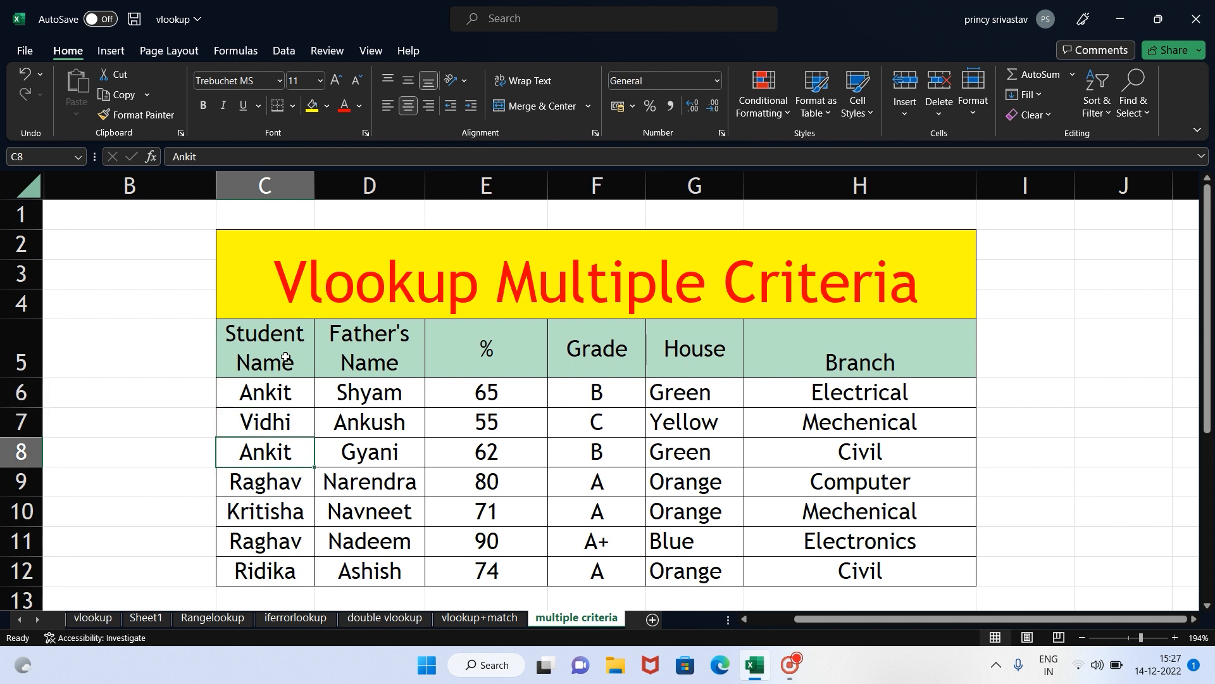
key("Down")
key("Down")
key("Down")
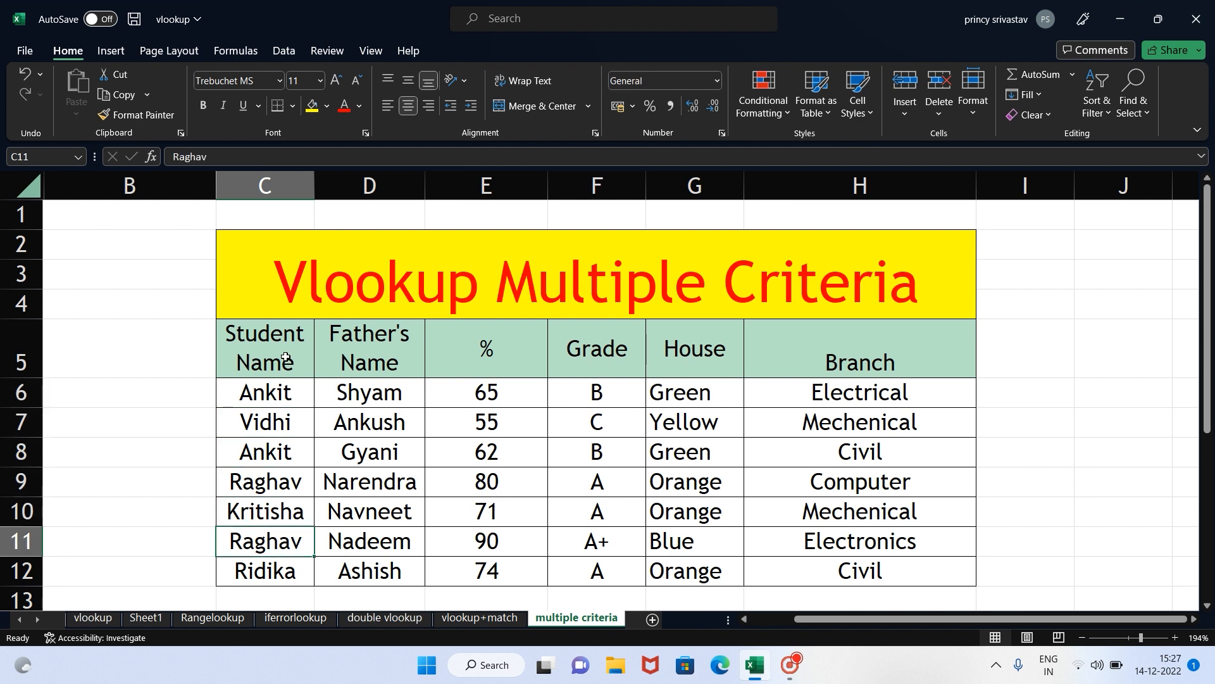
key("Up")
key("Up")
key("Up")
key("Up")
key("Up")
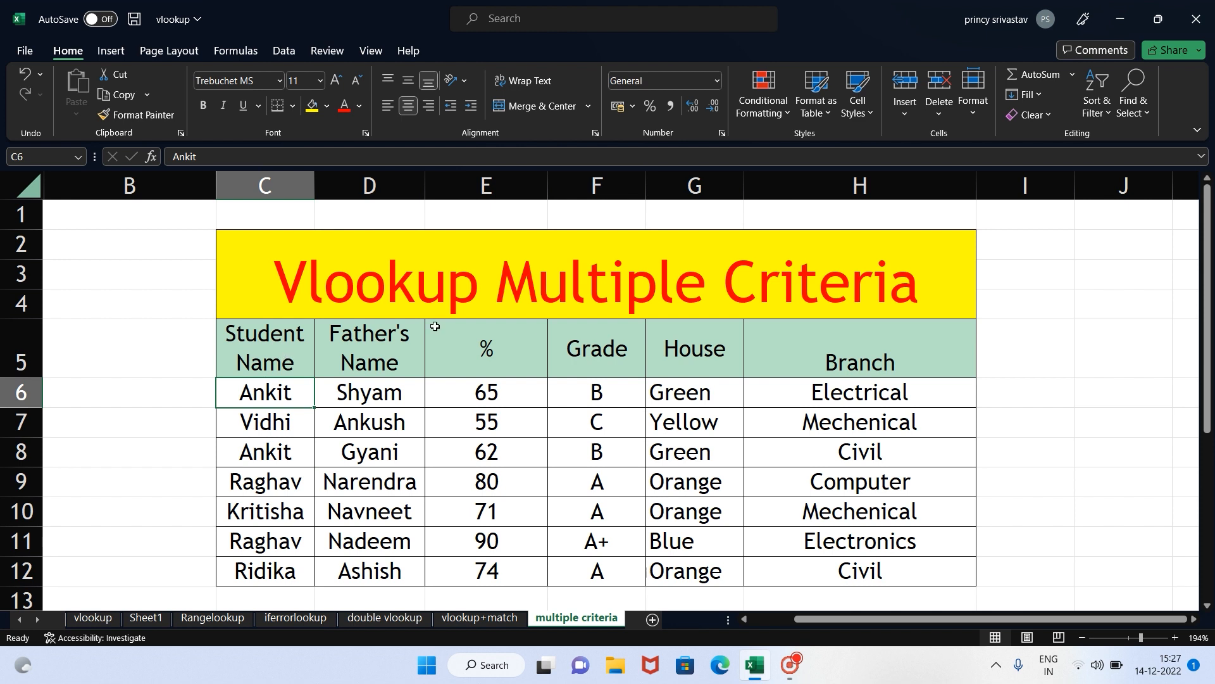
- Review the empty lookup tables at row 14 and the Student Name and Father's Name columns they rely on
left_click_drag(1207, 337, 1210, 430)
left_click(297, 567)
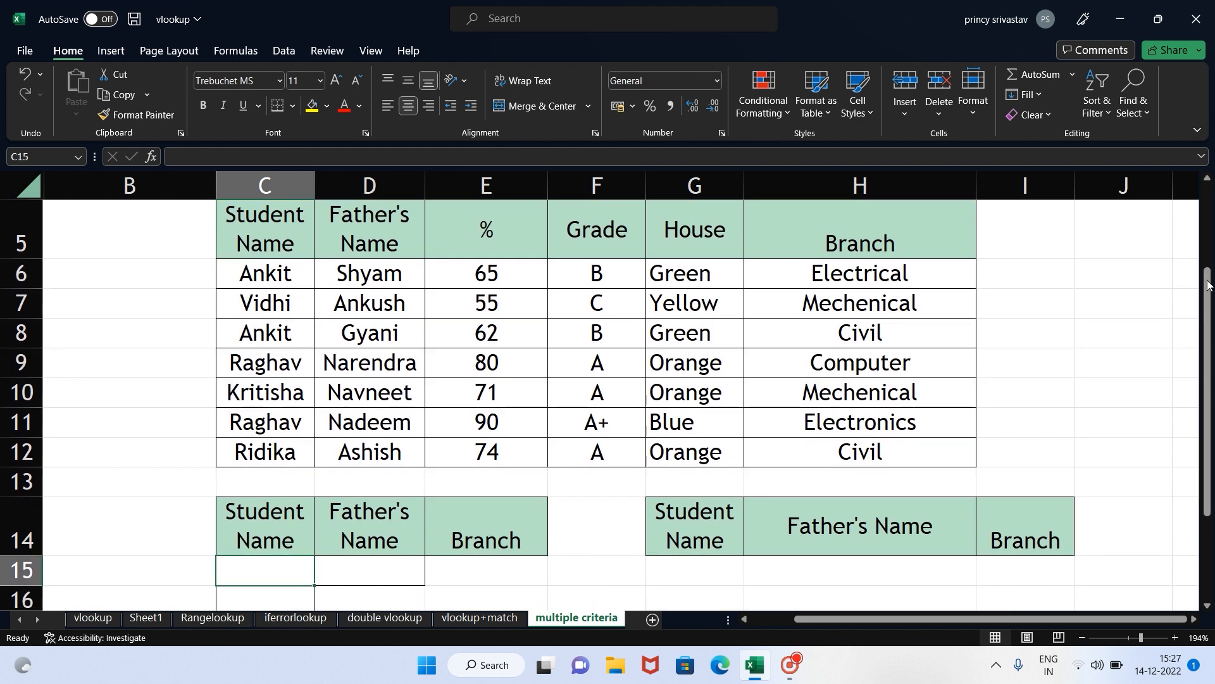
left_click_drag(1209, 313, 1209, 272)
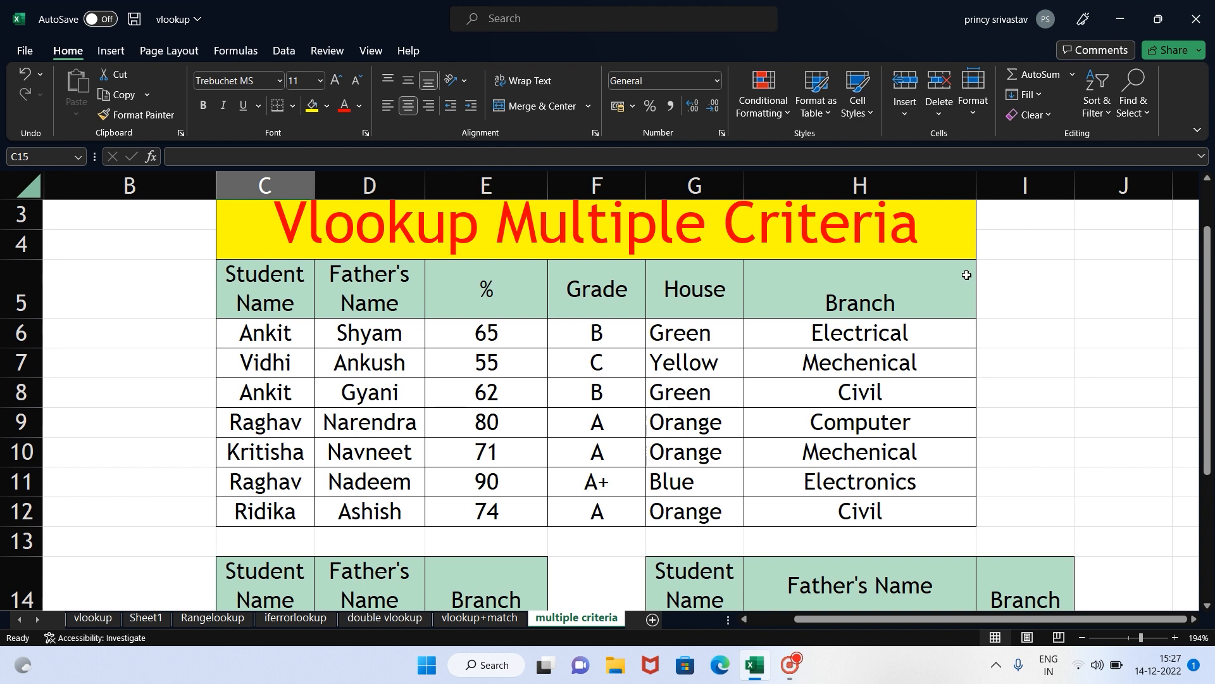
left_click_drag(263, 340, 269, 510)
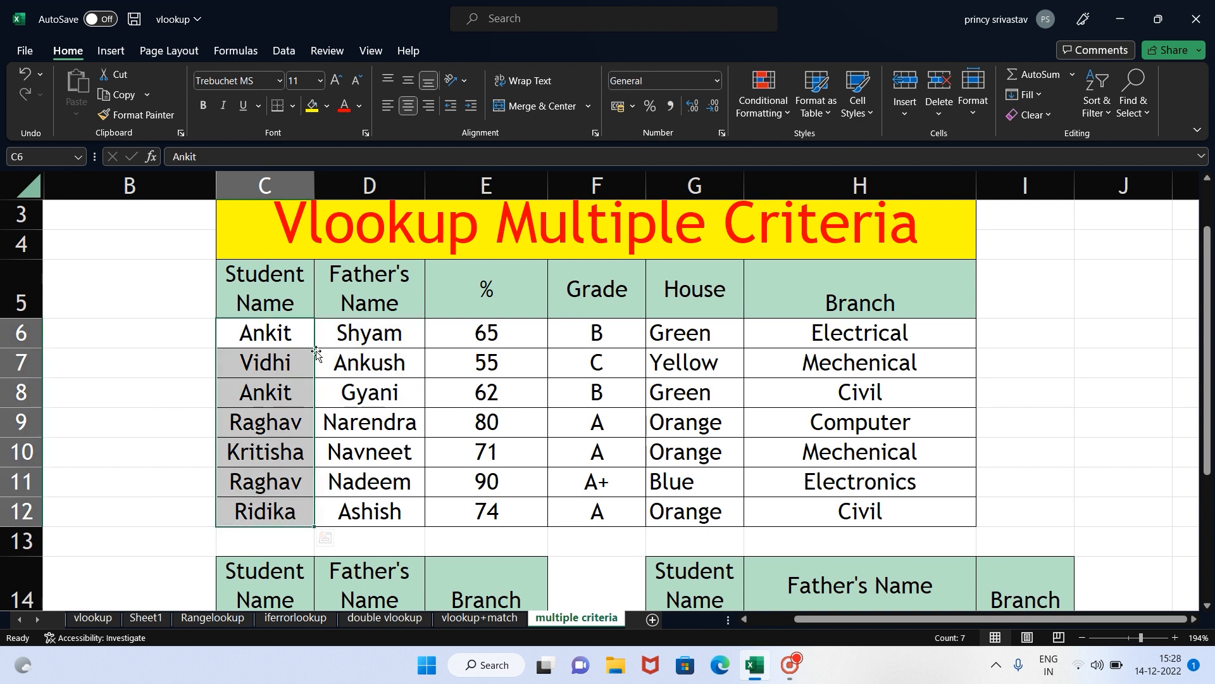
left_click(157, 342)
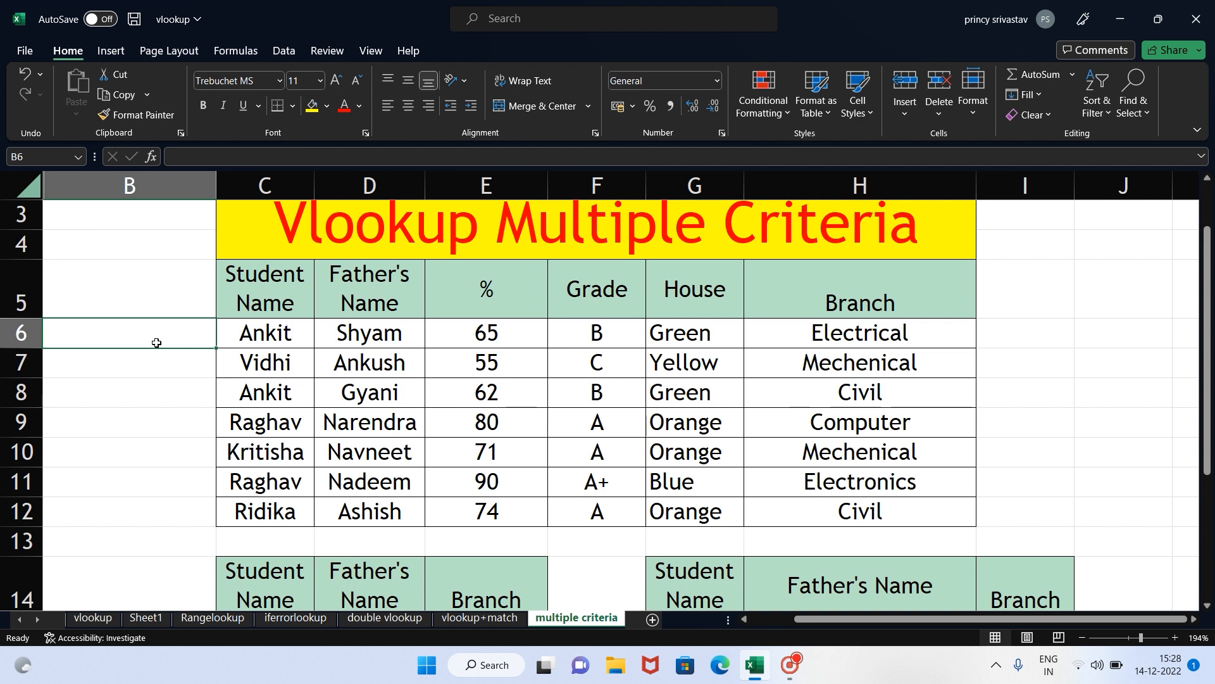
key("Right")
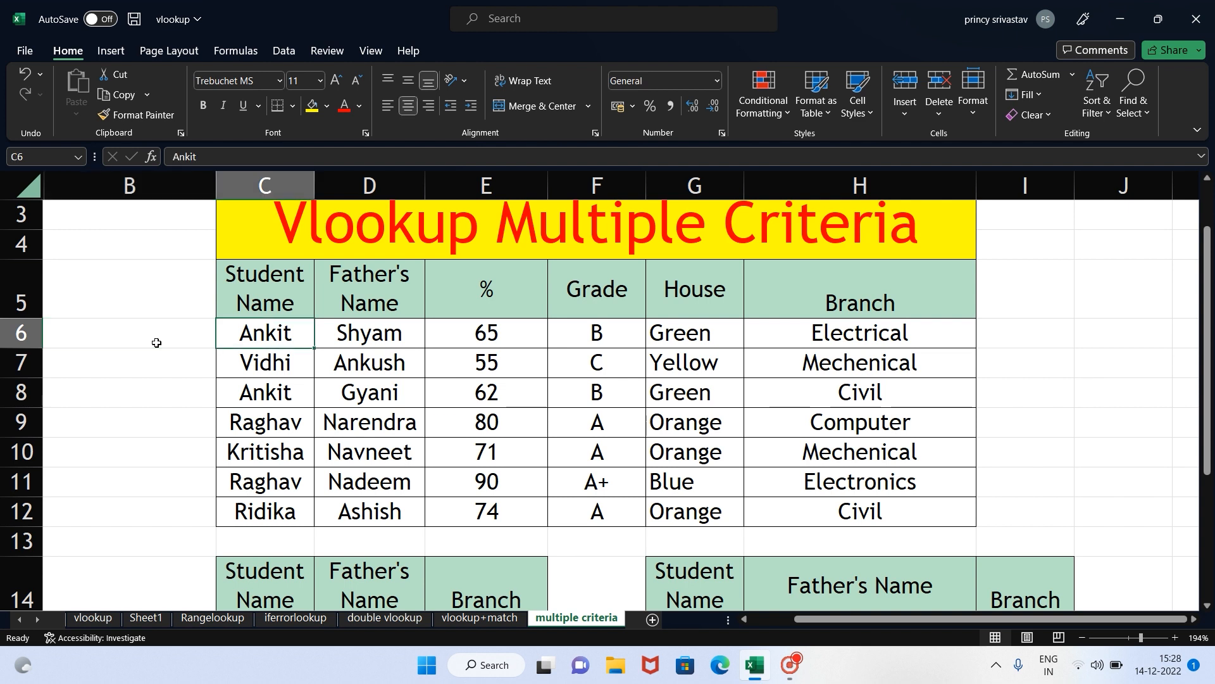
key("Right")
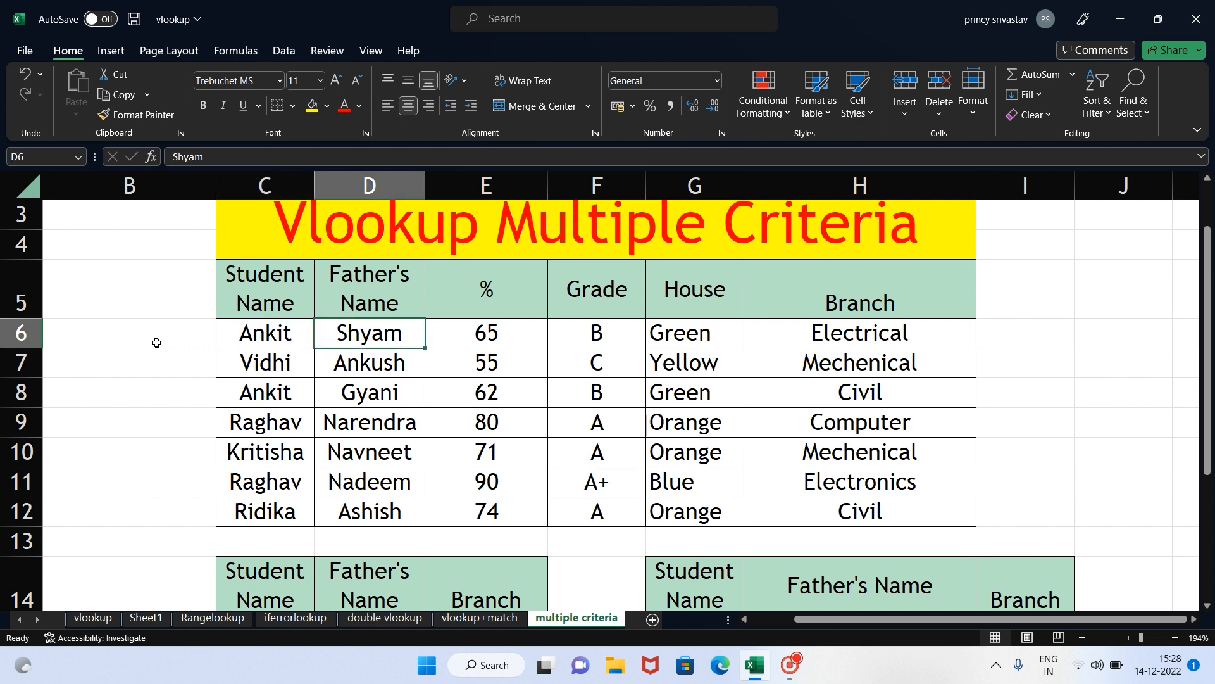
- Join the student name and father's name of the first record in cell B6 with the formula =C6&D6
left_click(156, 342)
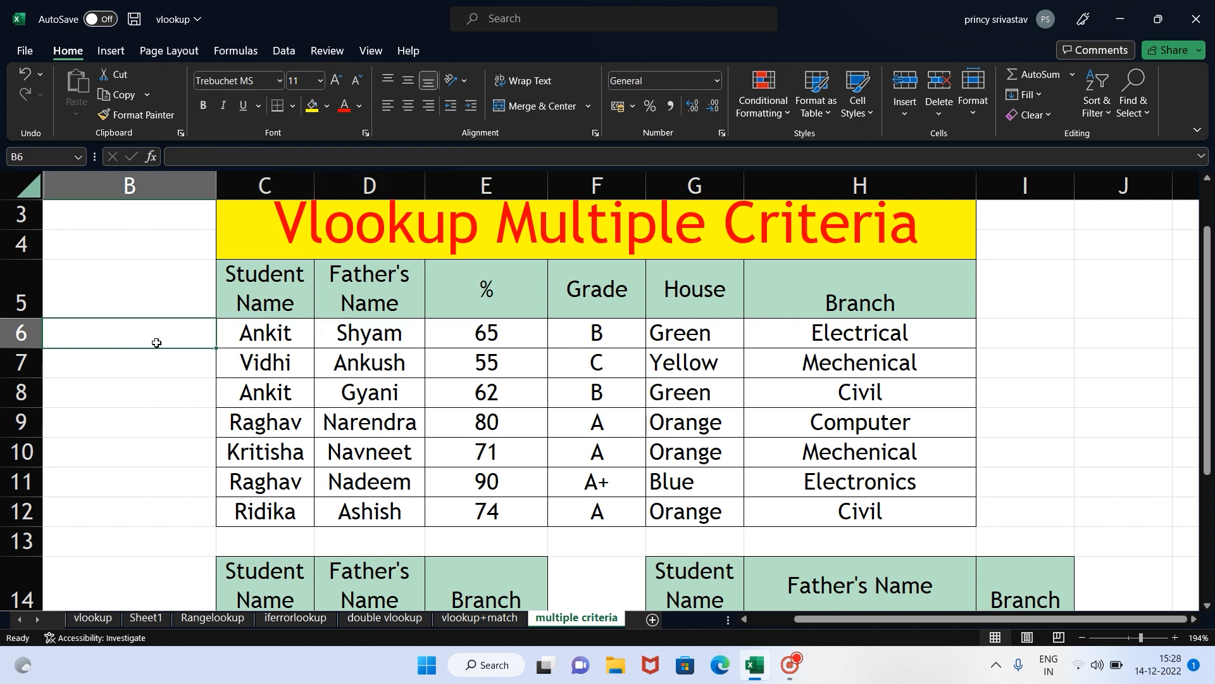
type("=")
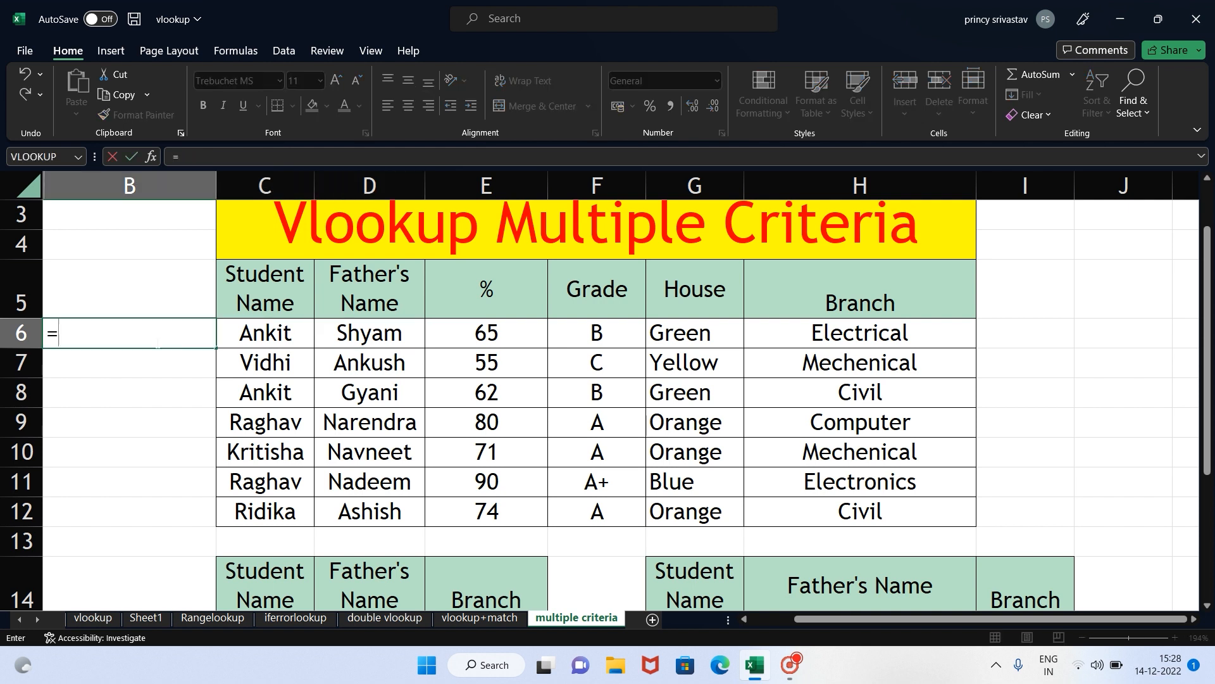
left_click(312, 337)
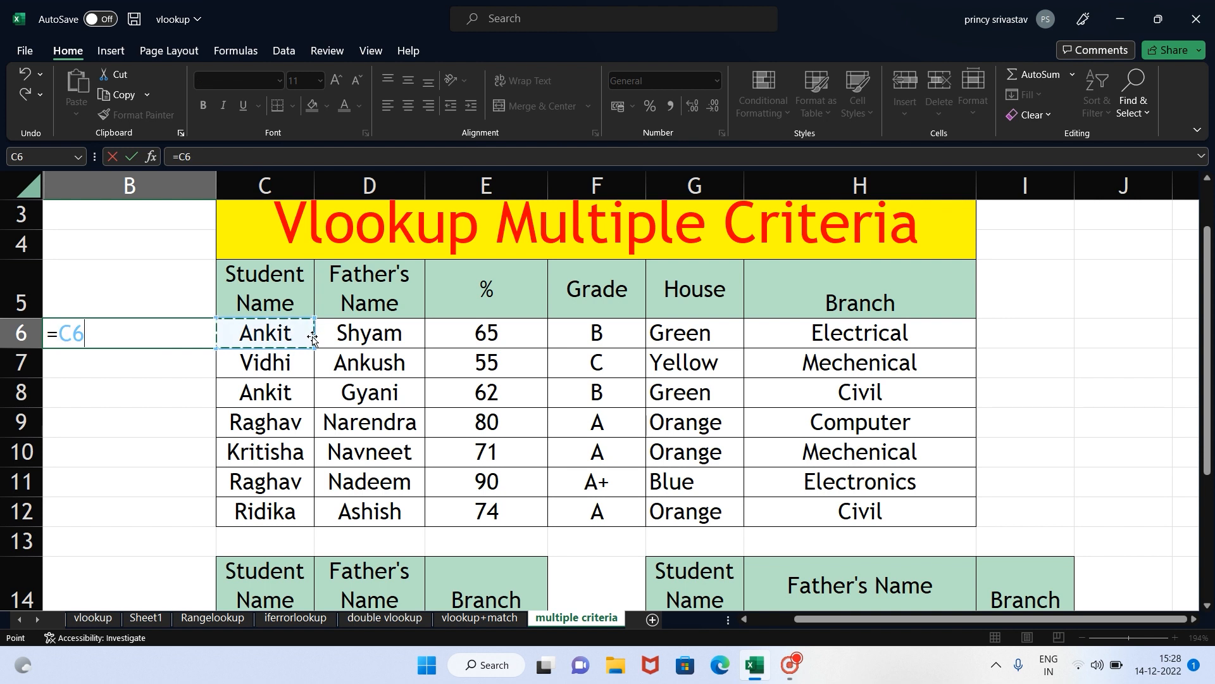
type("&")
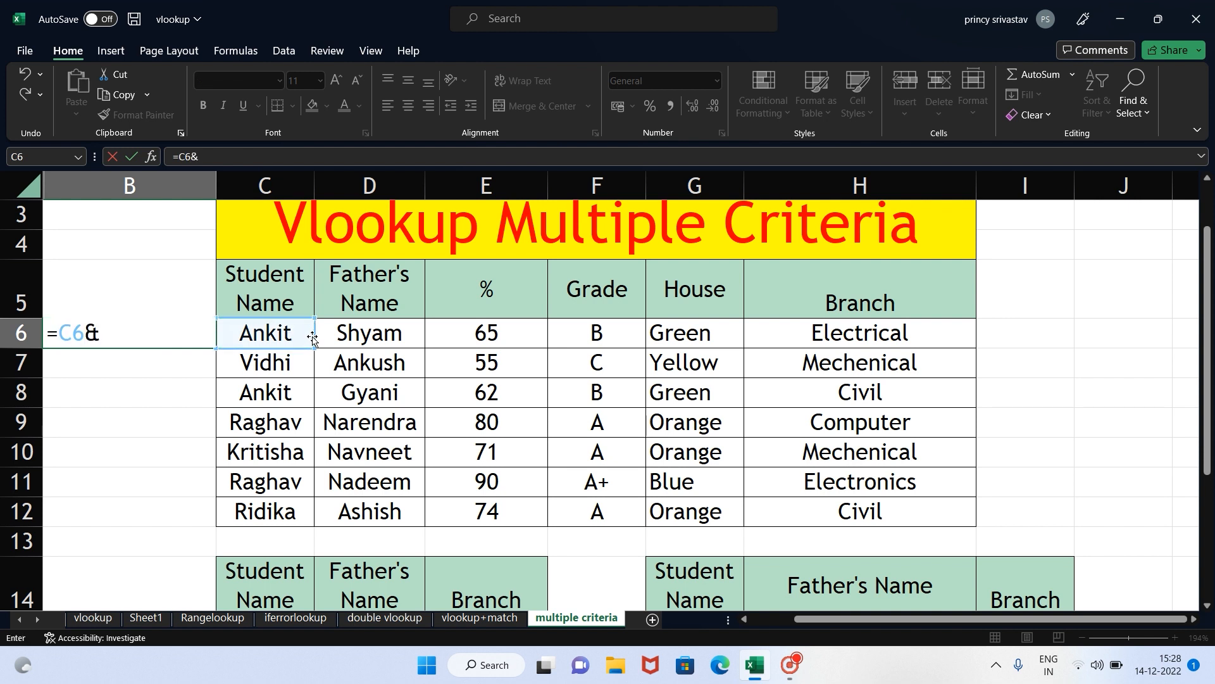
left_click(388, 331)
key("Return")
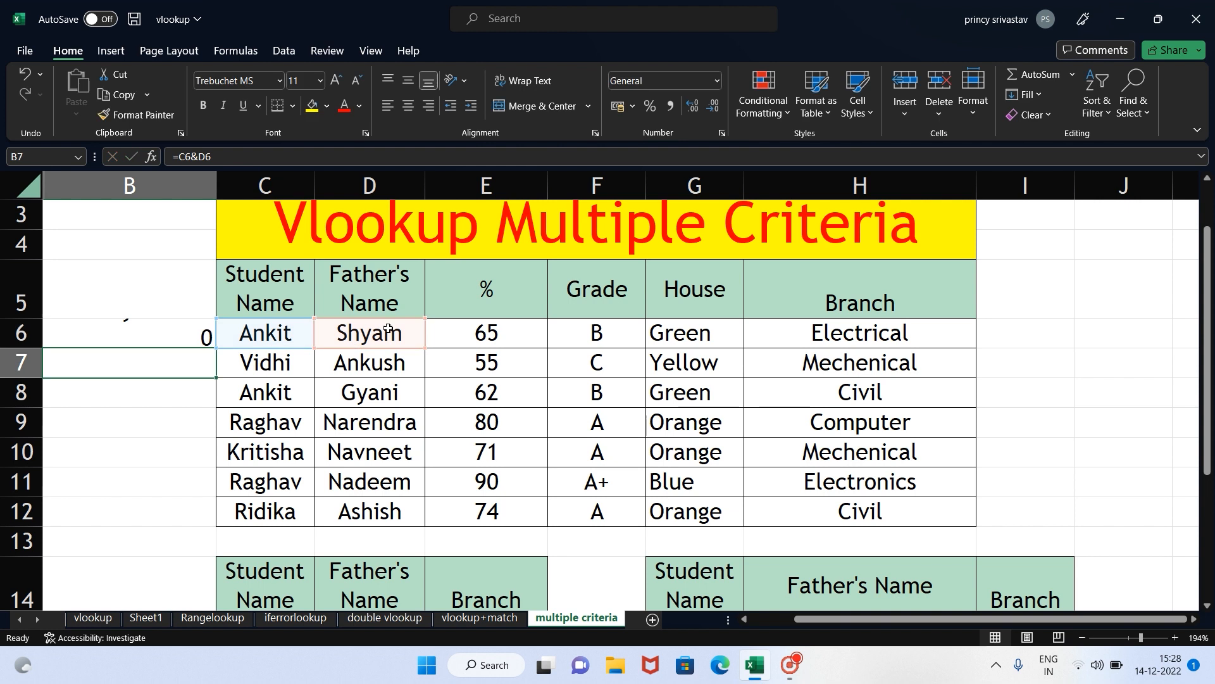
left_click(136, 338)
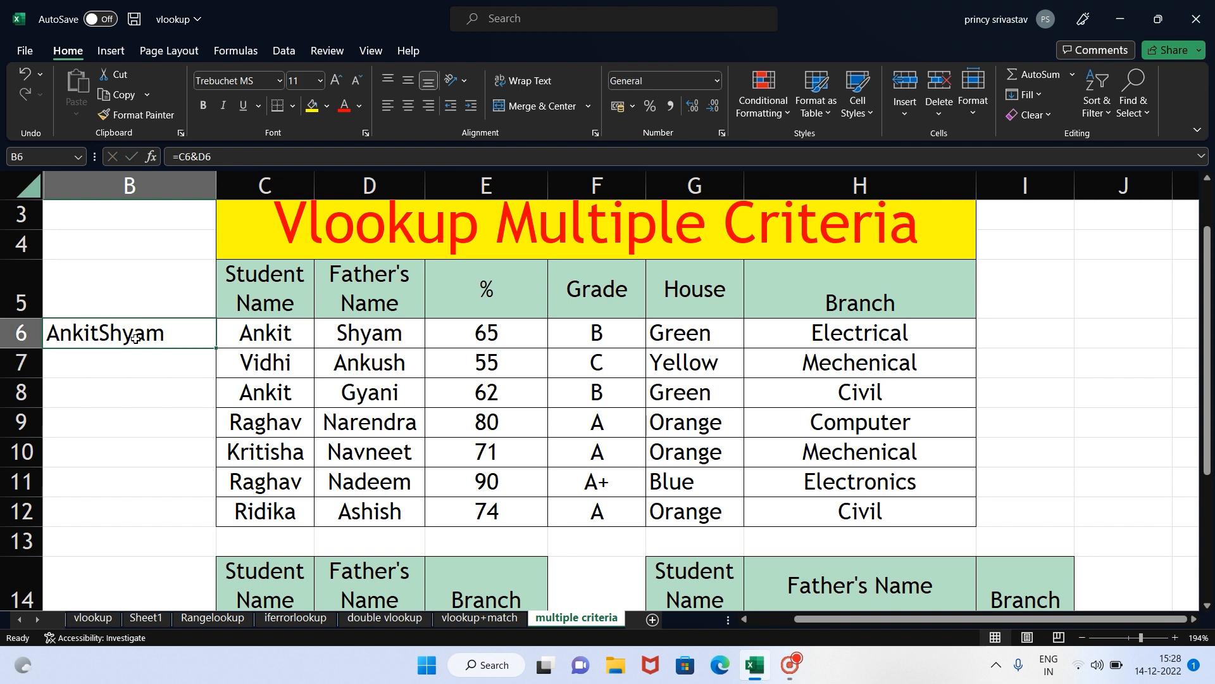
- Add an underscore separator to the formula in B6 so that it reads =C6&"_"&D6
double_click(97, 330)
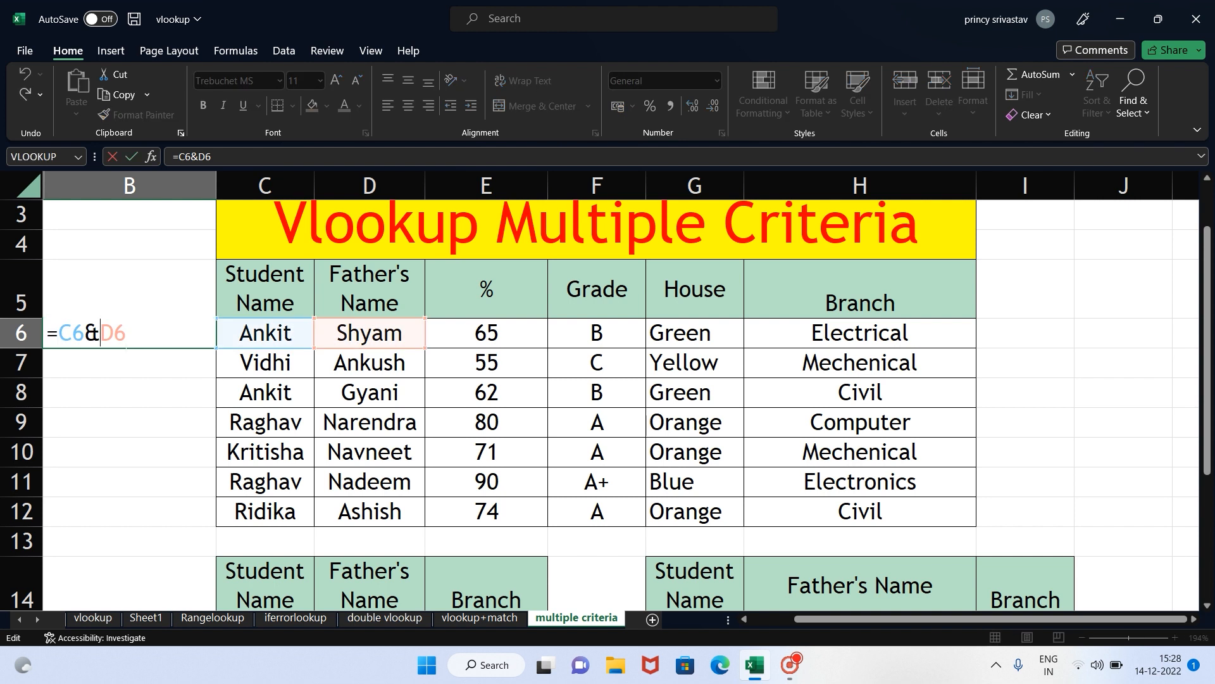
type("\"")
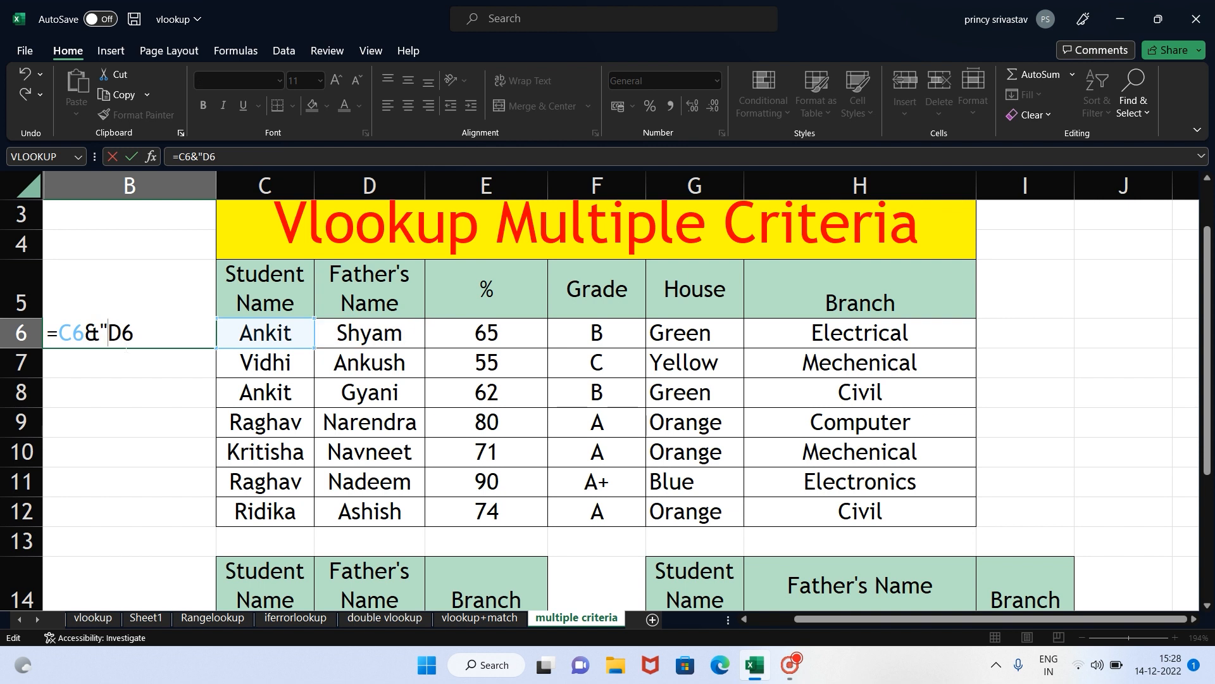
type("_")
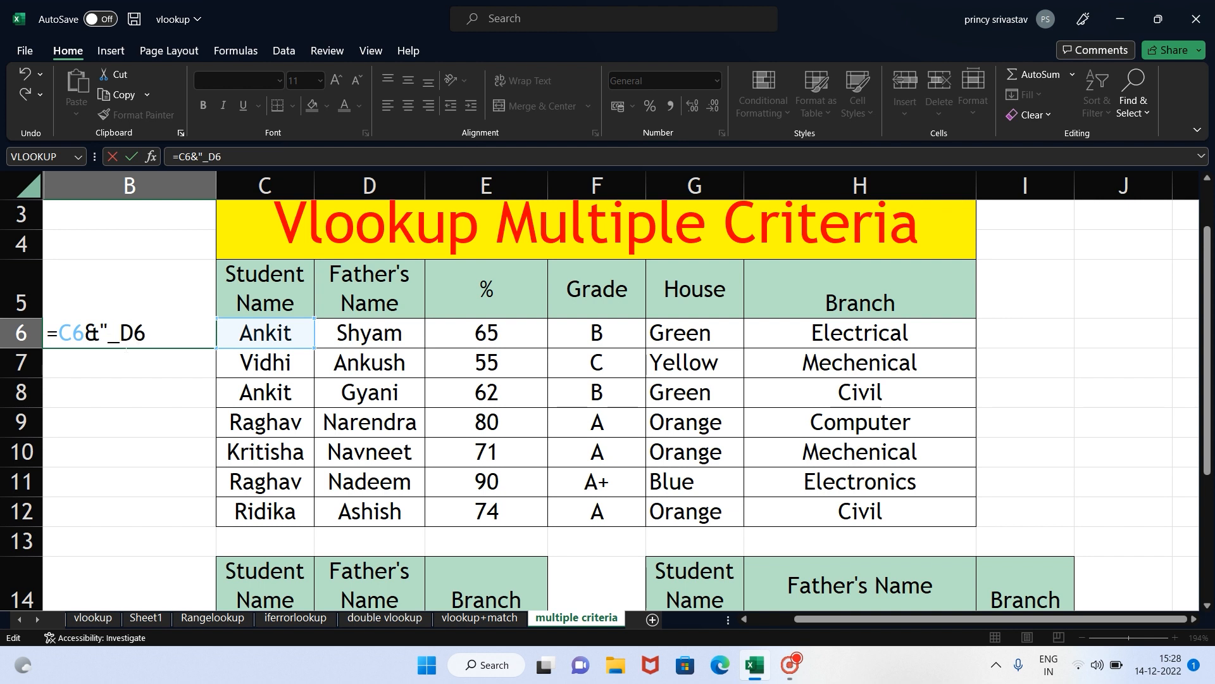
type("\"&")
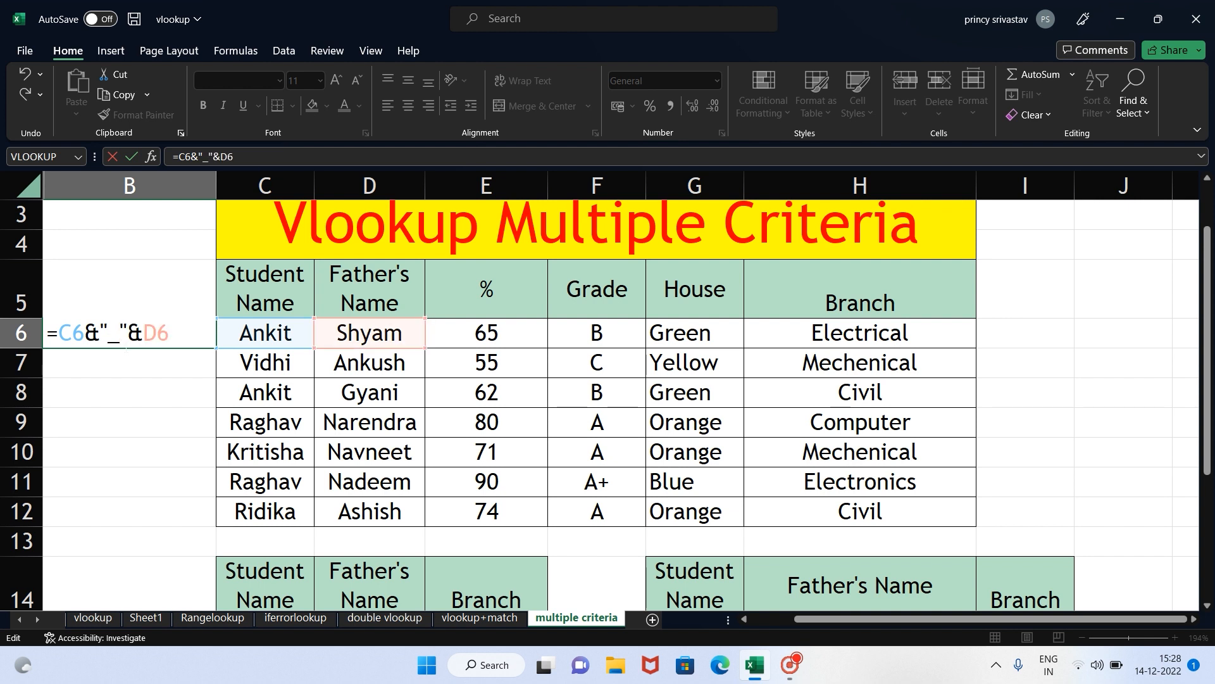
key("Return")
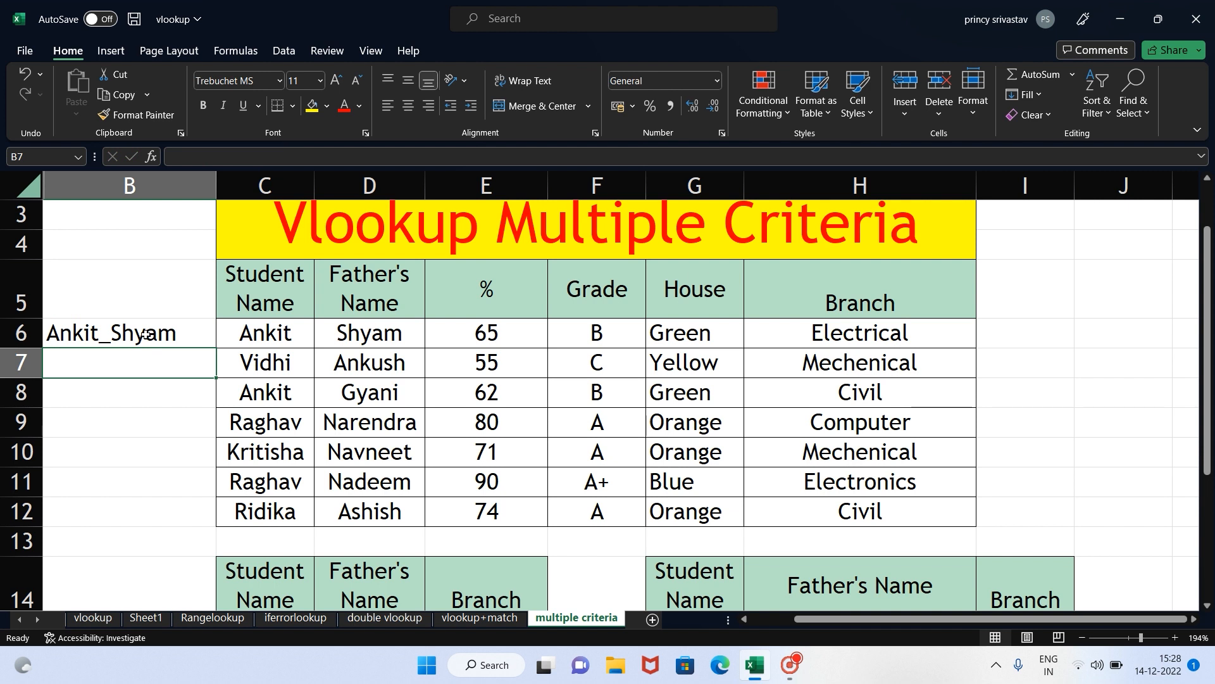
- Fill the B6 formula down to B12 to build the combined-name helper column for every student
left_click(145, 335)
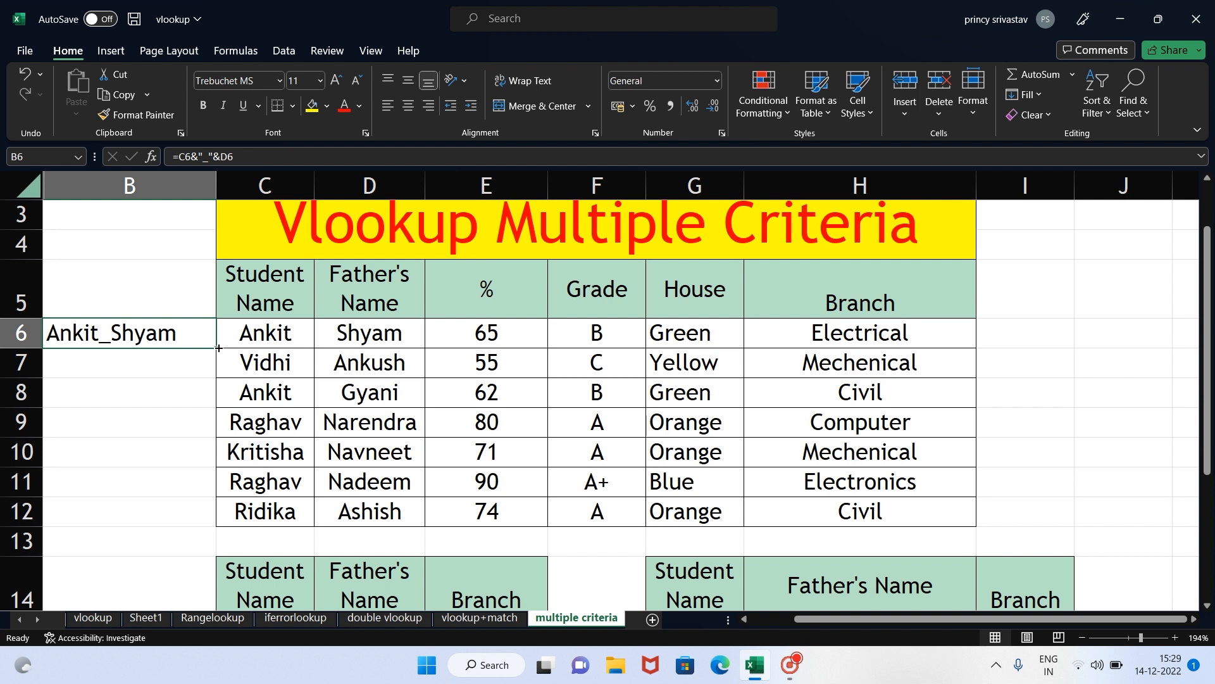
left_click_drag(219, 347, 222, 520)
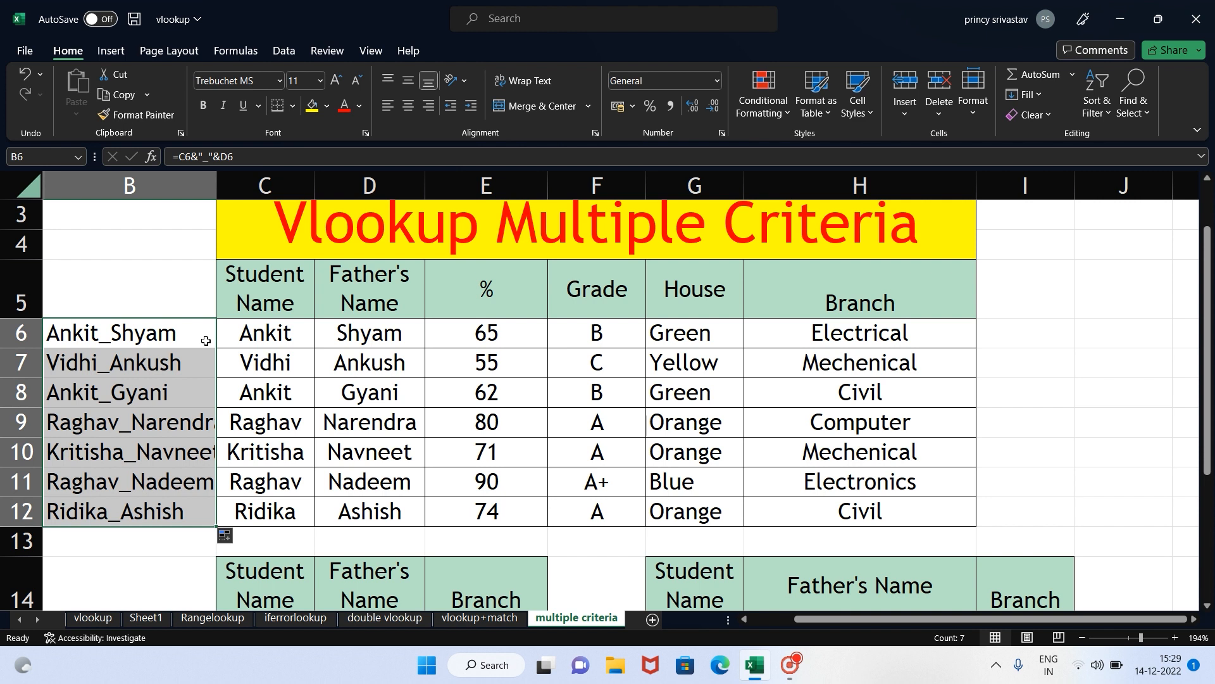
left_click_drag(137, 284, 836, 521)
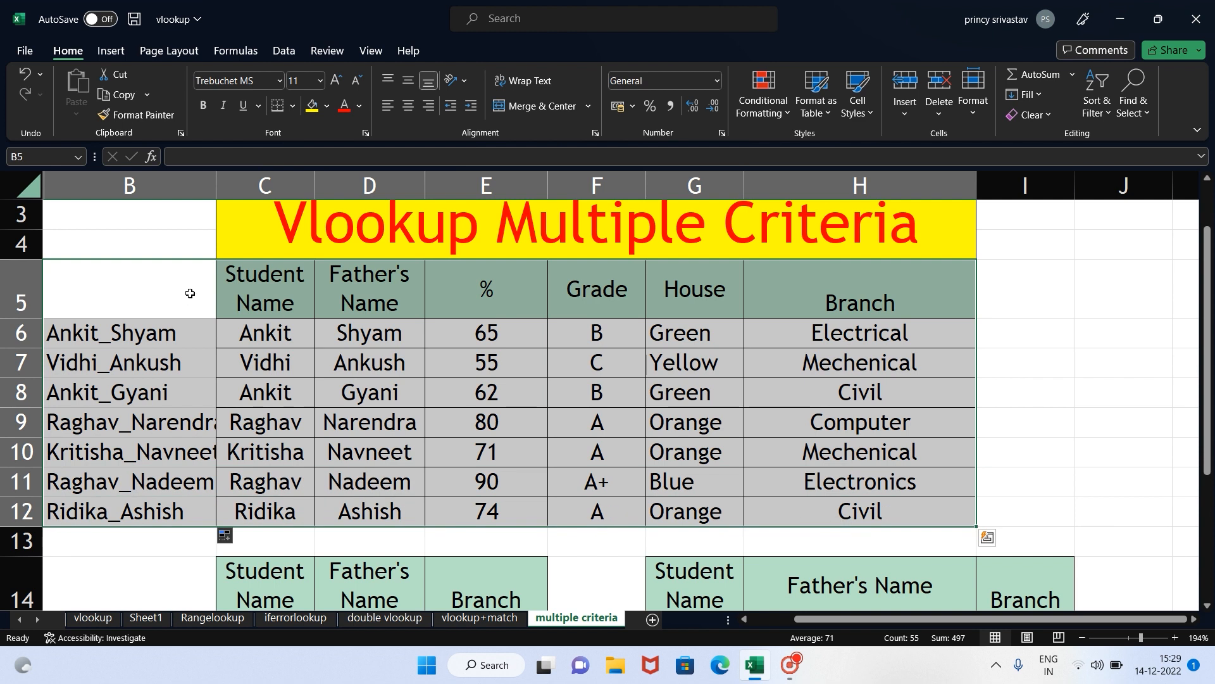
left_click_drag(190, 295, 176, 525)
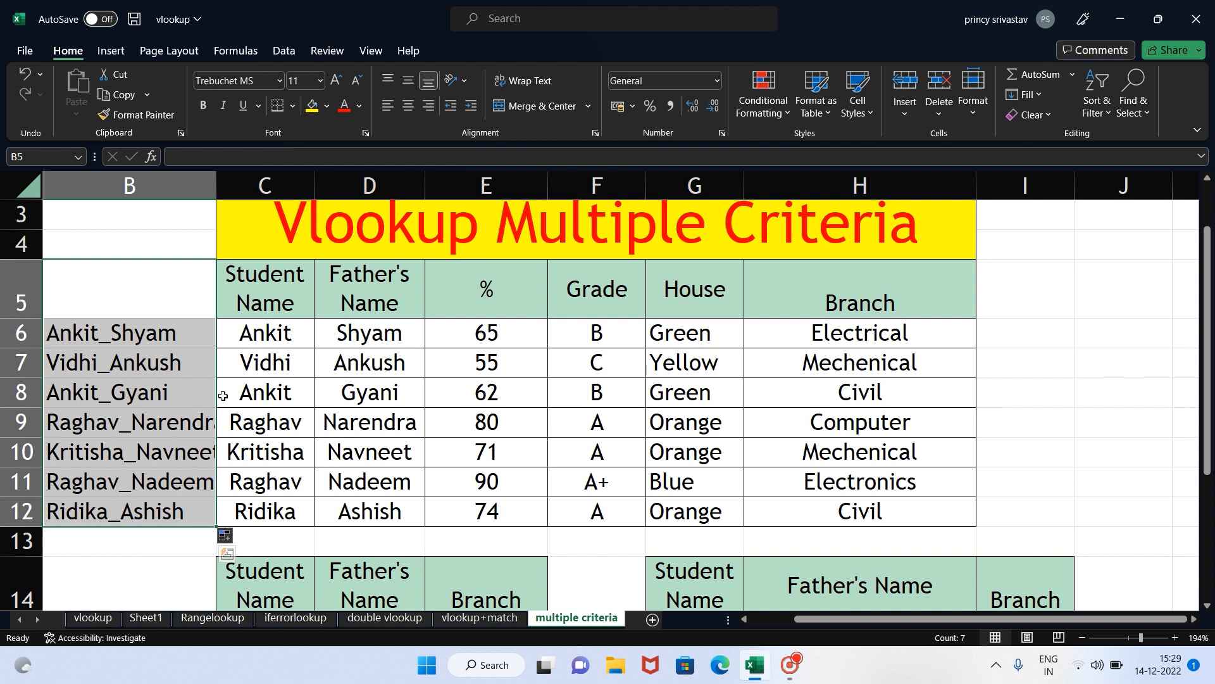
- Try to name the table range B5:H12, including the helper column, as list5
left_click_drag(155, 270, 762, 512)
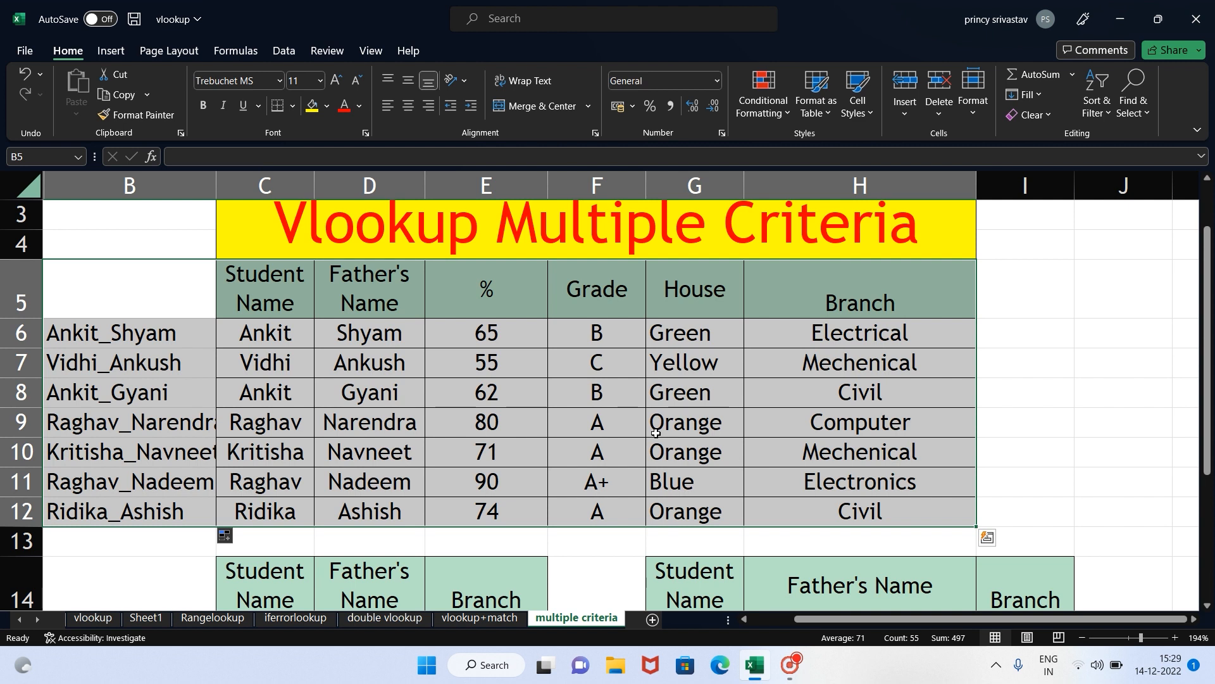
left_click(47, 159)
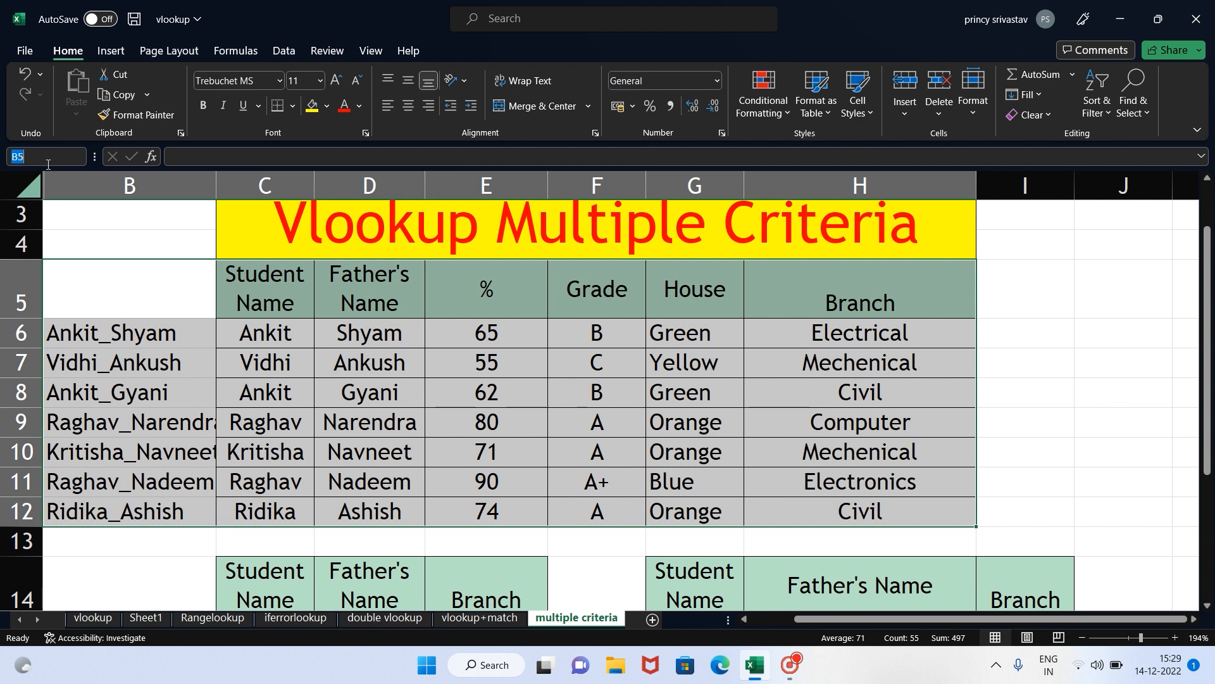
type("list5")
key("Return")
left_click(265, 308)
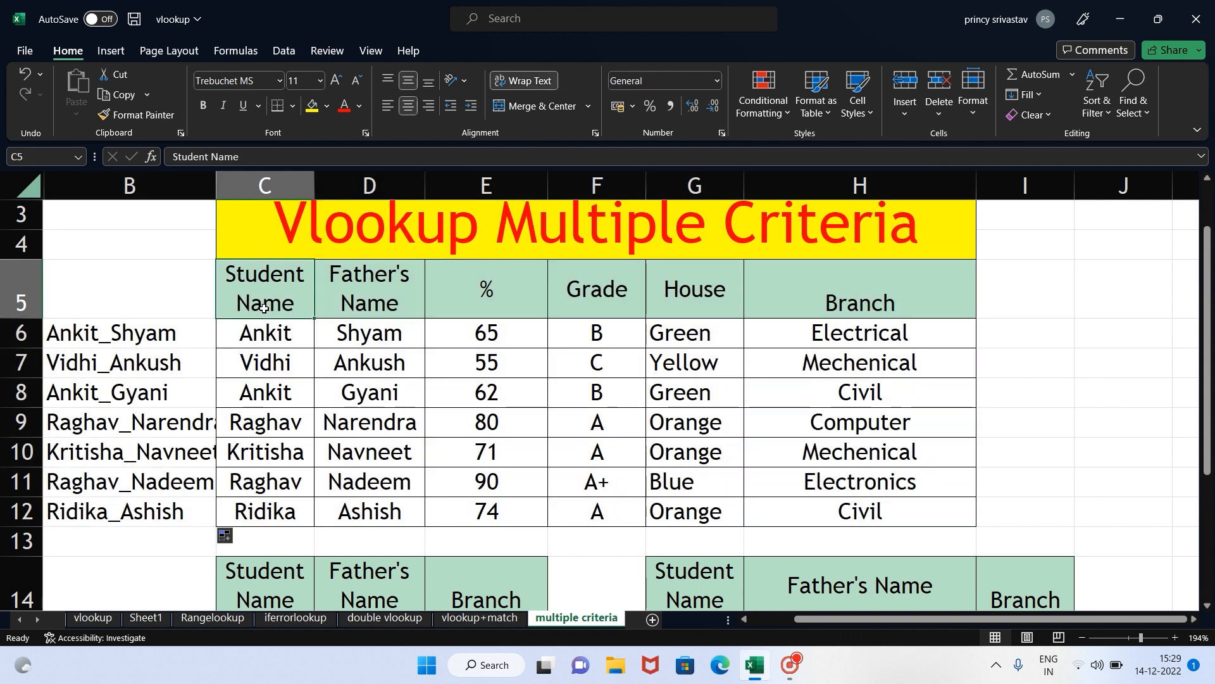
- Reselect B5:H12 and try again to assign it the range name list5
left_click(88, 293)
left_click_drag(88, 293, 888, 520)
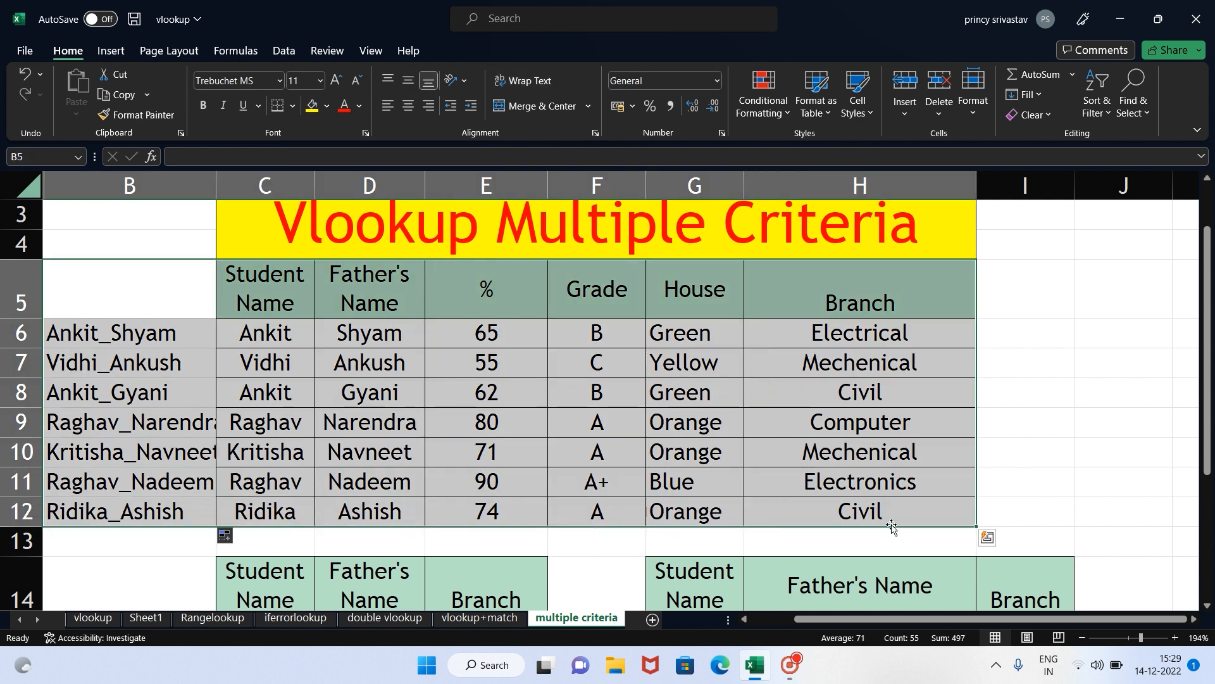
left_click(41, 158)
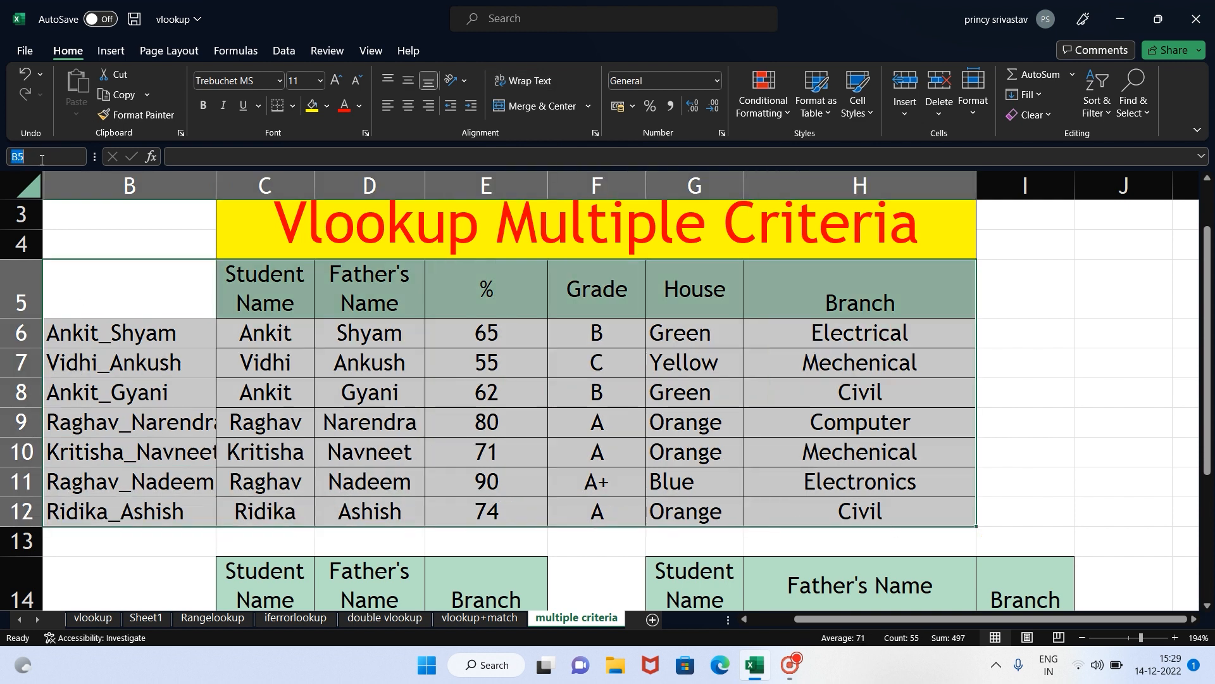
type("list5")
key("Return")
left_click(116, 238)
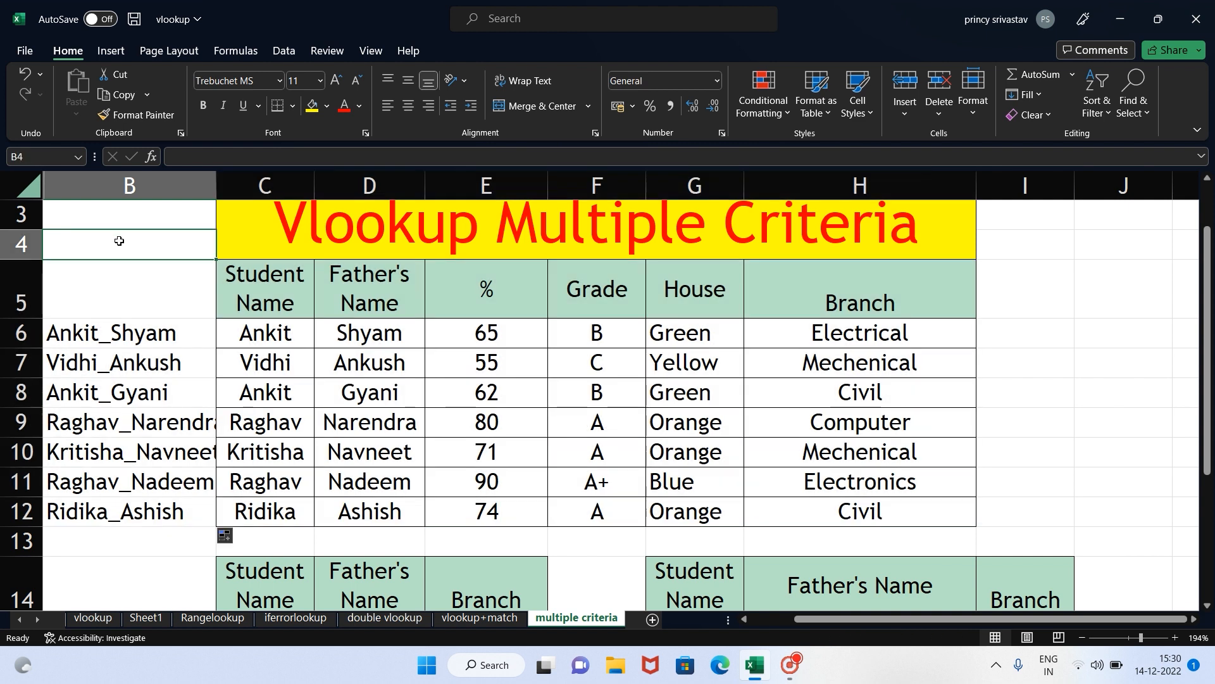
- Define the workbook-scoped name list5 for the table range B5:H12 on the multiple criteria sheet
left_click_drag(130, 278, 838, 498)
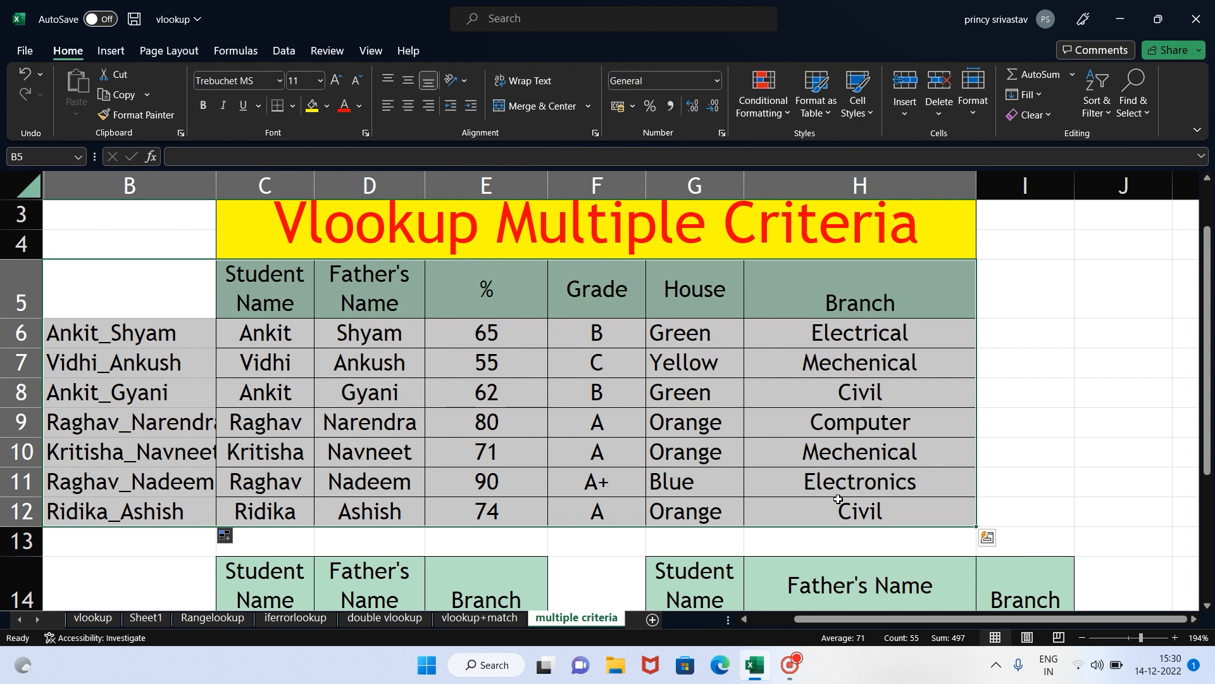
left_click(239, 52)
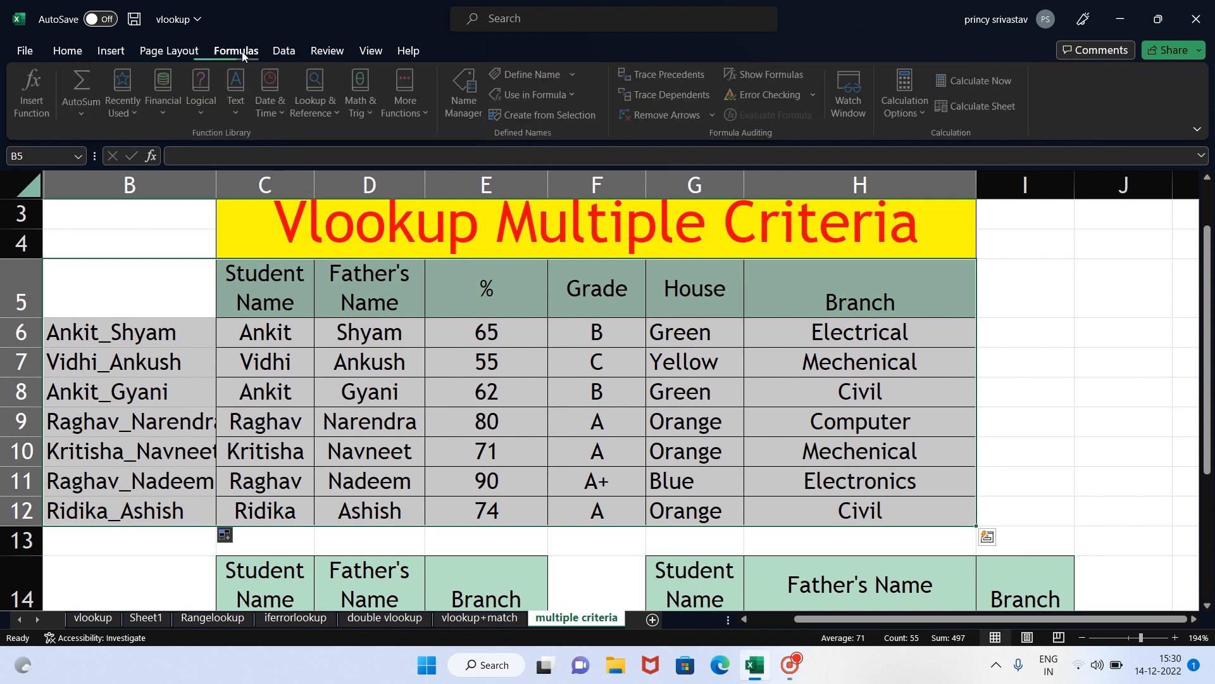
left_click(478, 113)
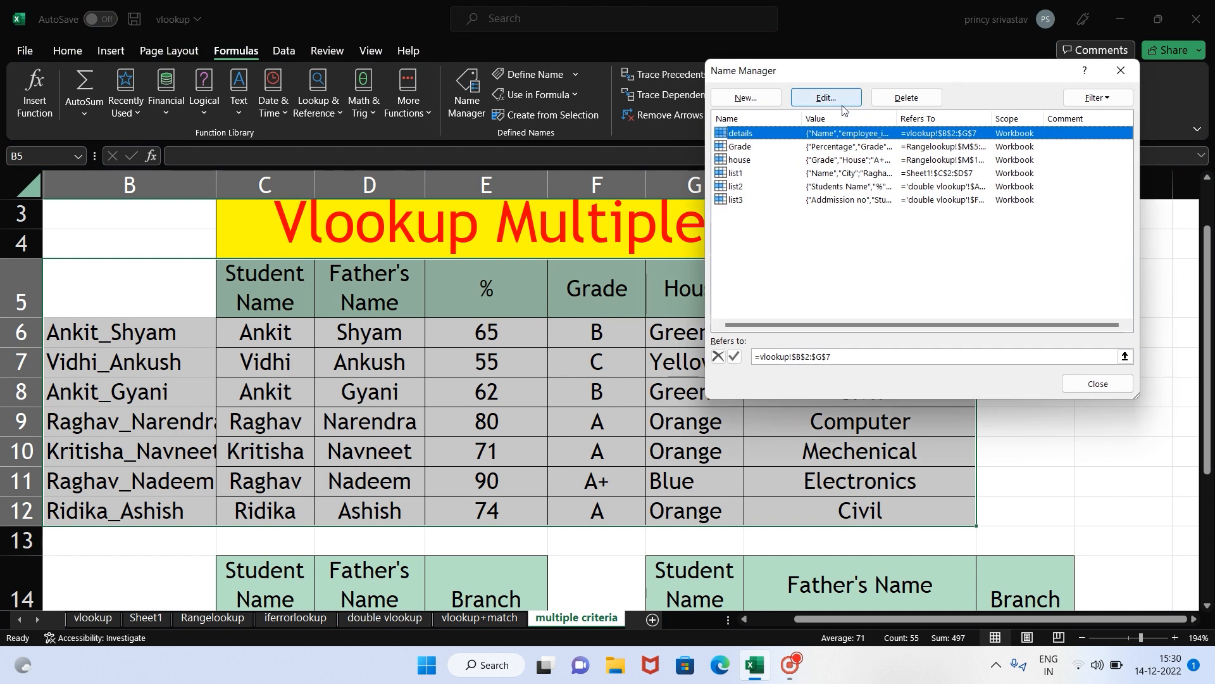
left_click(763, 104)
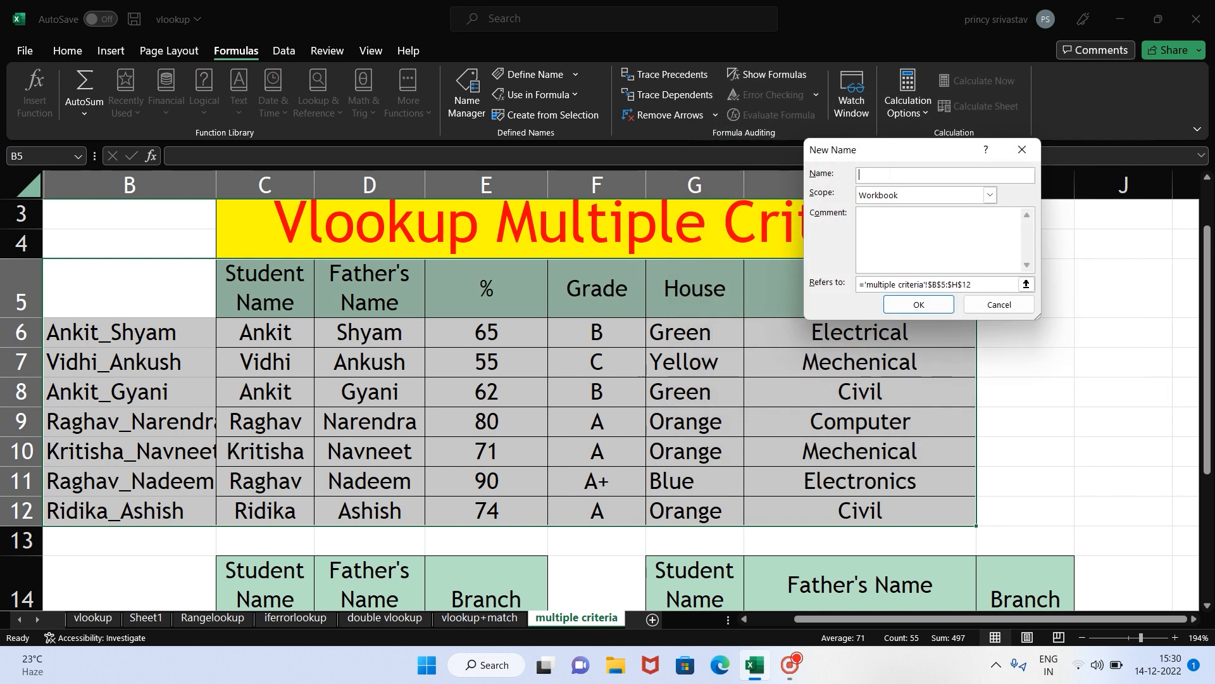
type("lo")
type("ist5")
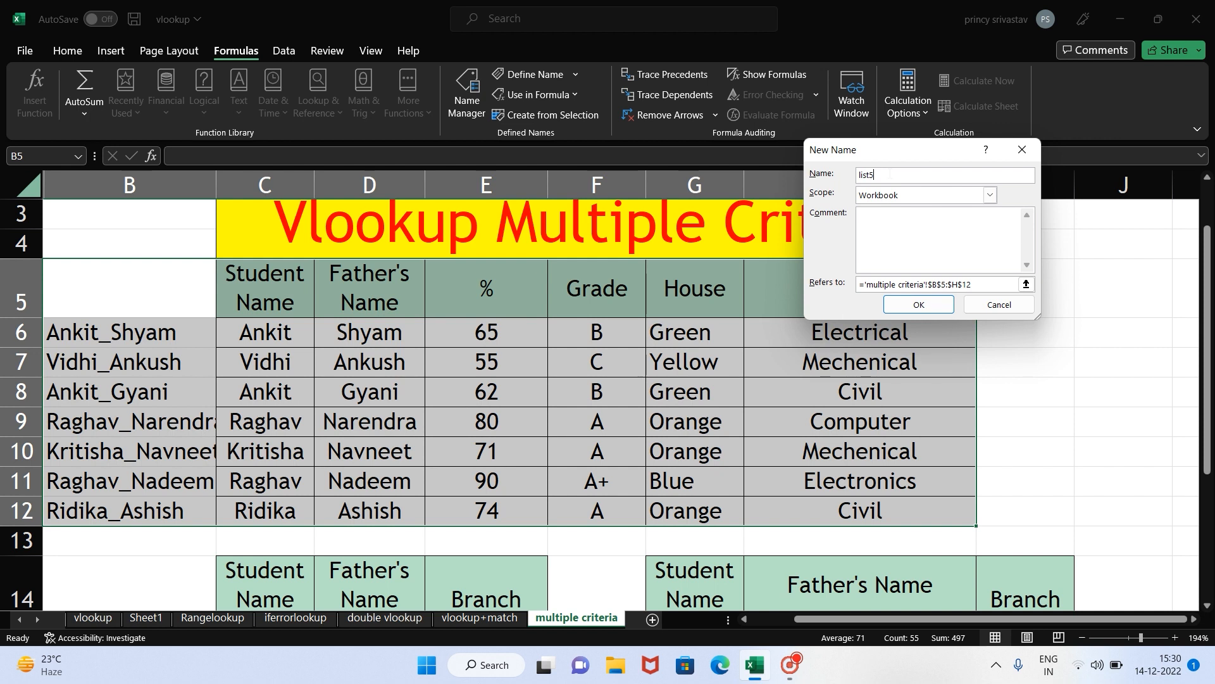
left_click(918, 304)
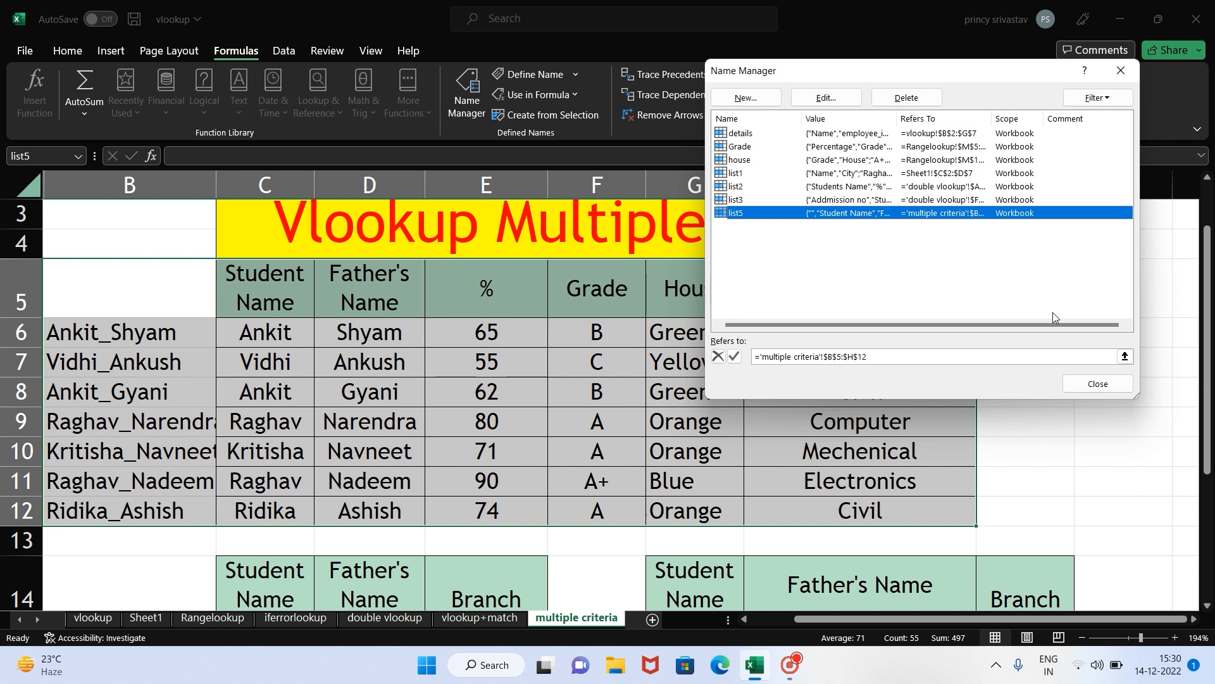
left_click(1098, 384)
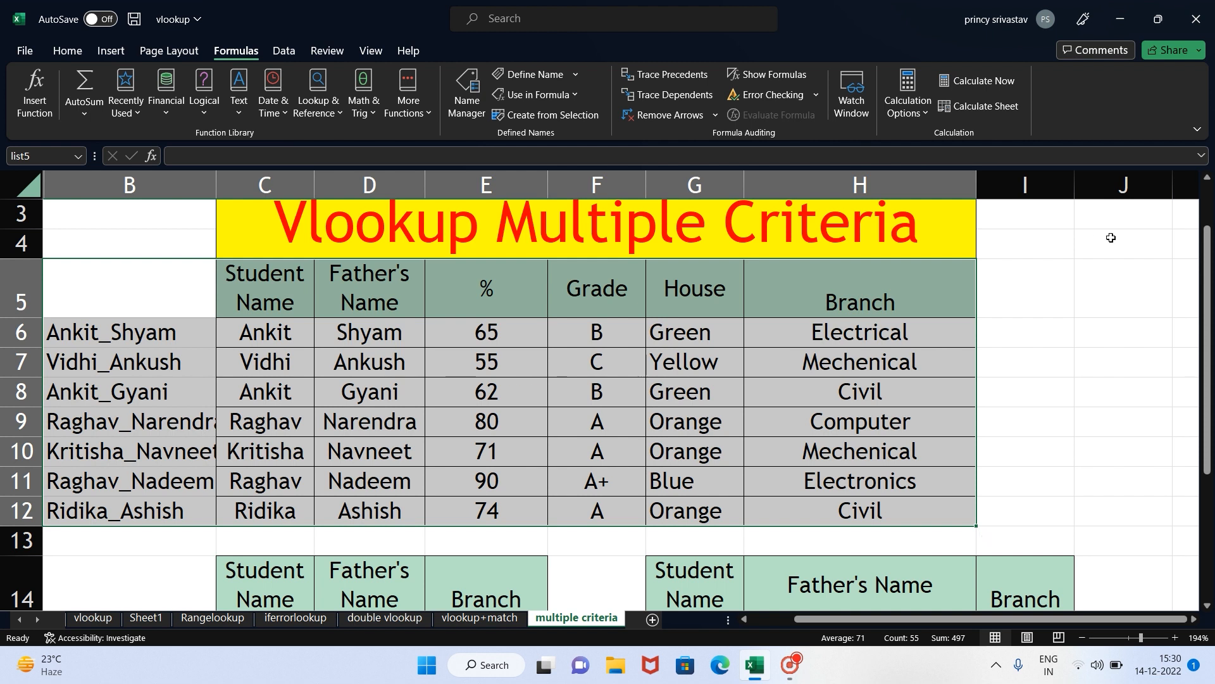
- Copy the first student's name from C6 into the lookup table's Student Name cell C15
left_click_drag(1205, 320, 1206, 329)
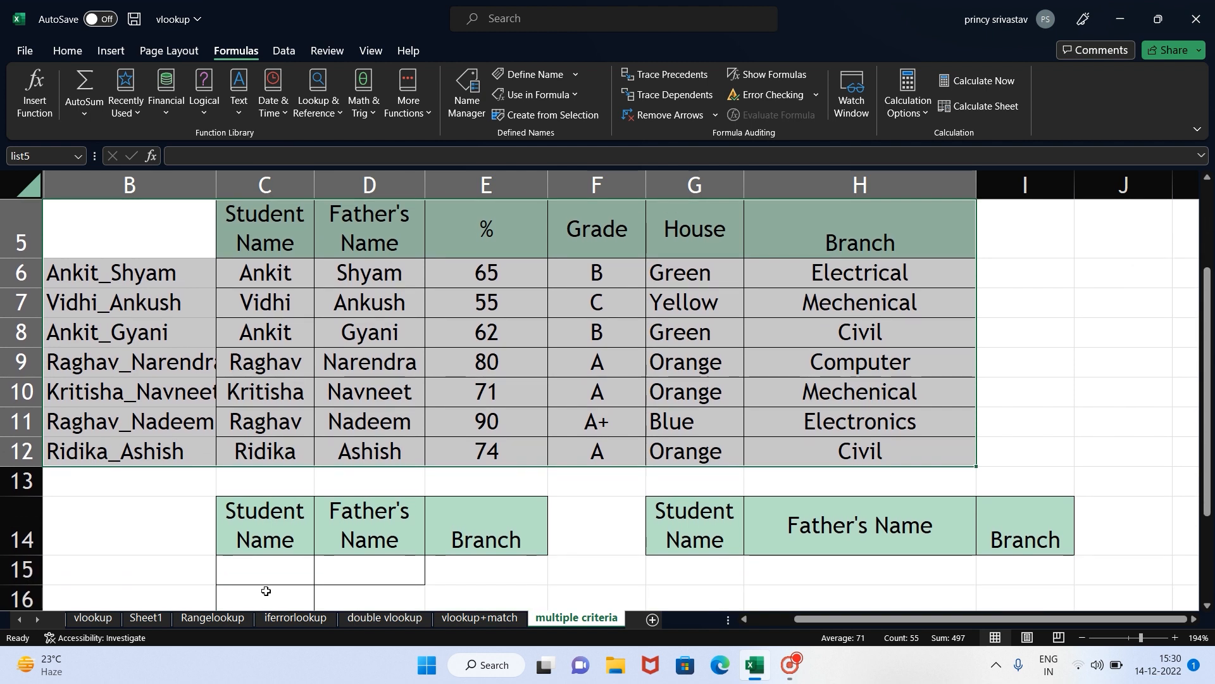
left_click(285, 569)
left_click(285, 252)
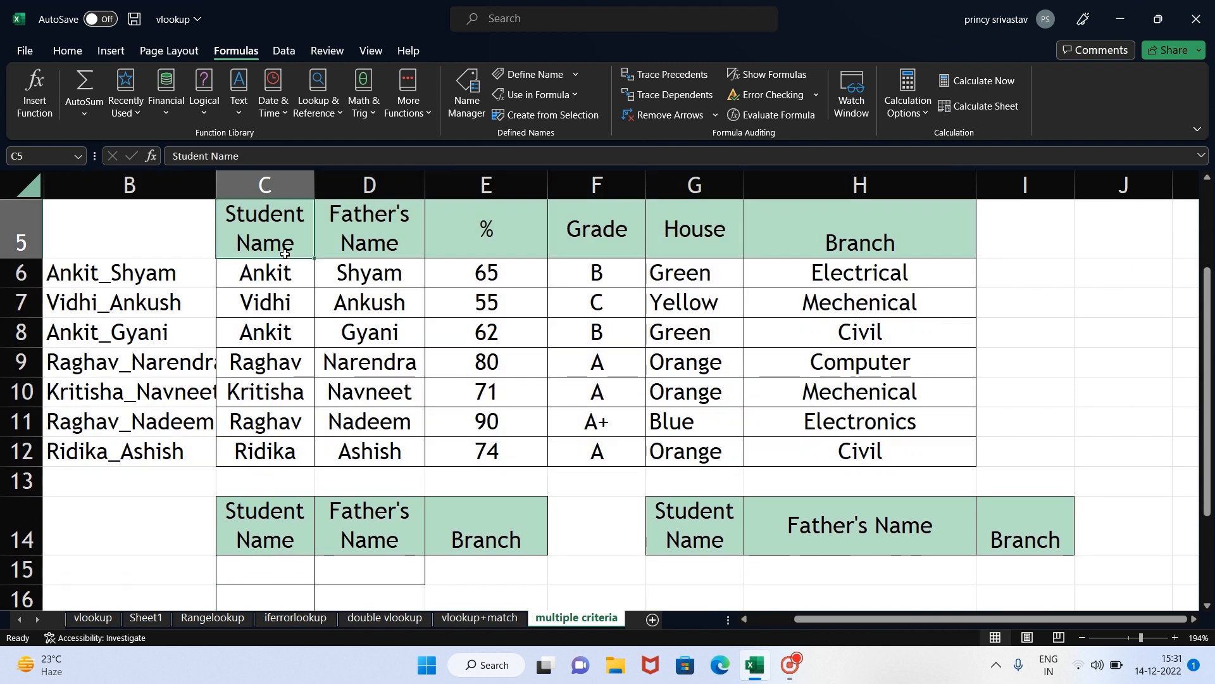
left_click(286, 271)
key("ctrl+c")
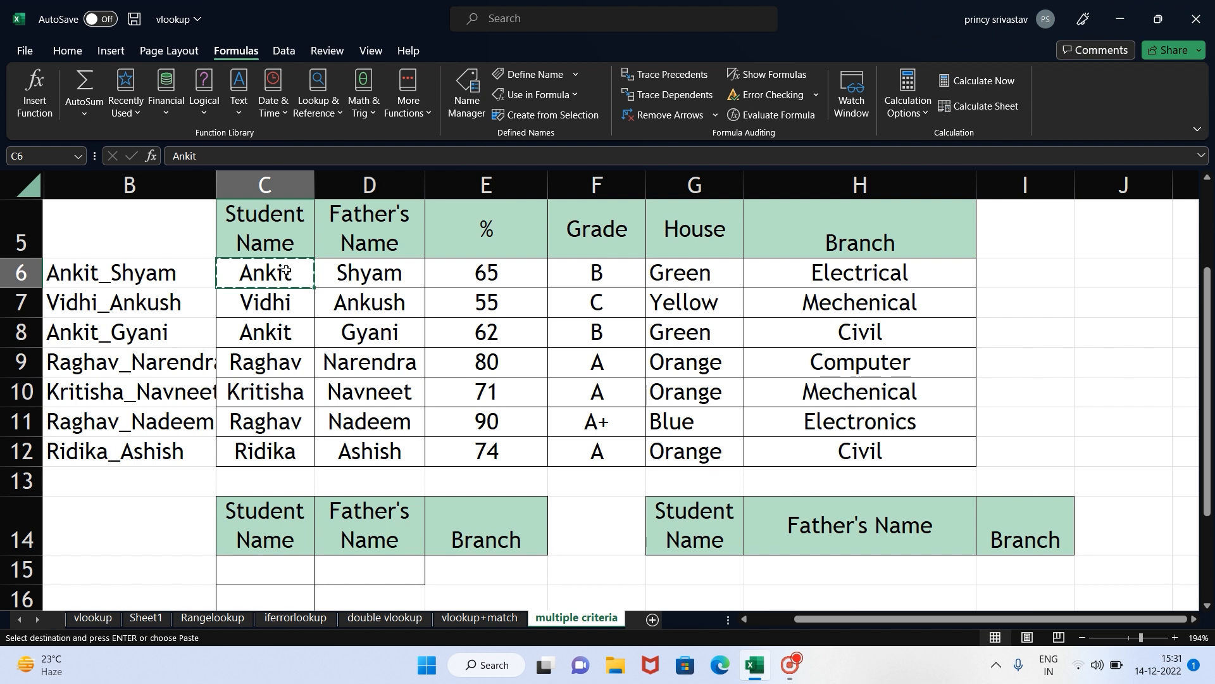
left_click(286, 558)
key("ctrl+v")
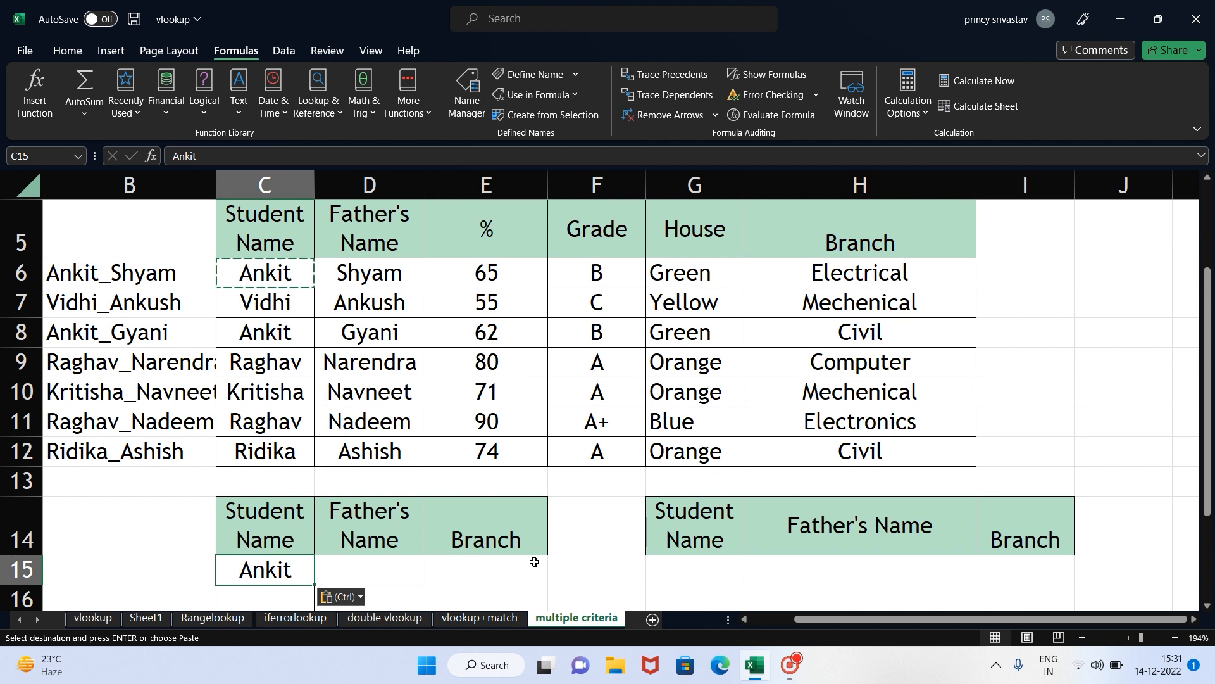
key("Escape")
- Start a VLOOKUP formula in Branch cell E15 with C15&"_"&D15 as its lookup value
left_click(534, 562)
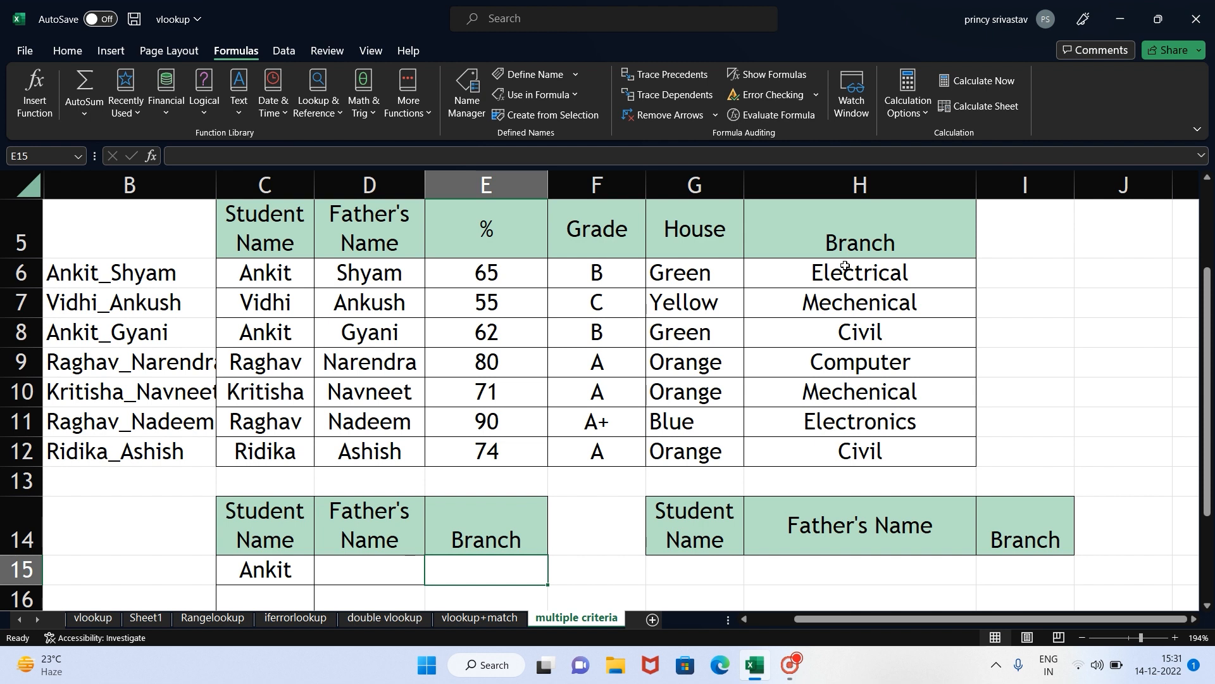
left_click(264, 275)
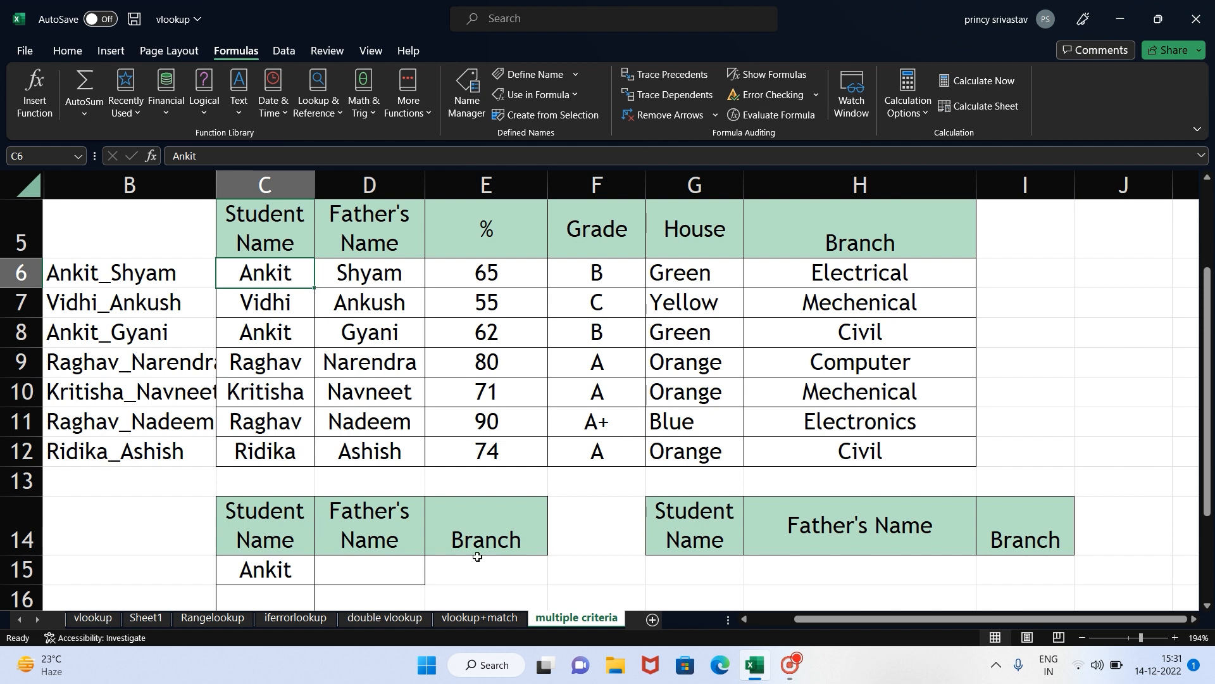
left_click(506, 579)
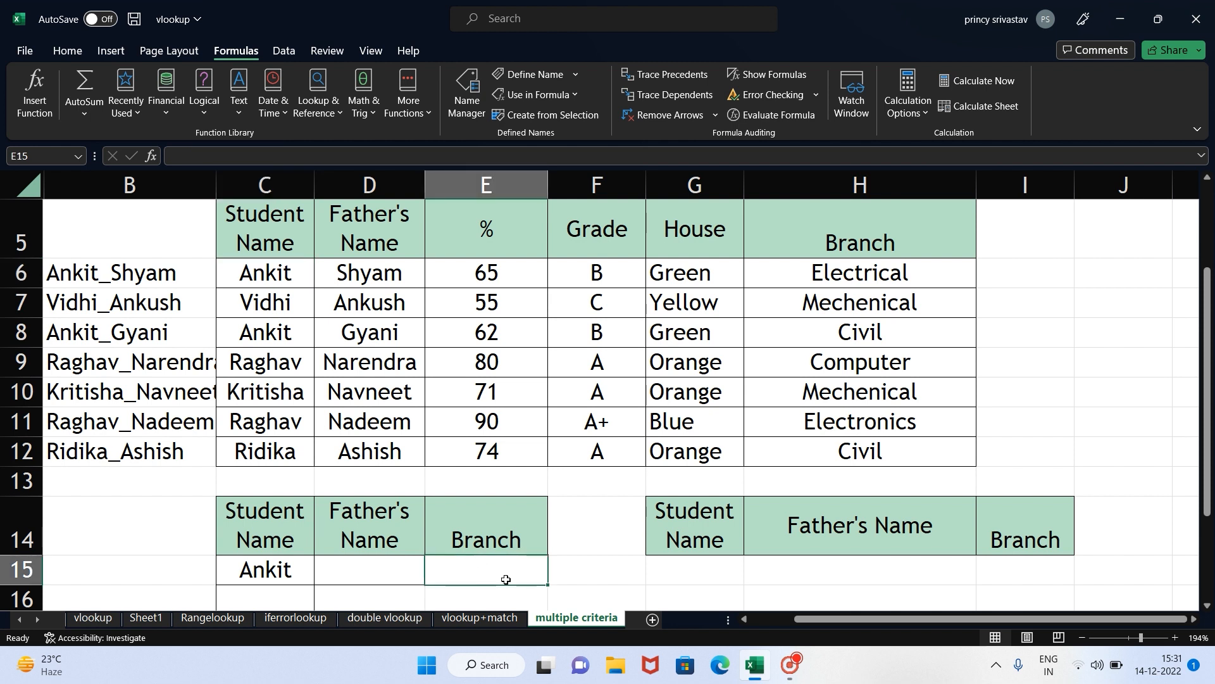
type("=v")
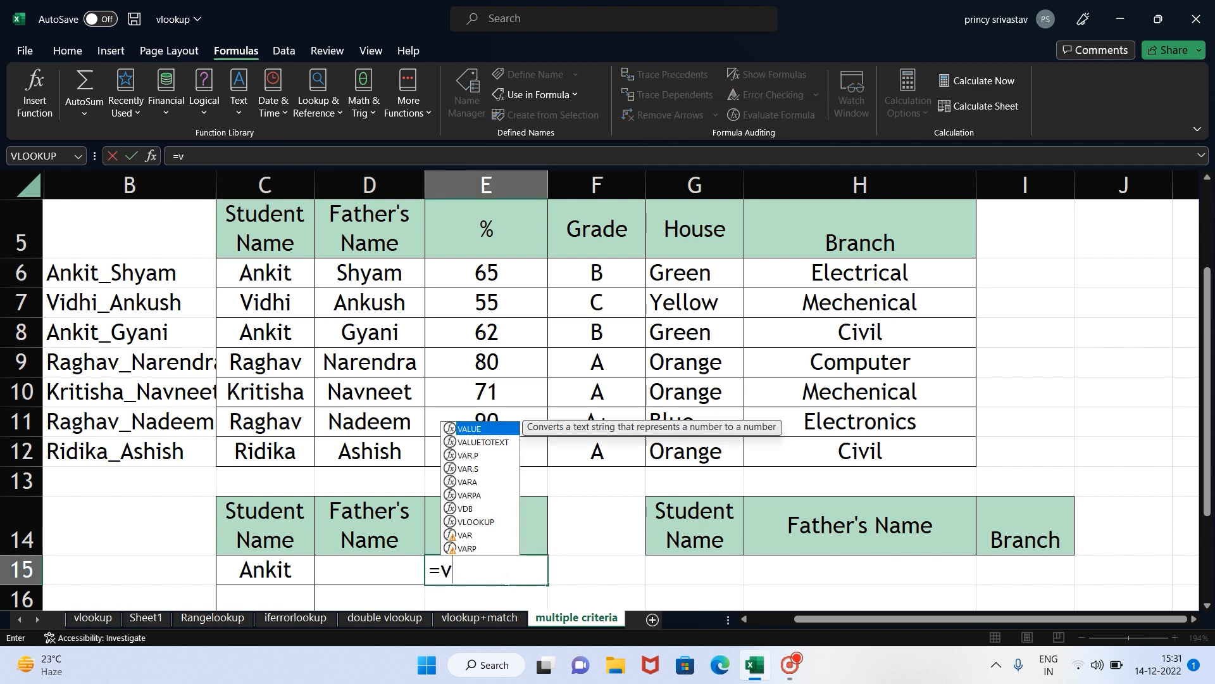
type("lookup")
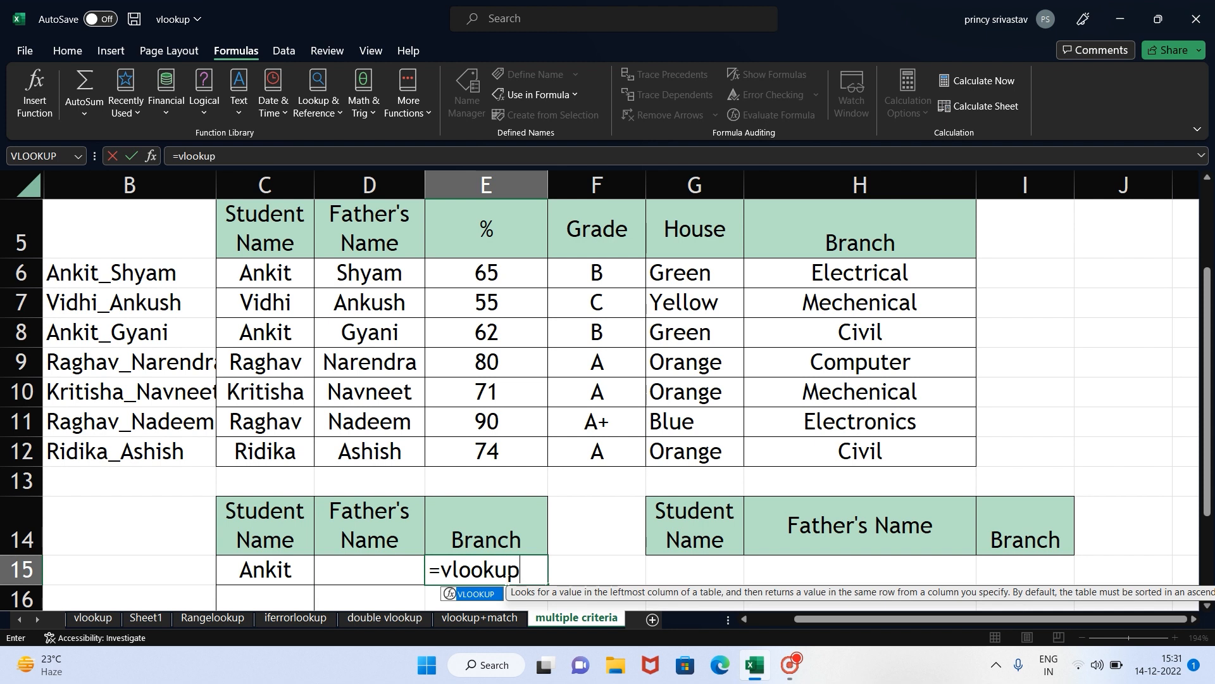
type("(")
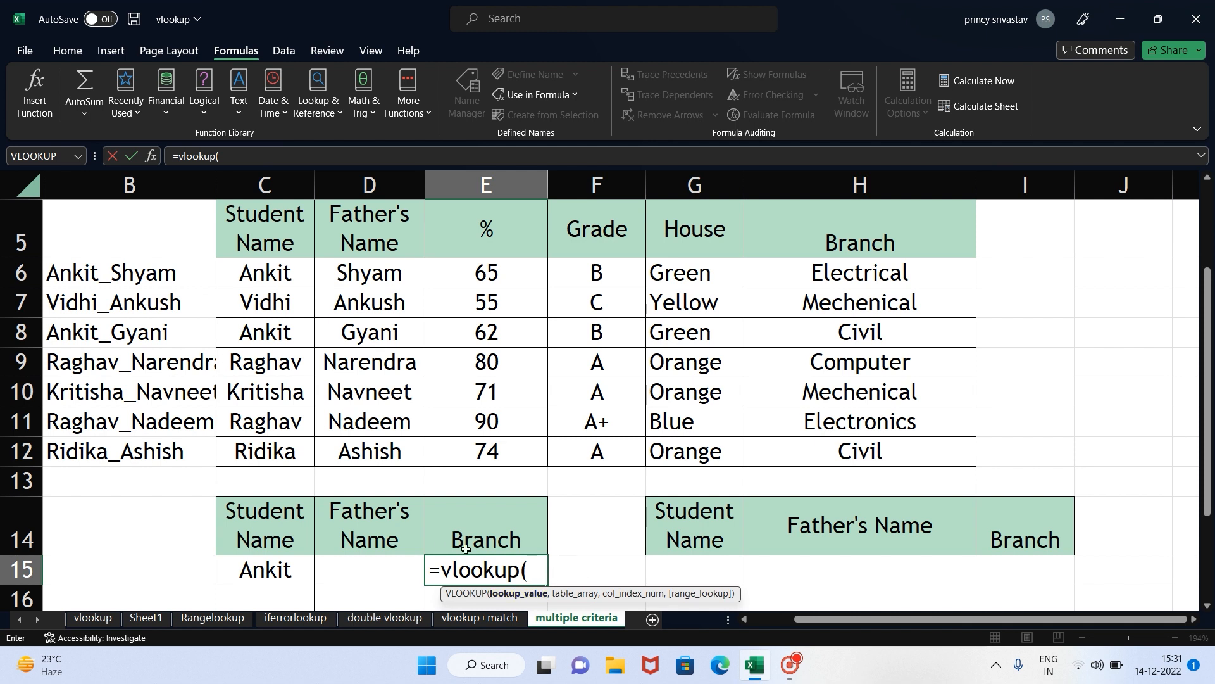
left_click(278, 566)
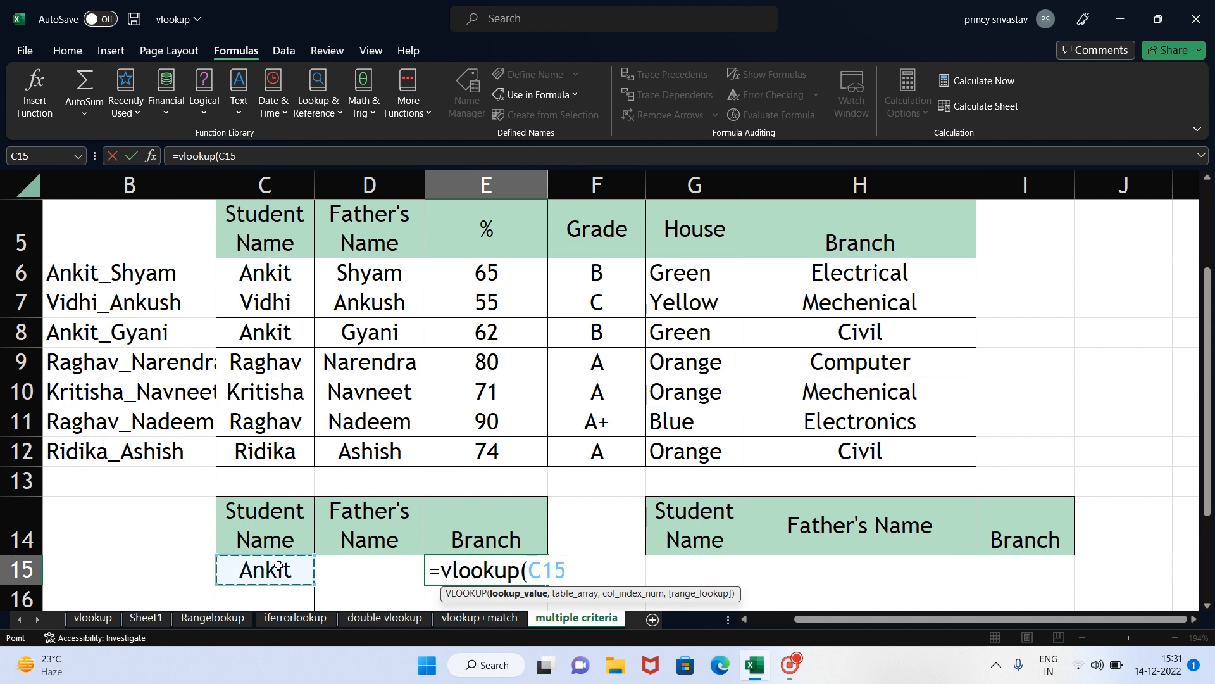
type("&")
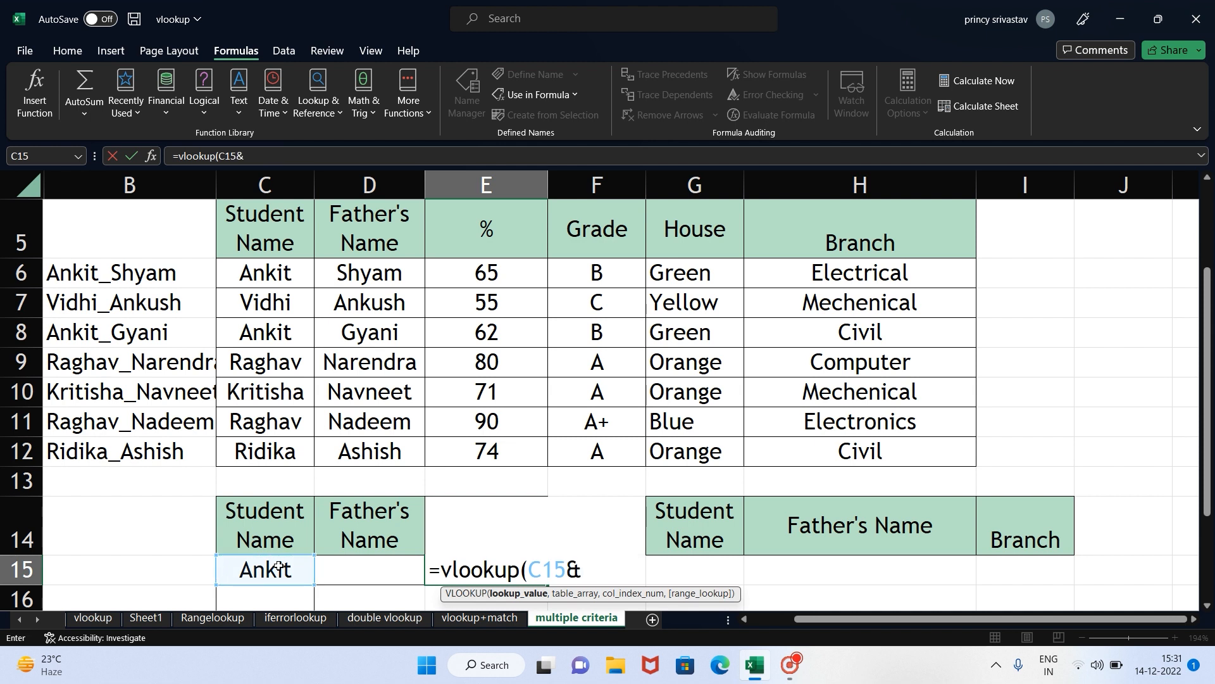
type("\"_\"&")
left_click(370, 572)
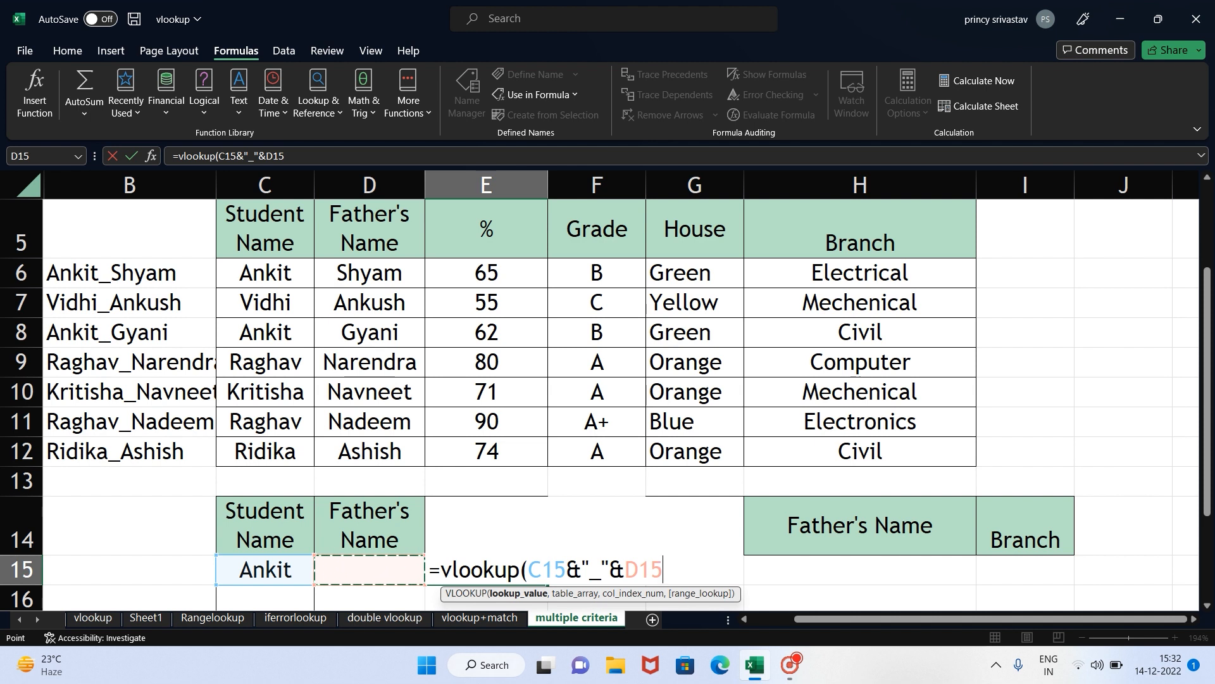
type(",")
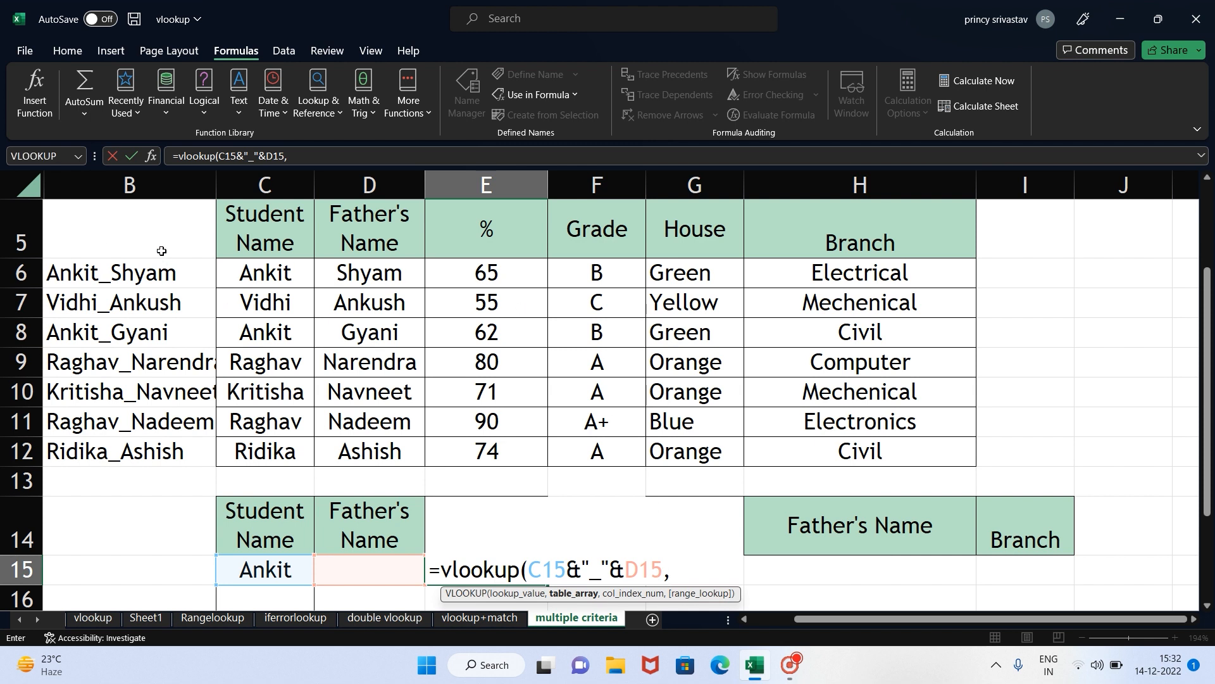
- Supply the named range list5 as the table array of the VLOOKUP in E15
left_click_drag(144, 236, 857, 446)
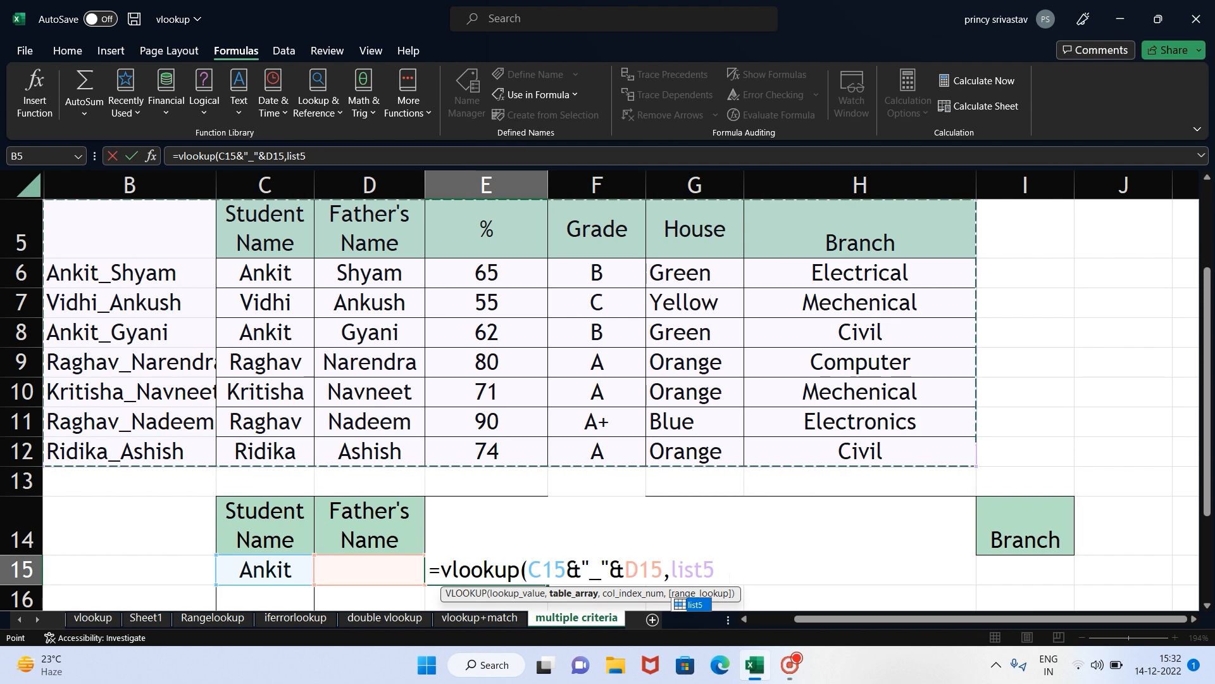
key("BackSpace")
key("BackSpace")
key("BackSpace")
key("BackSpace")
key("BackSpace")
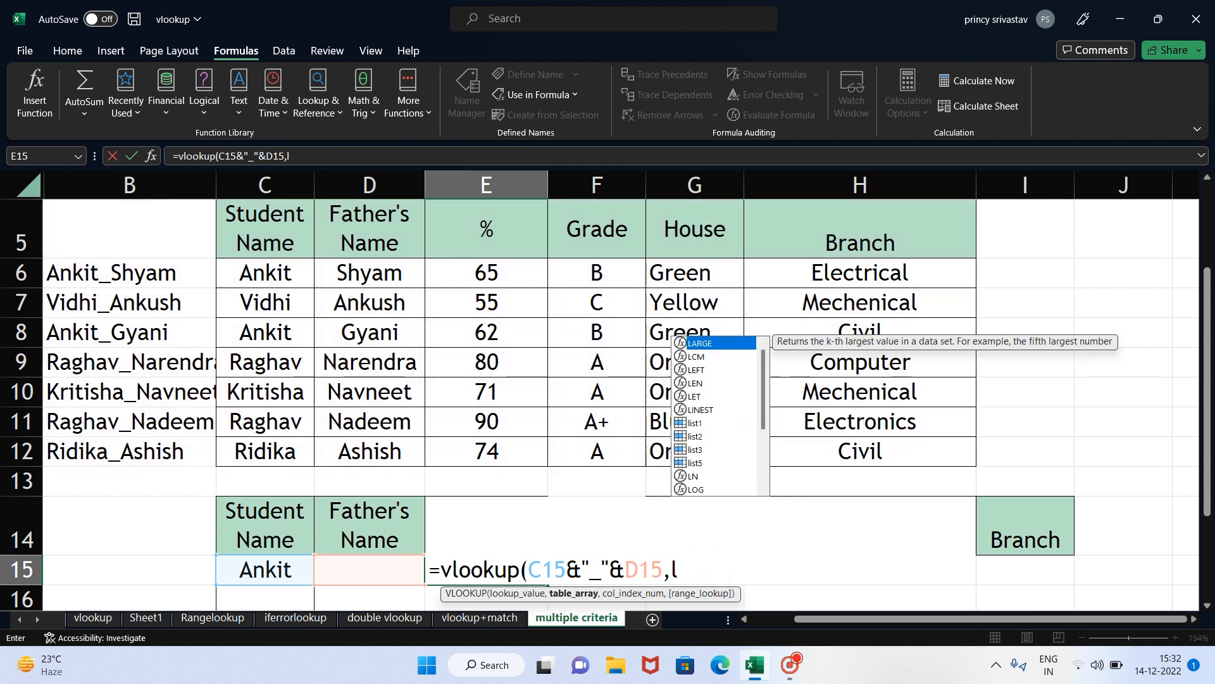
type("list5")
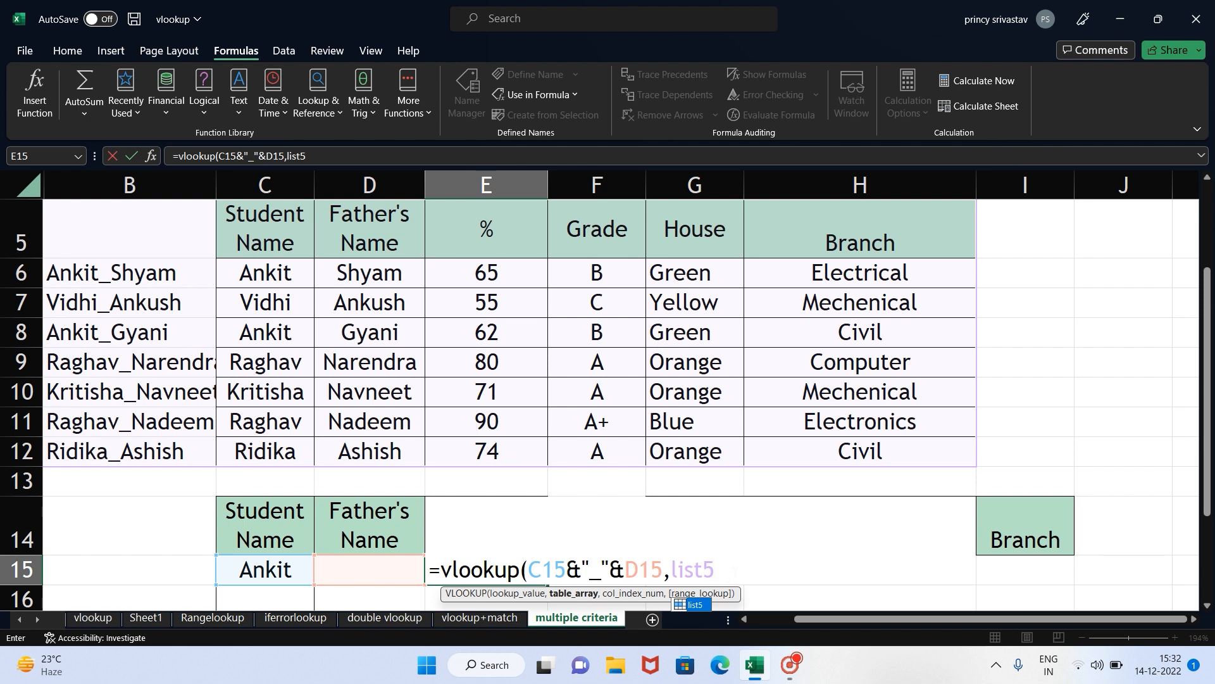
type(",")
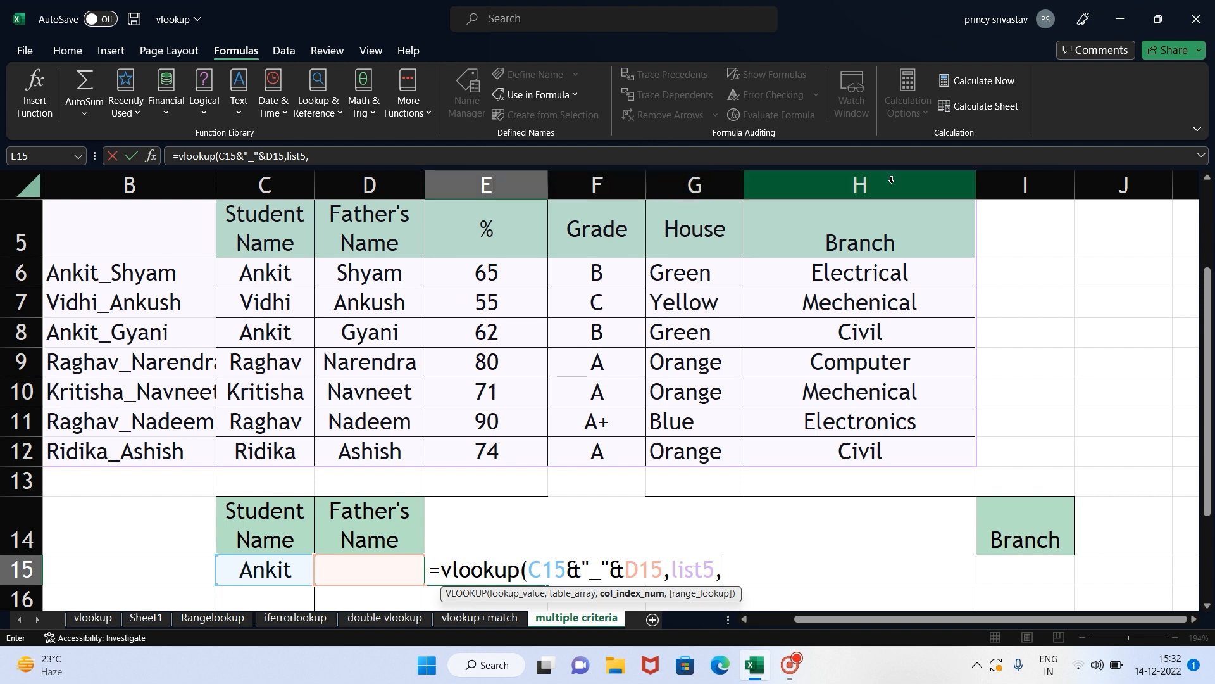
- Complete the E15 formula with column index 7 and exact match 0, so it reads =VLOOKUP(C15&"_"&D15,list5,7,0)
type("7")
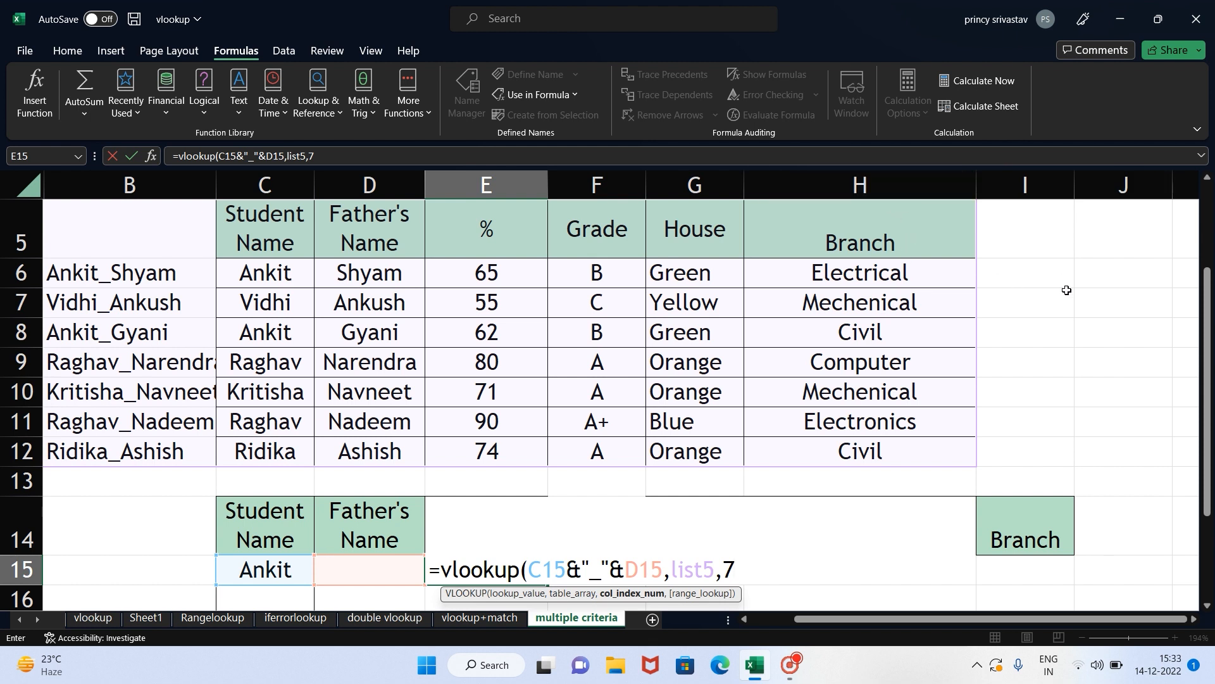
left_click_drag(1206, 331, 1187, 447)
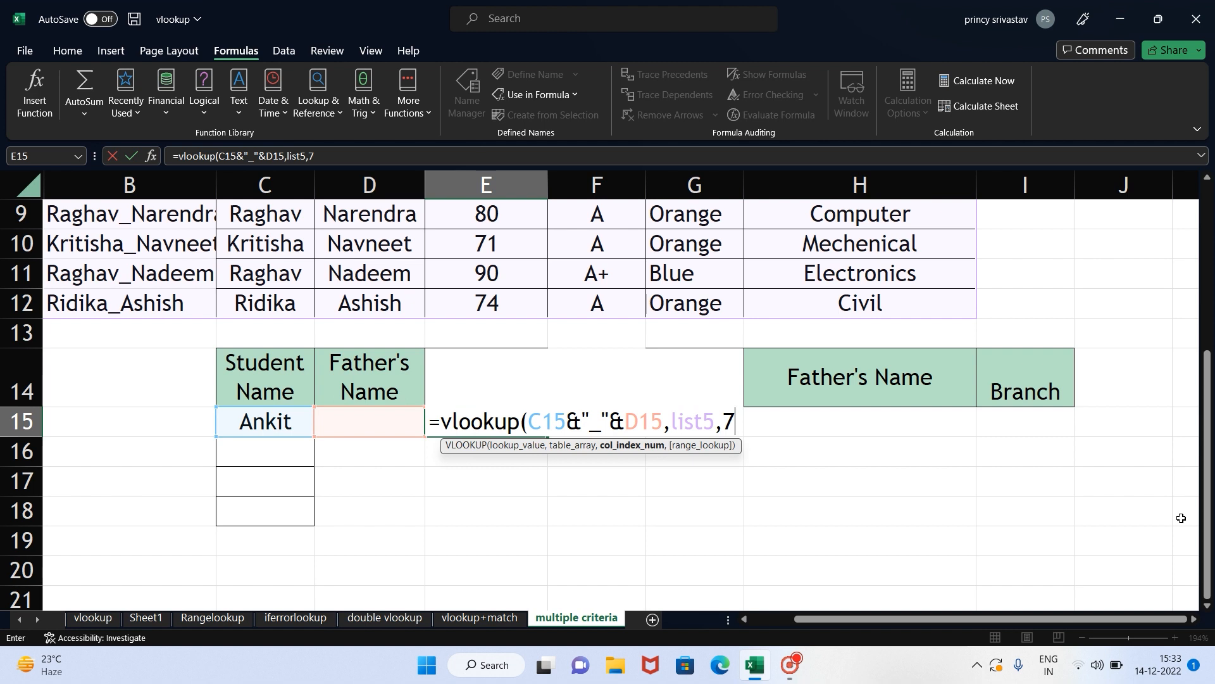
type(",")
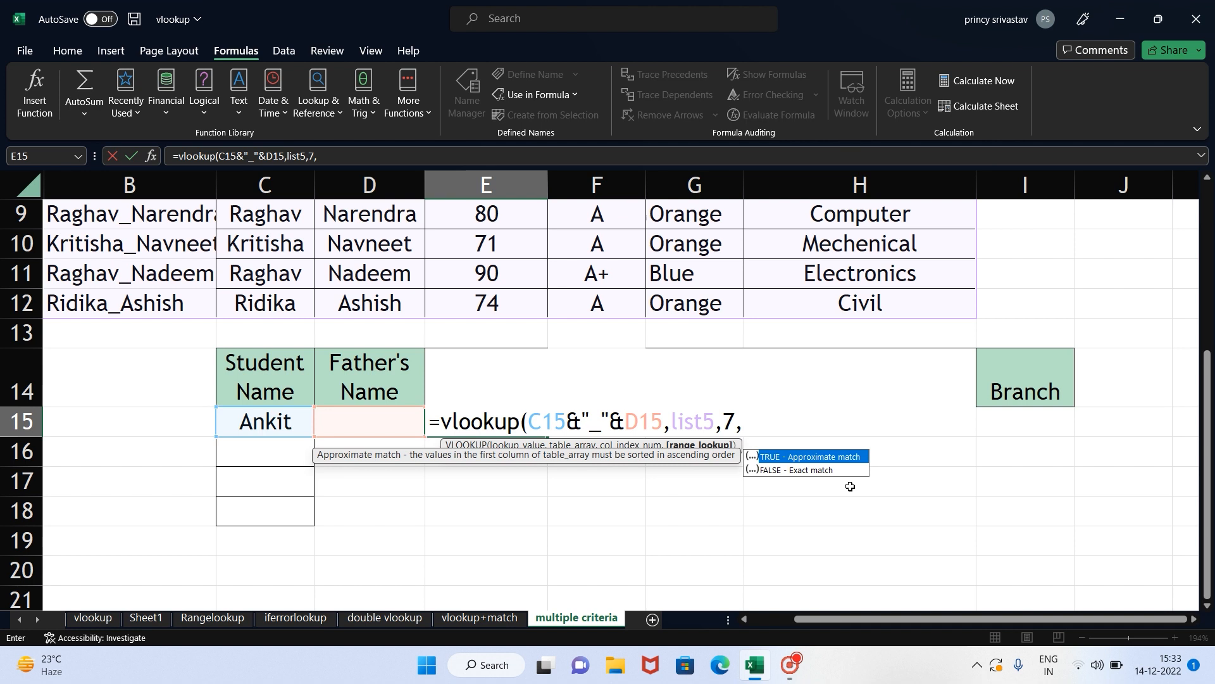
type("0)")
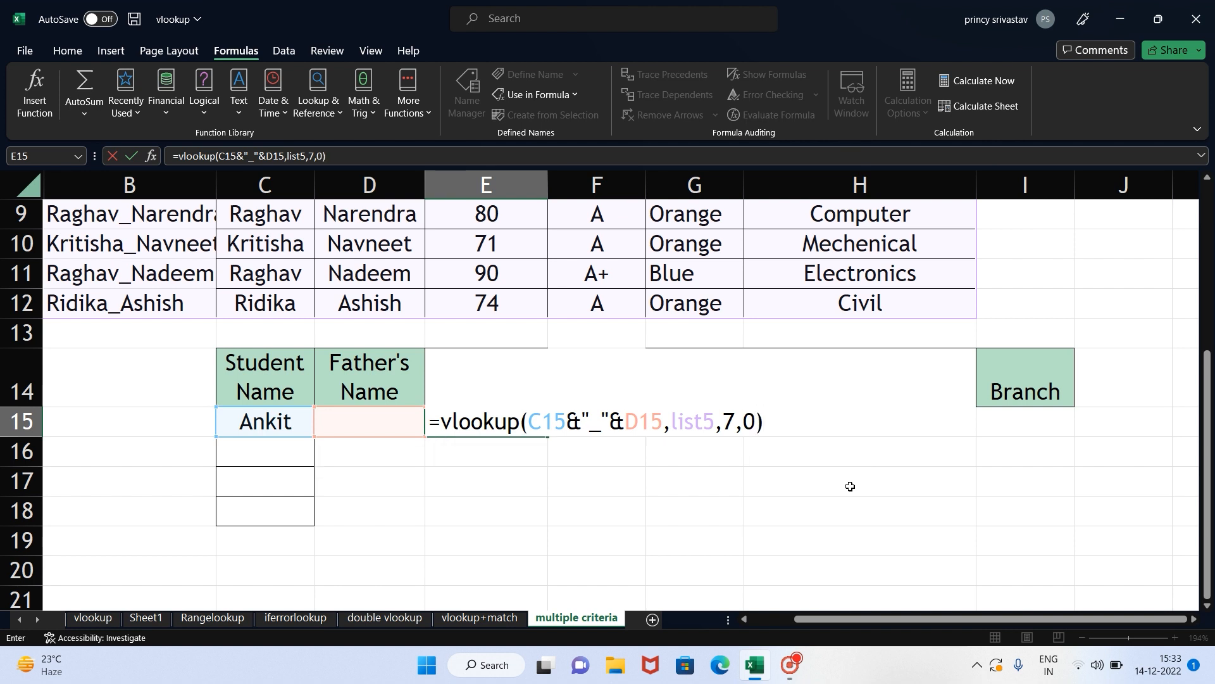
key("Return")
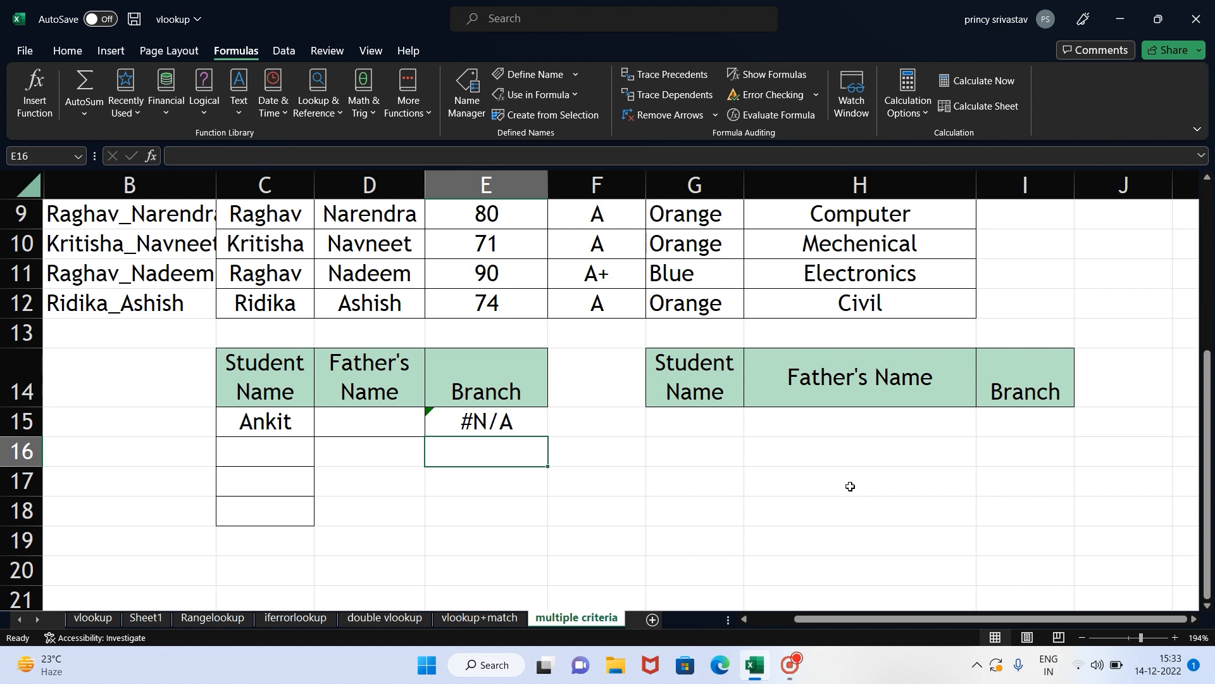
- Examine the E15 formula's references against the Father's Name cell D15 and the student table
left_click(524, 422)
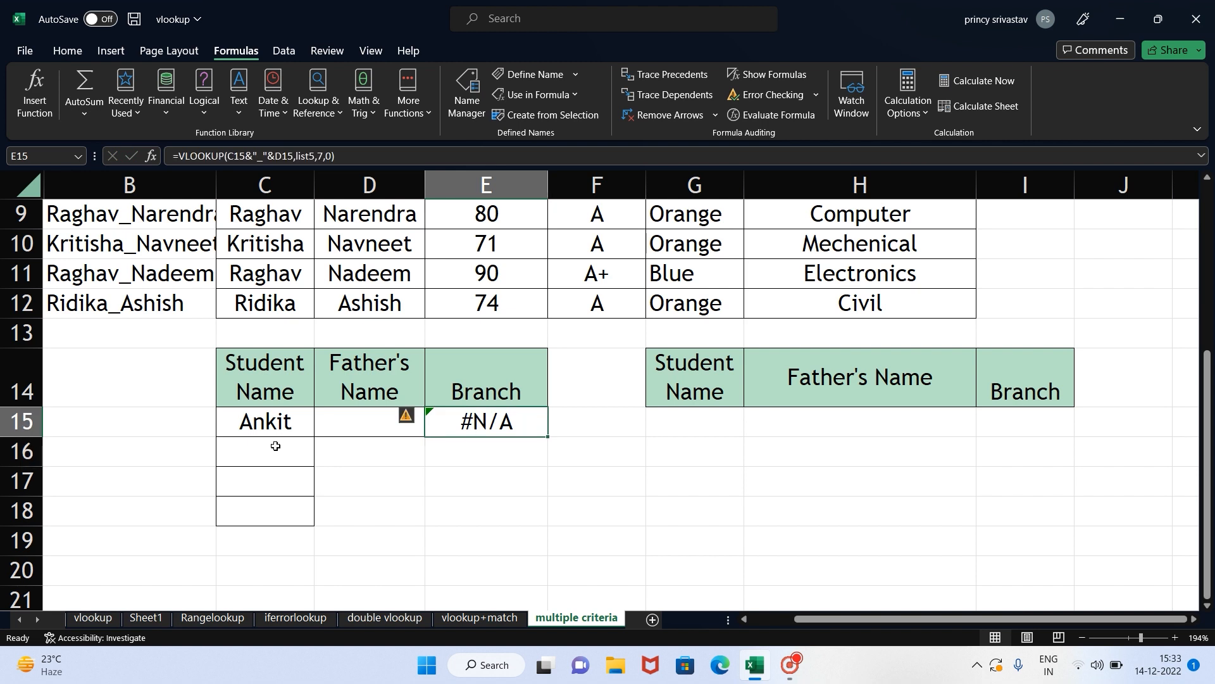
left_click(336, 430)
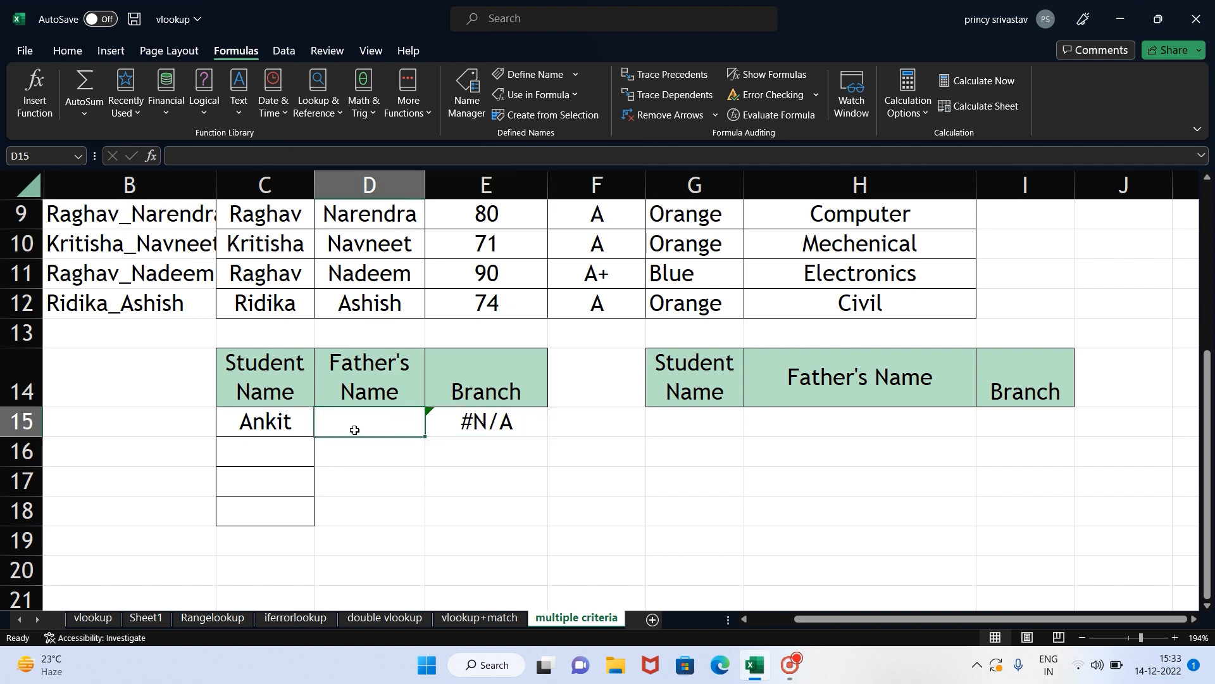
double_click(493, 418)
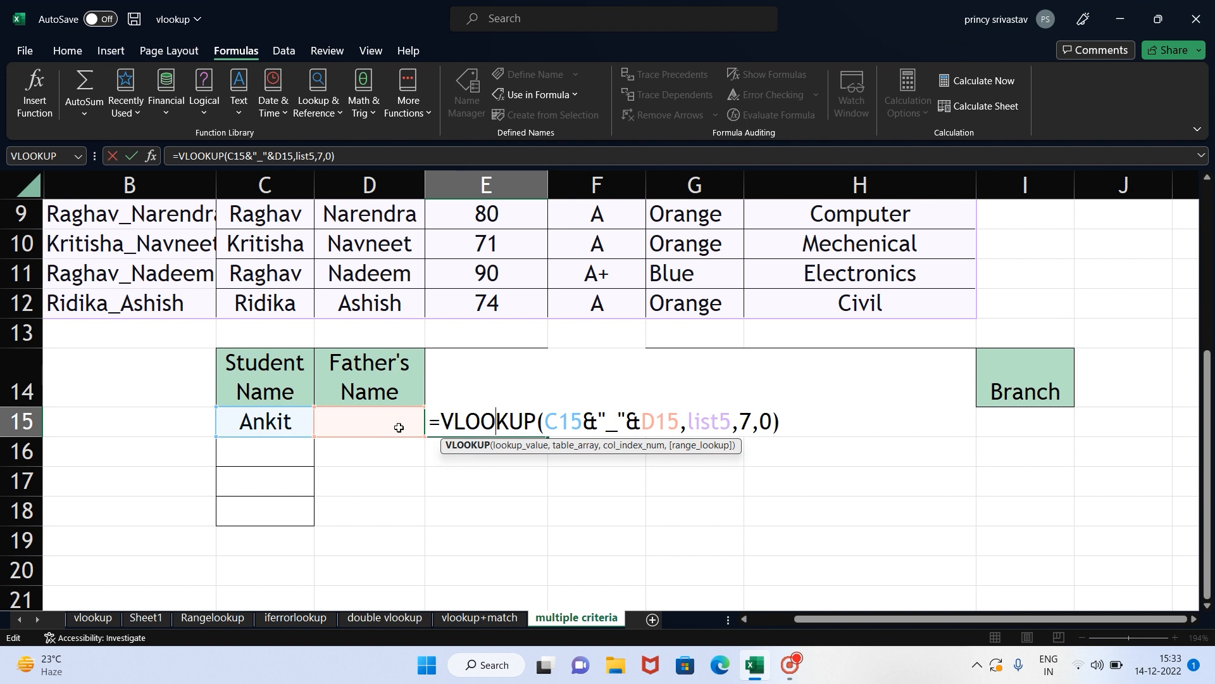
key("ctrl+Return")
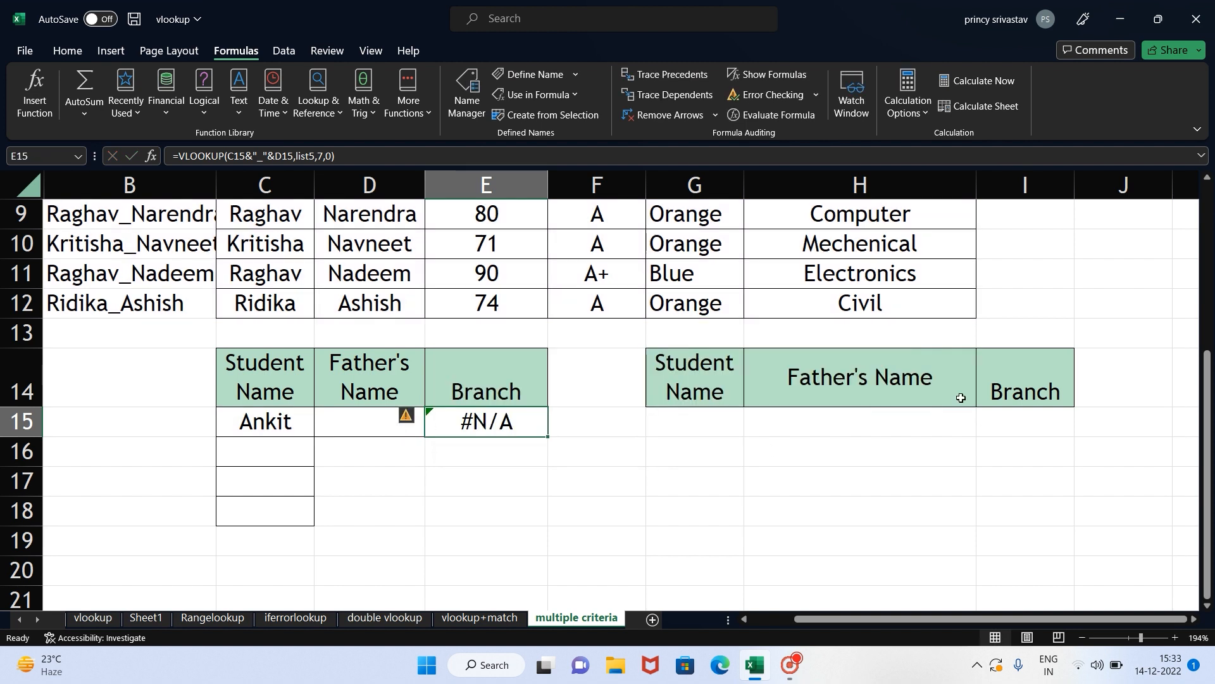
left_click_drag(1204, 435, 1205, 374)
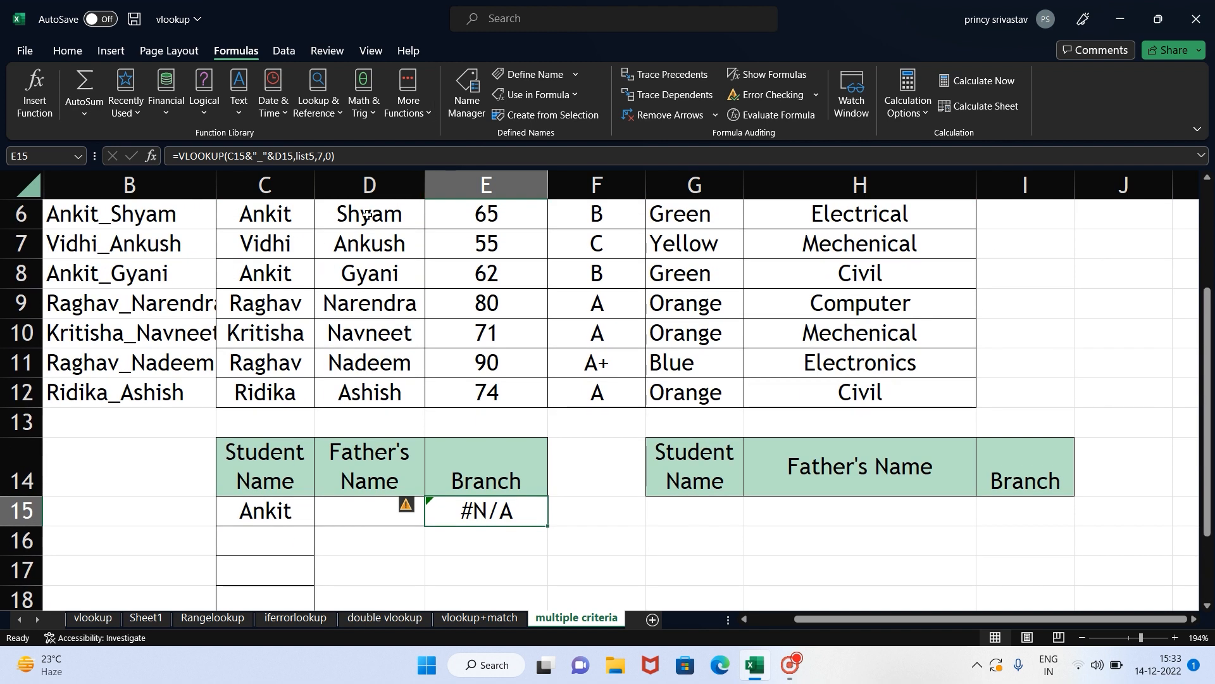
- Copy the father's name from D6 into the lookup cell D15 and check the Branch formula in E15
left_click(367, 214)
key("ctrl+c")
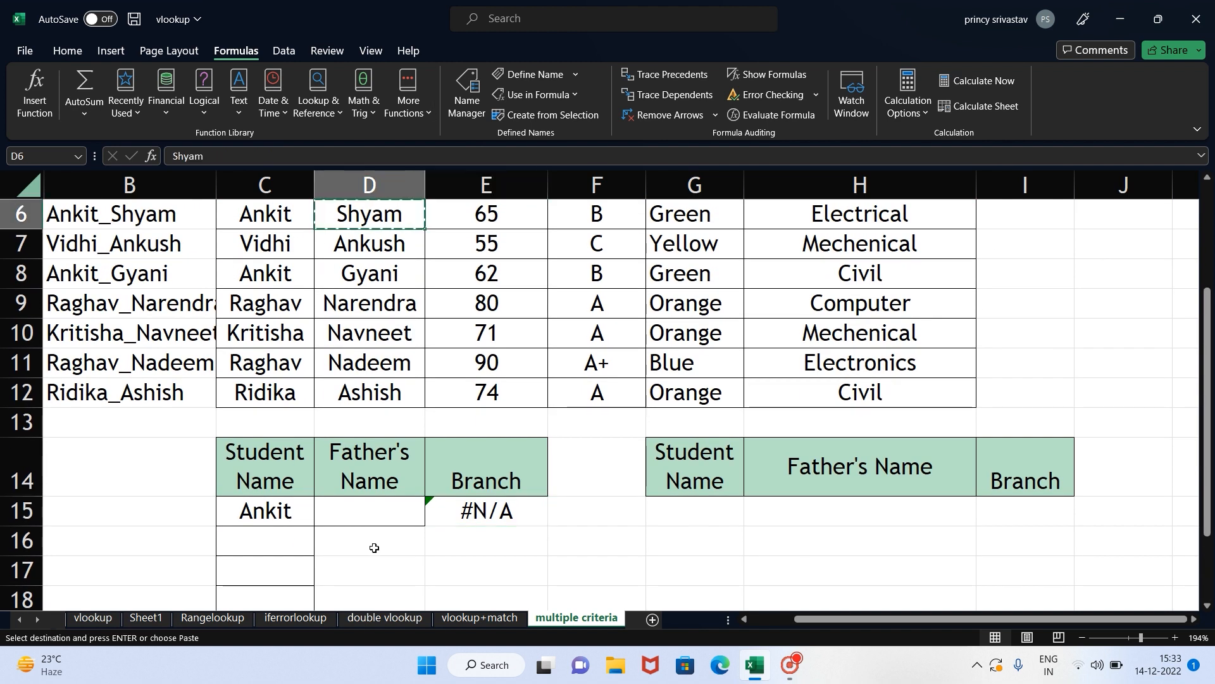
left_click(375, 518)
key("ctrl+v")
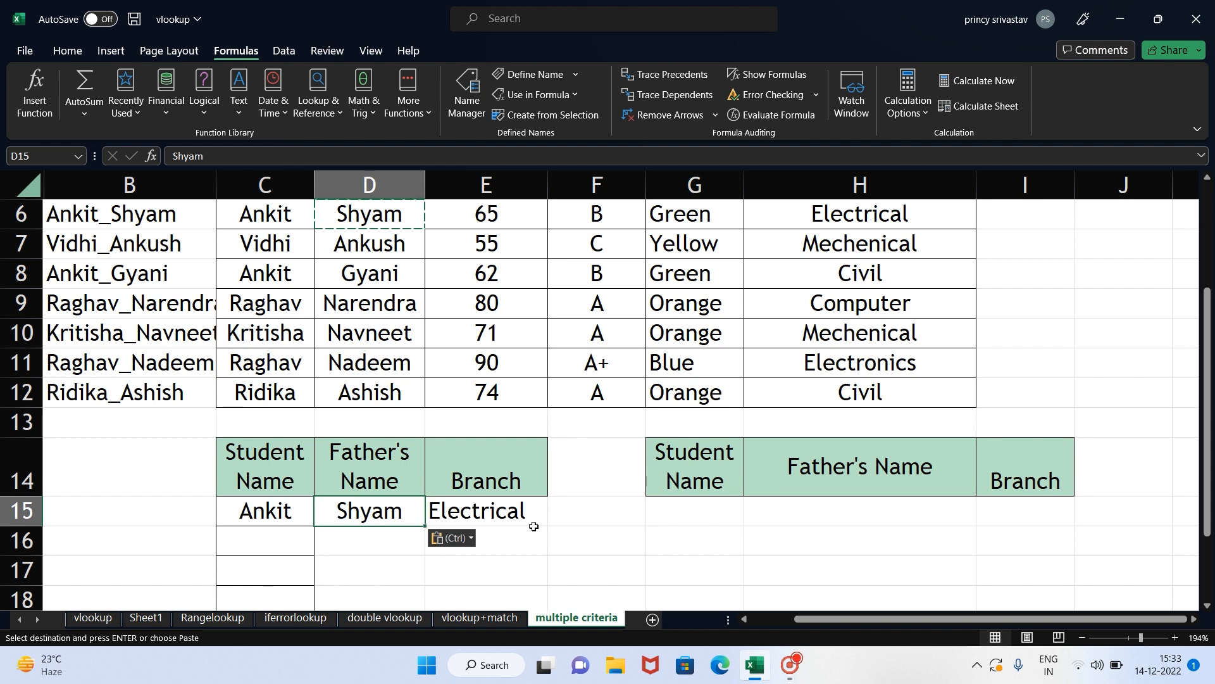
left_click(516, 514)
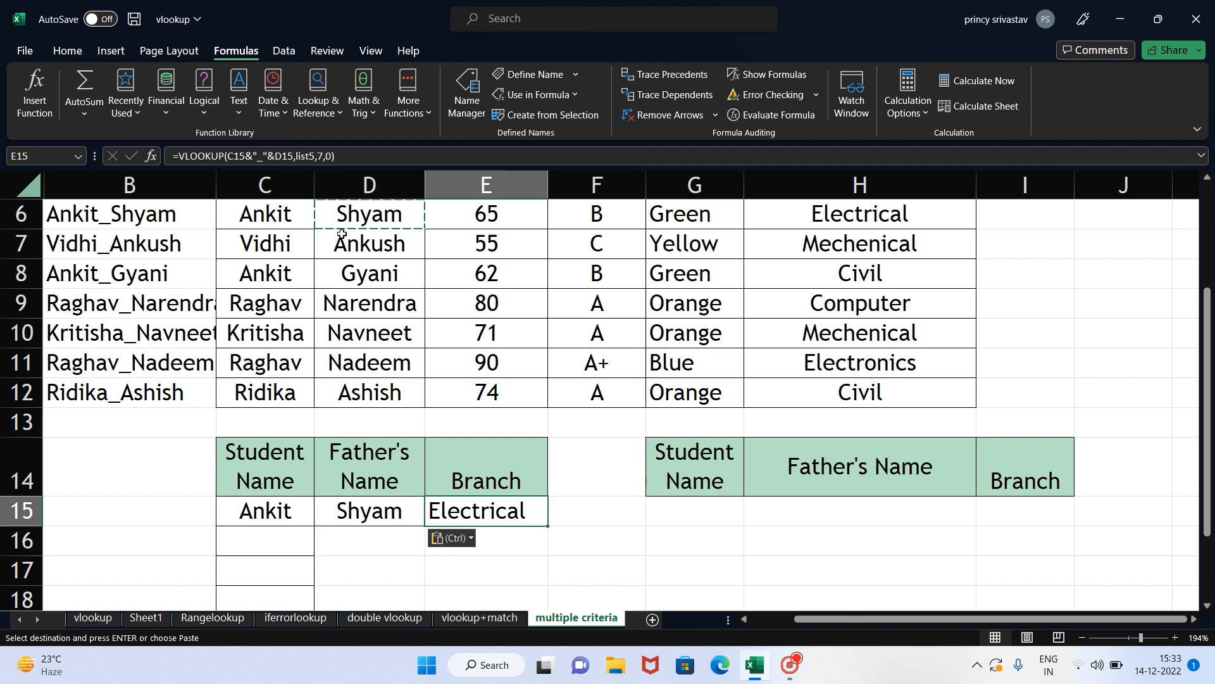
- Replace the father's name in D15 with the one copied from D8 and check the Branch lookup in E15
left_click(384, 279)
key("ctrl+c")
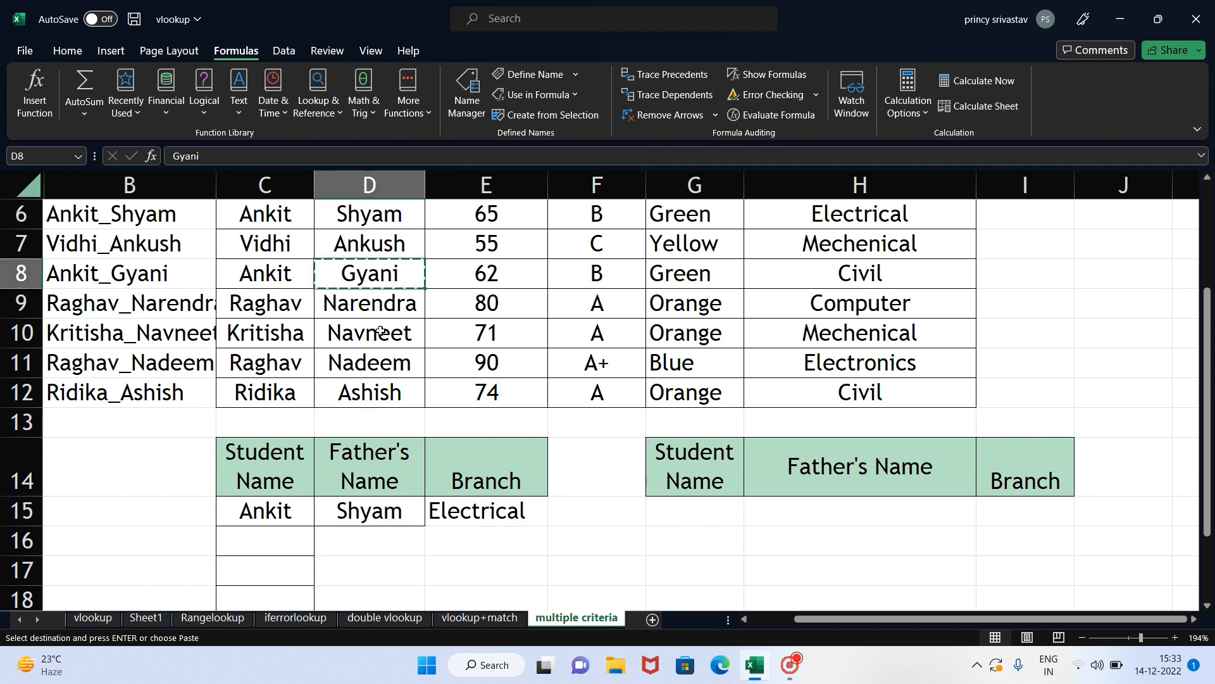
left_click(354, 514)
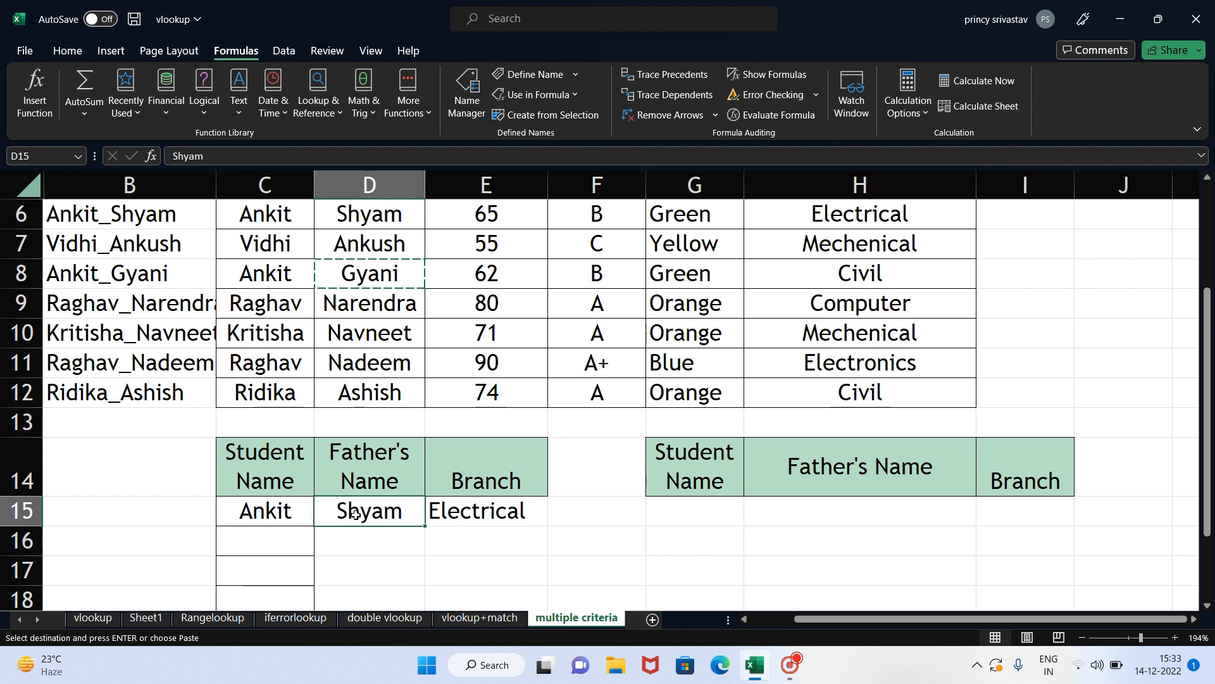
key("ctrl+v")
key("ctrl")
key("Escape")
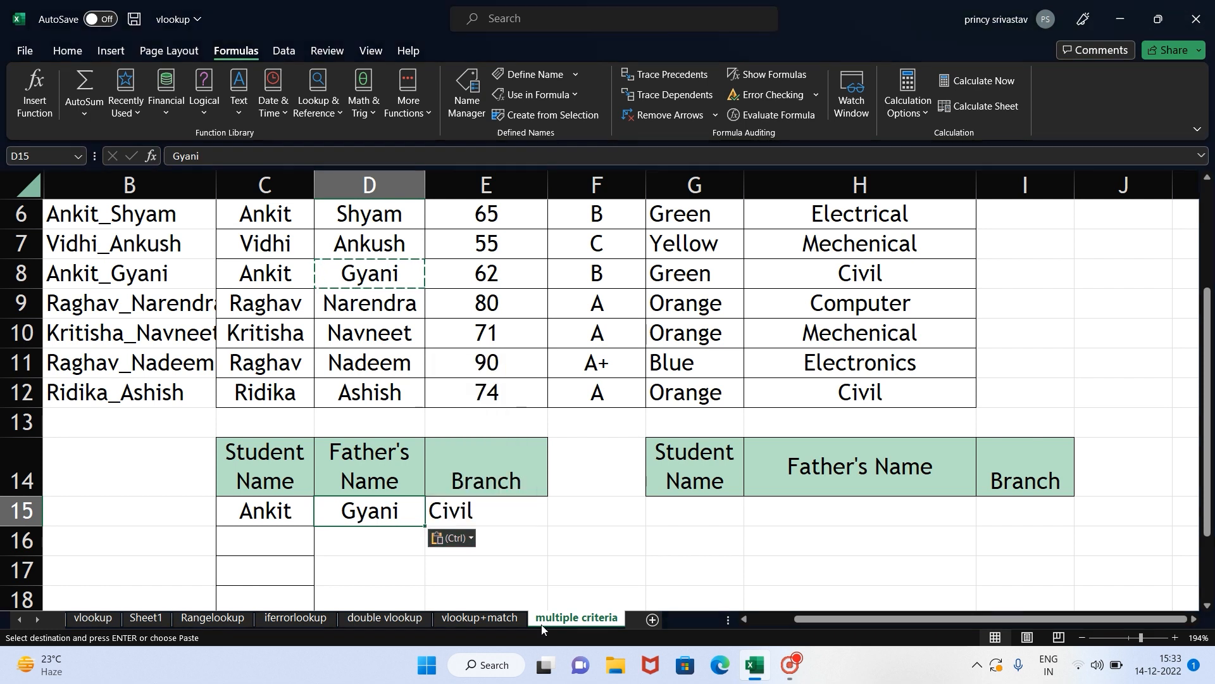
left_click(509, 504)
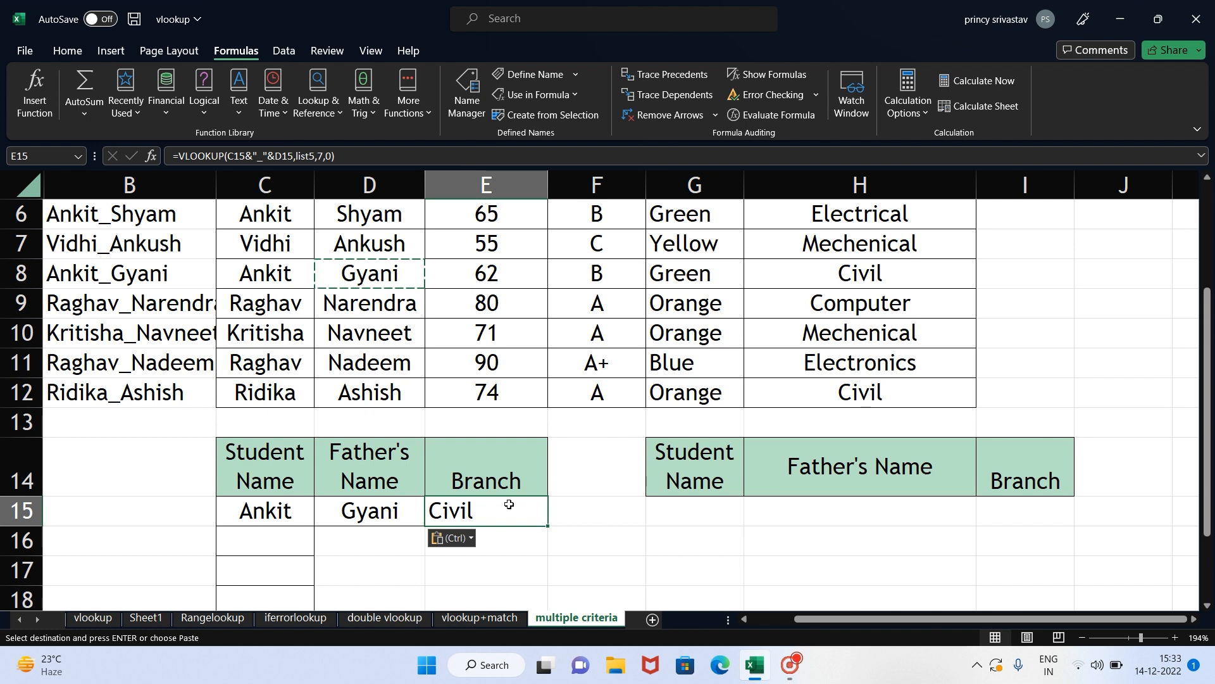
key("Escape")
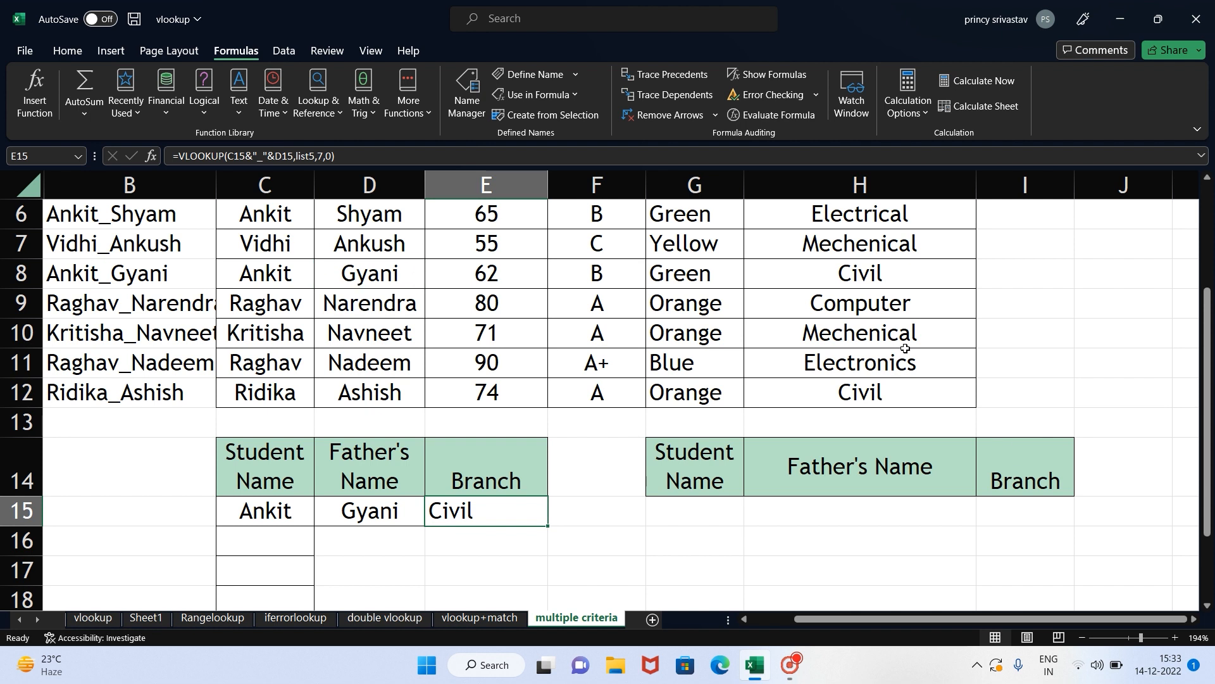
- Clear the concatenated name keys from helper cells B6:B12 beside the student table
mouse_move(1208, 408)
left_mouse_down()
mouse_move(1208, 322)
mouse_move(1208, 401)
mouse_move(1208, 388)
left_mouse_up()
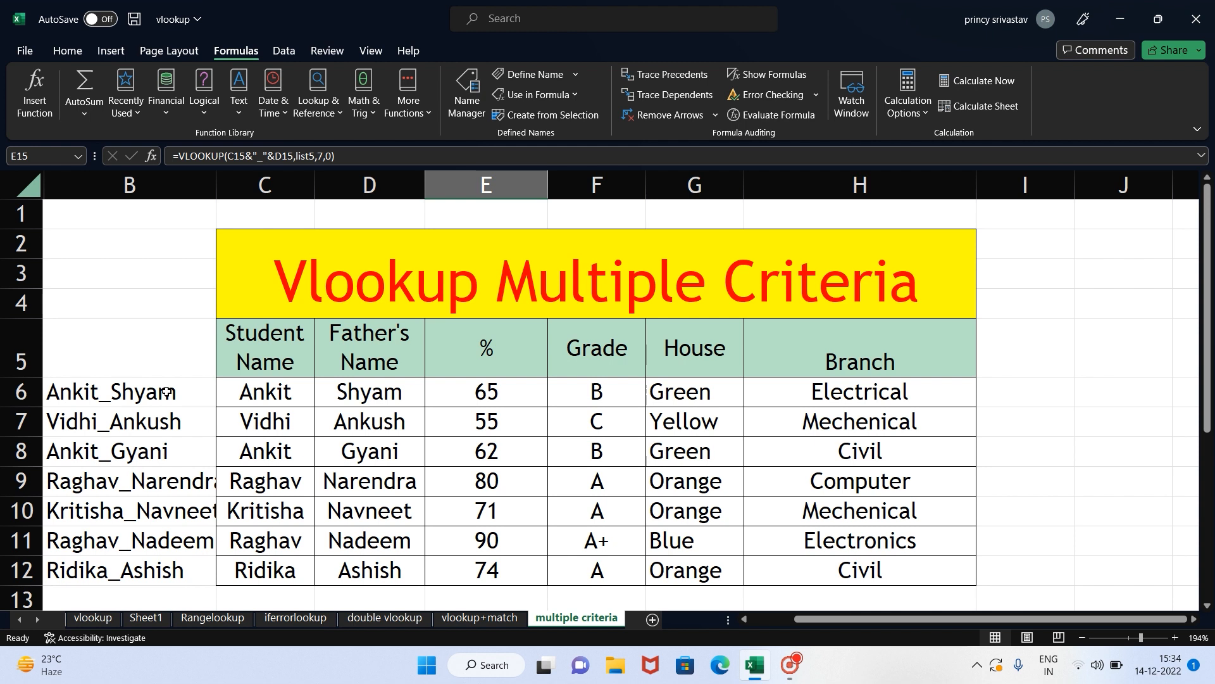
left_click_drag(167, 392, 159, 567)
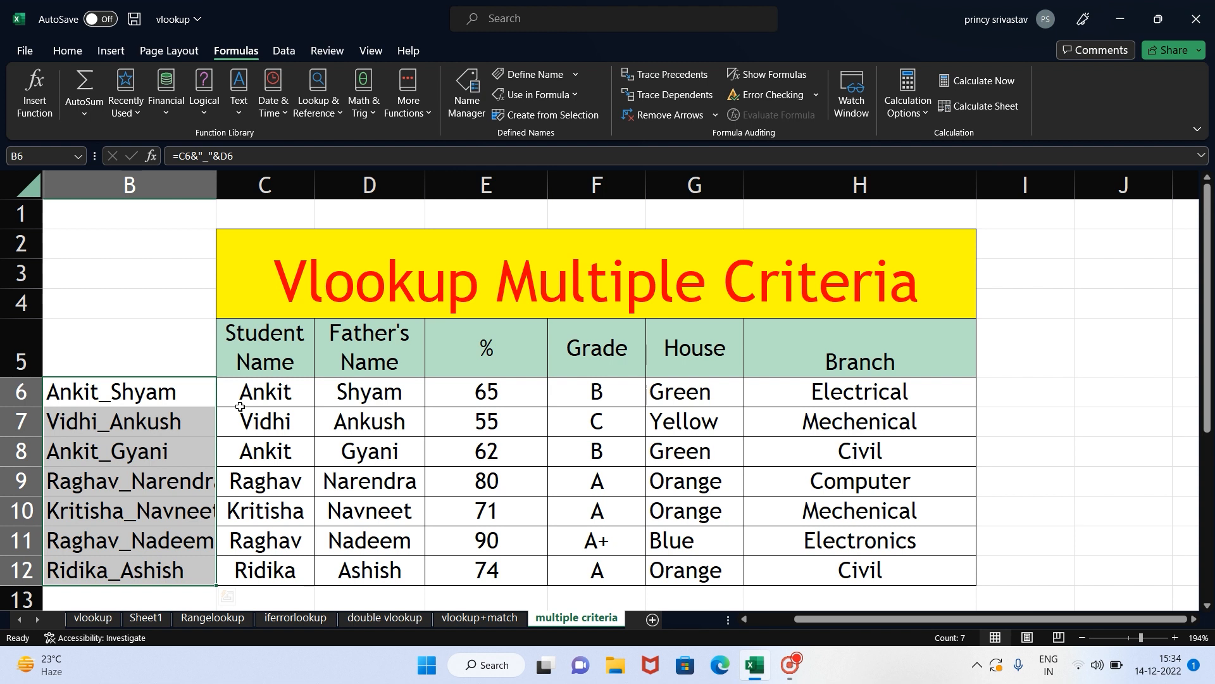
key("Delete")
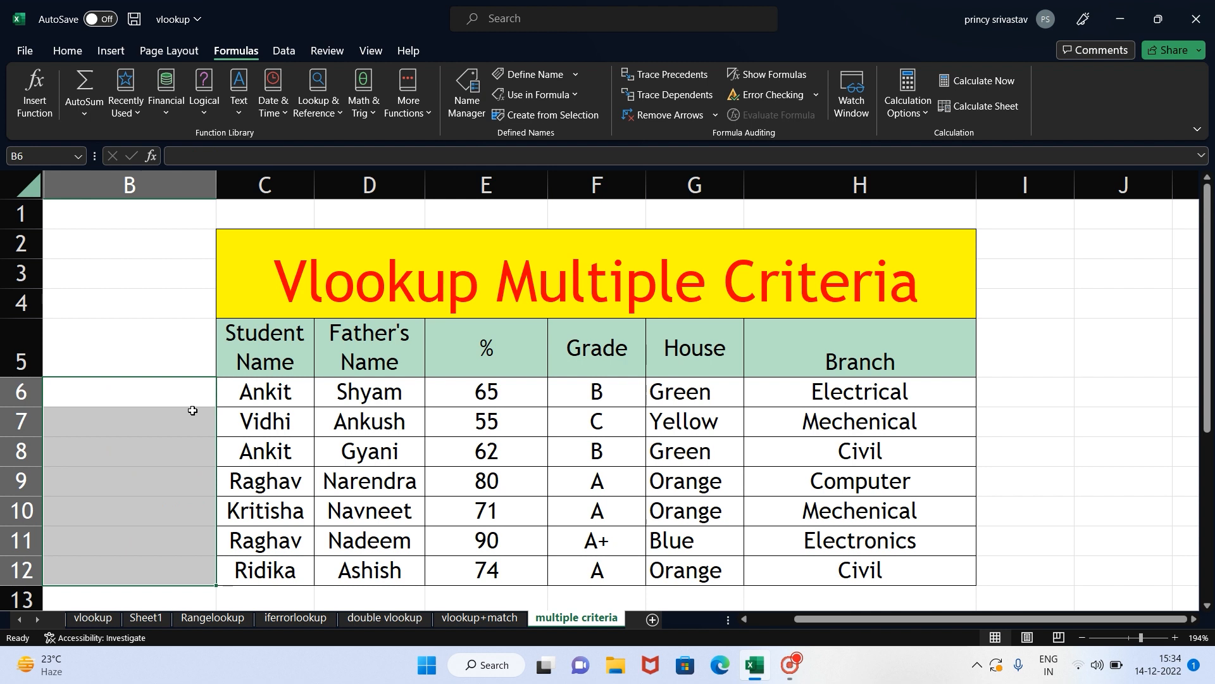
- Examine the Student Name entries in C6:C12 for names that occur more than once
left_click(179, 393)
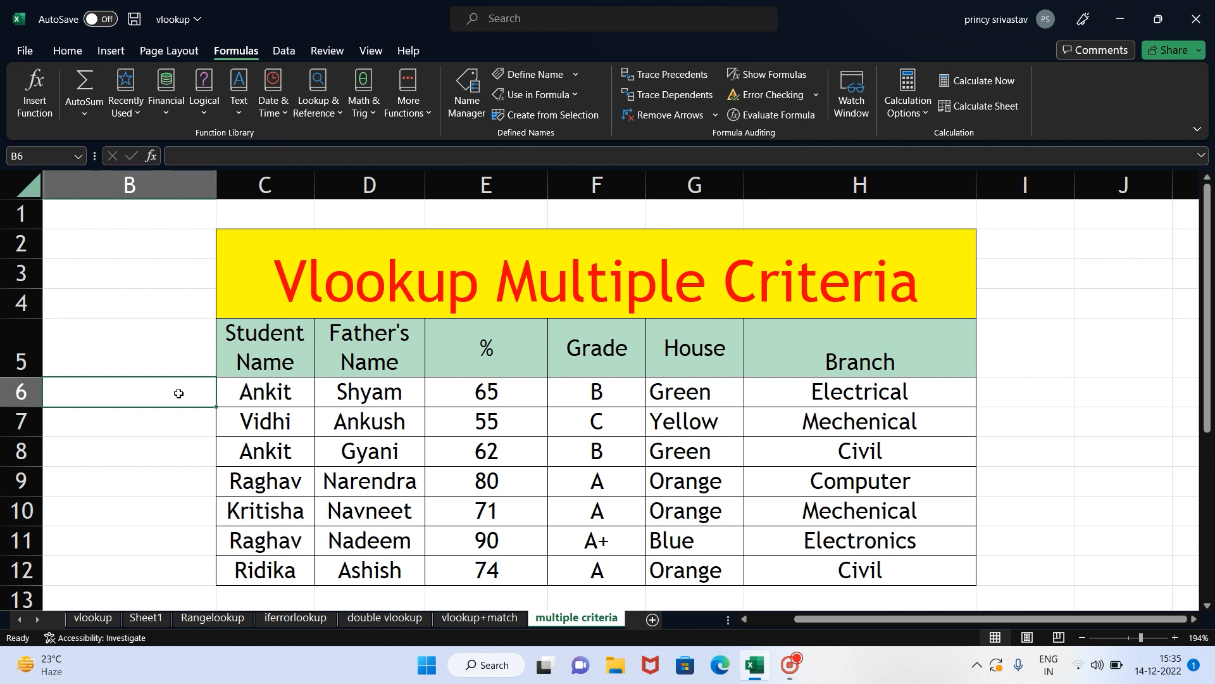
left_click(298, 394)
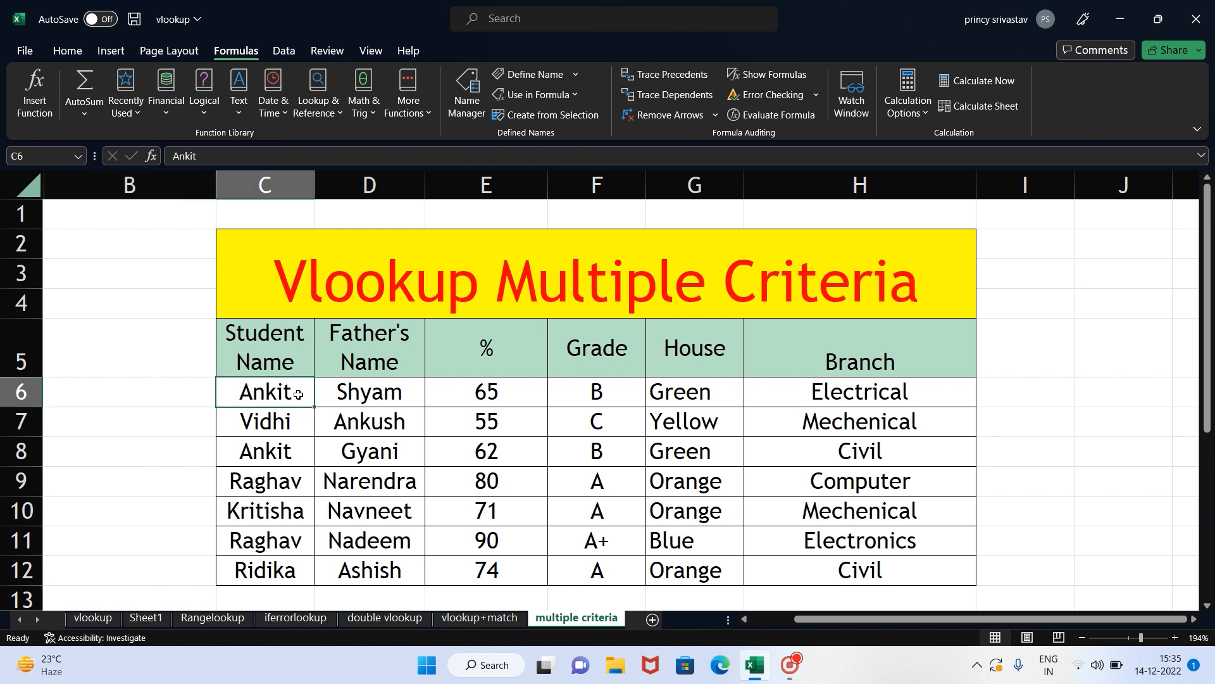
left_click_drag(299, 395, 258, 567)
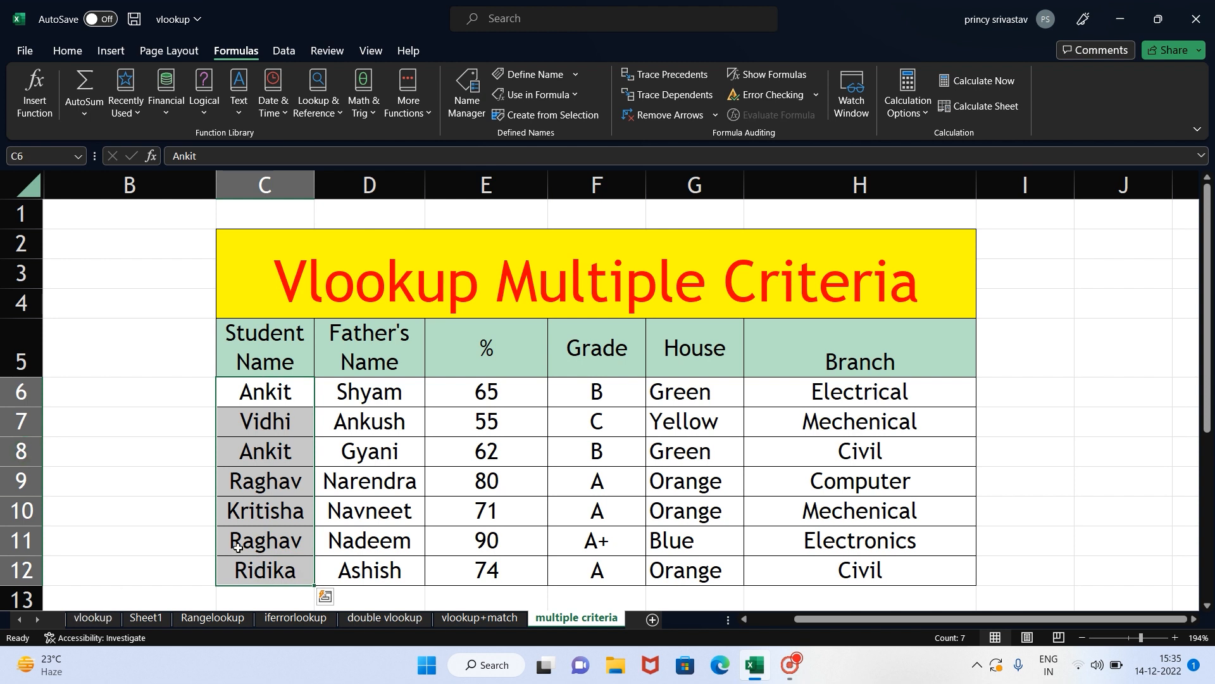
left_click(289, 398)
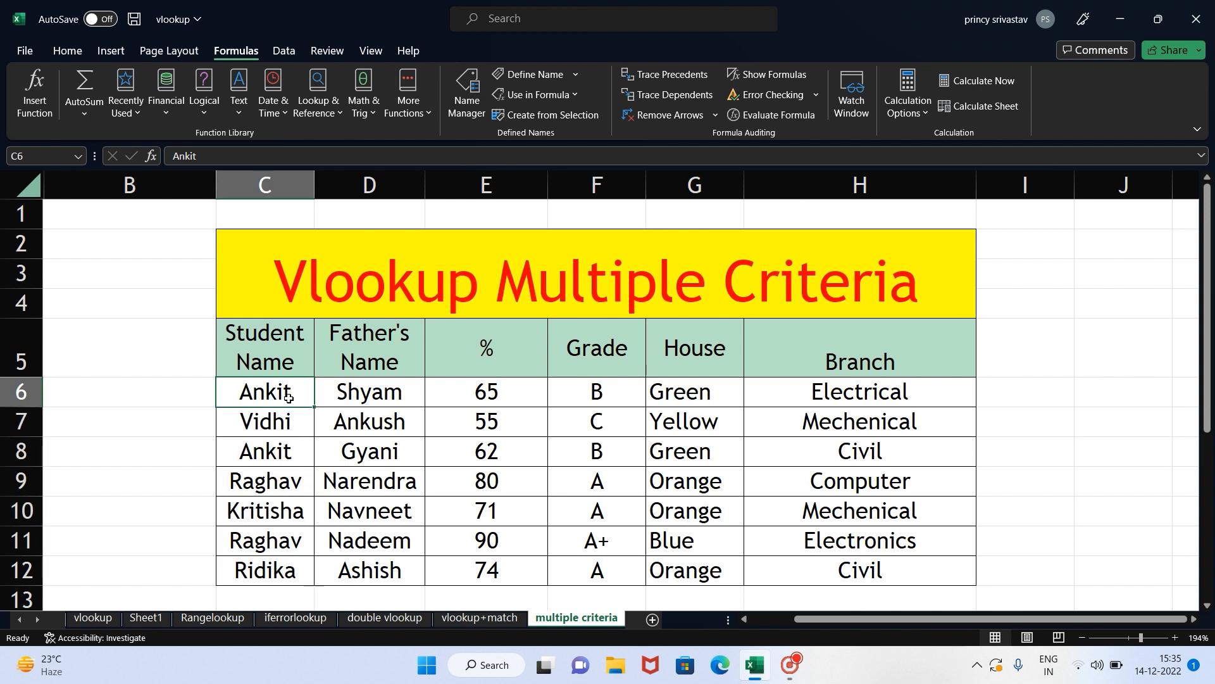
key("Left")
key("Down")
key("Down")
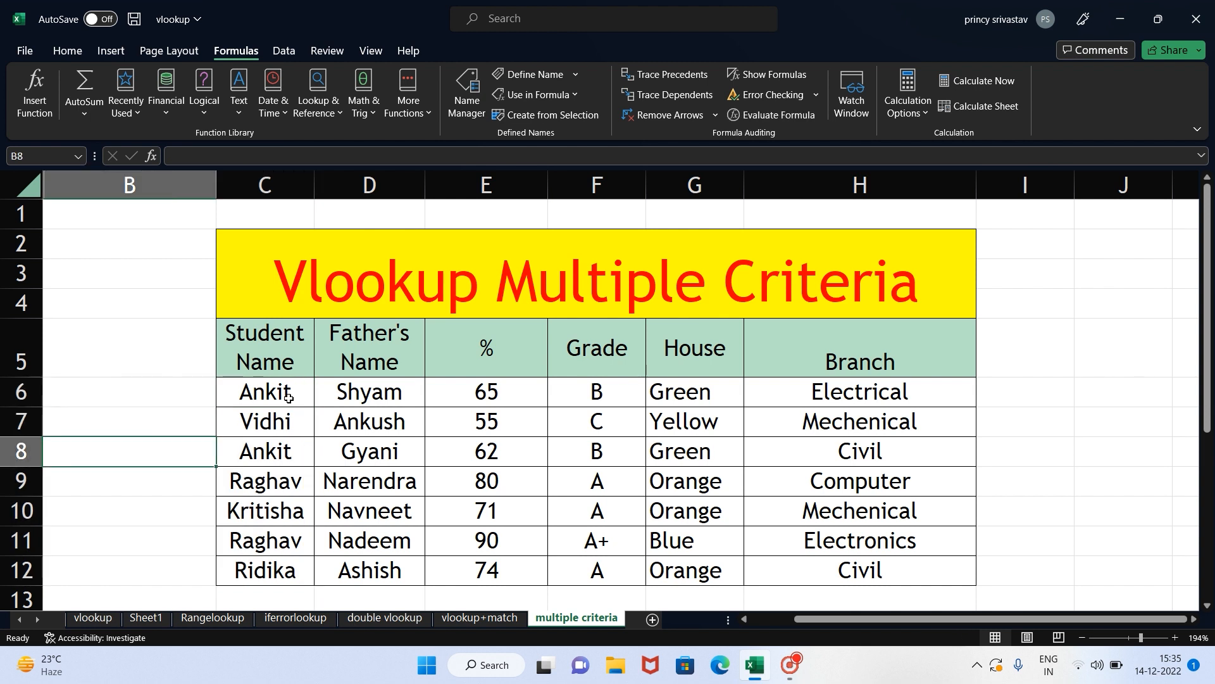
key("Up")
key("Right")
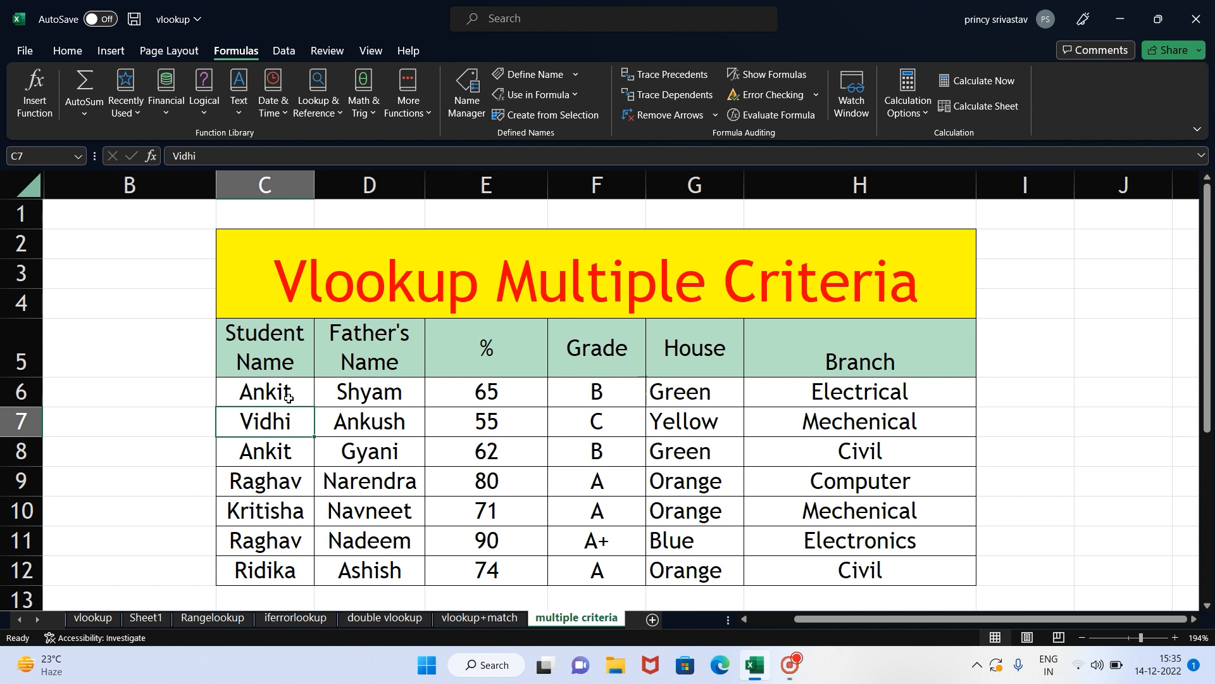
key("Down")
key("Down")
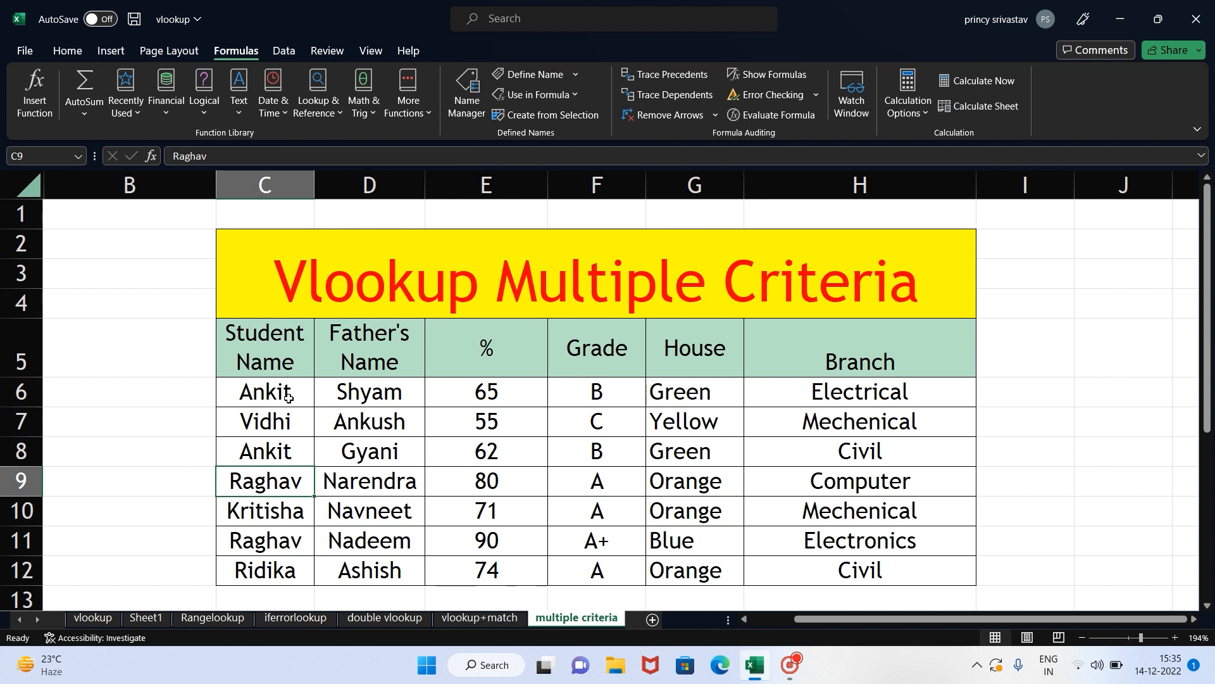
left_click(288, 397)
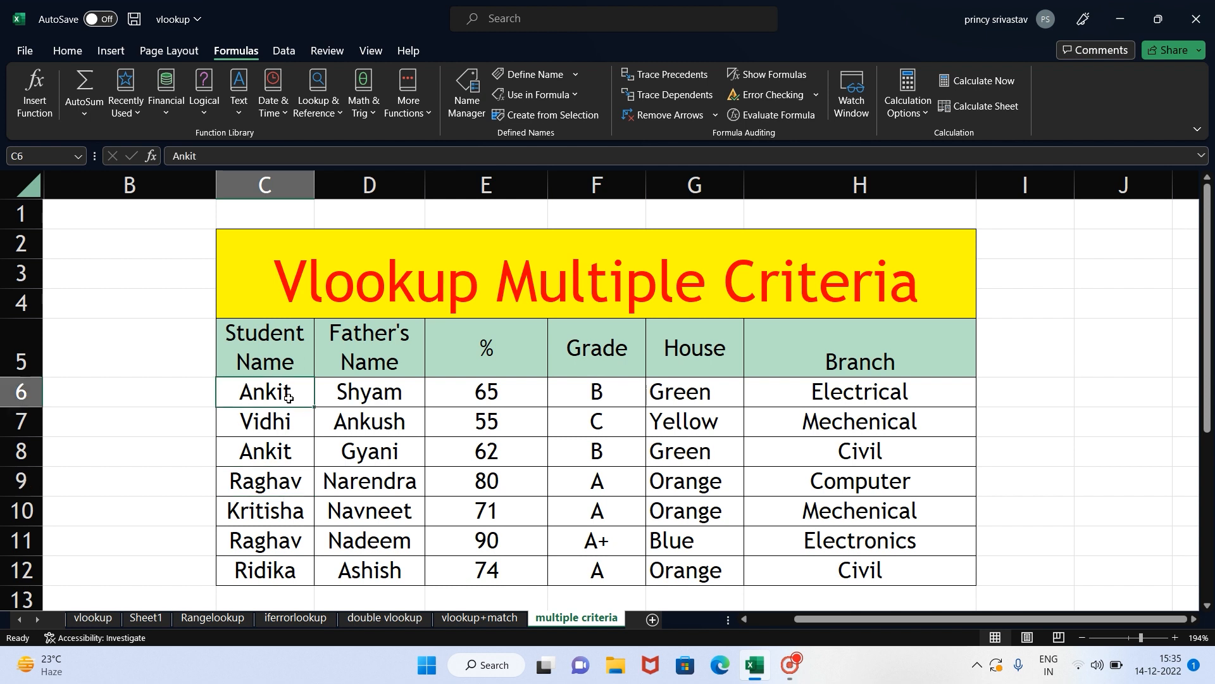
- Start a COUNTIF formula in B6 with C6:C6 as the range and C6 as the criteria
left_click(154, 394)
type("=c")
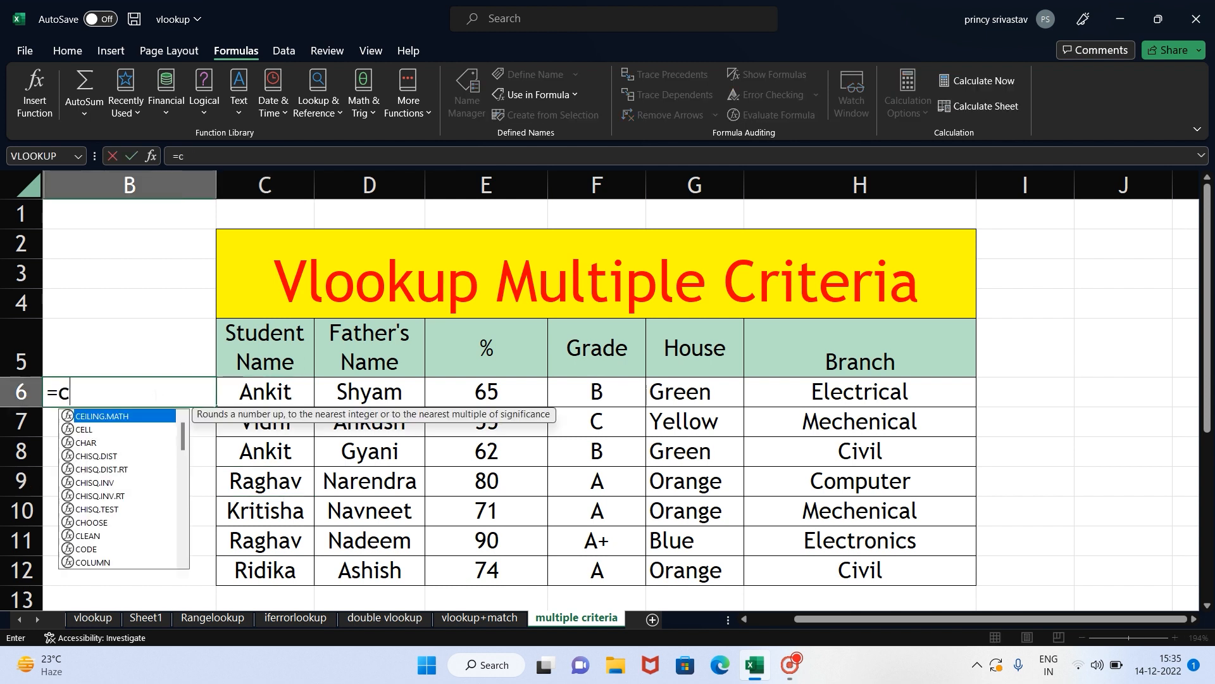
type("ount")
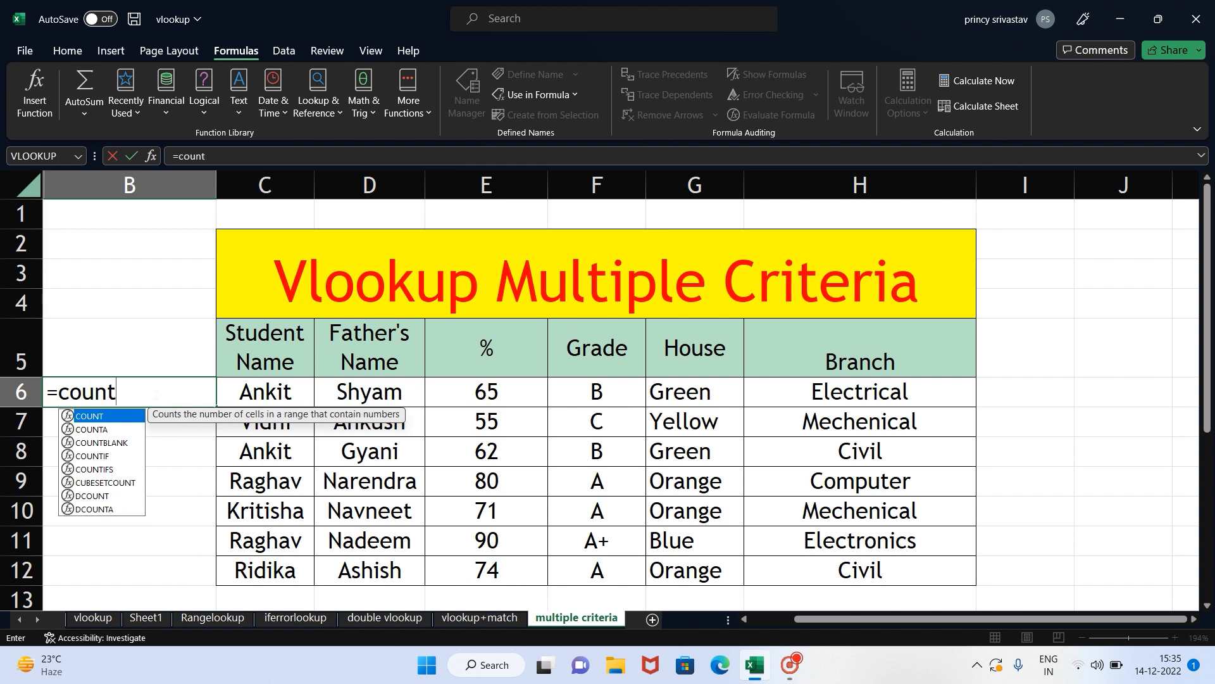
type("if(")
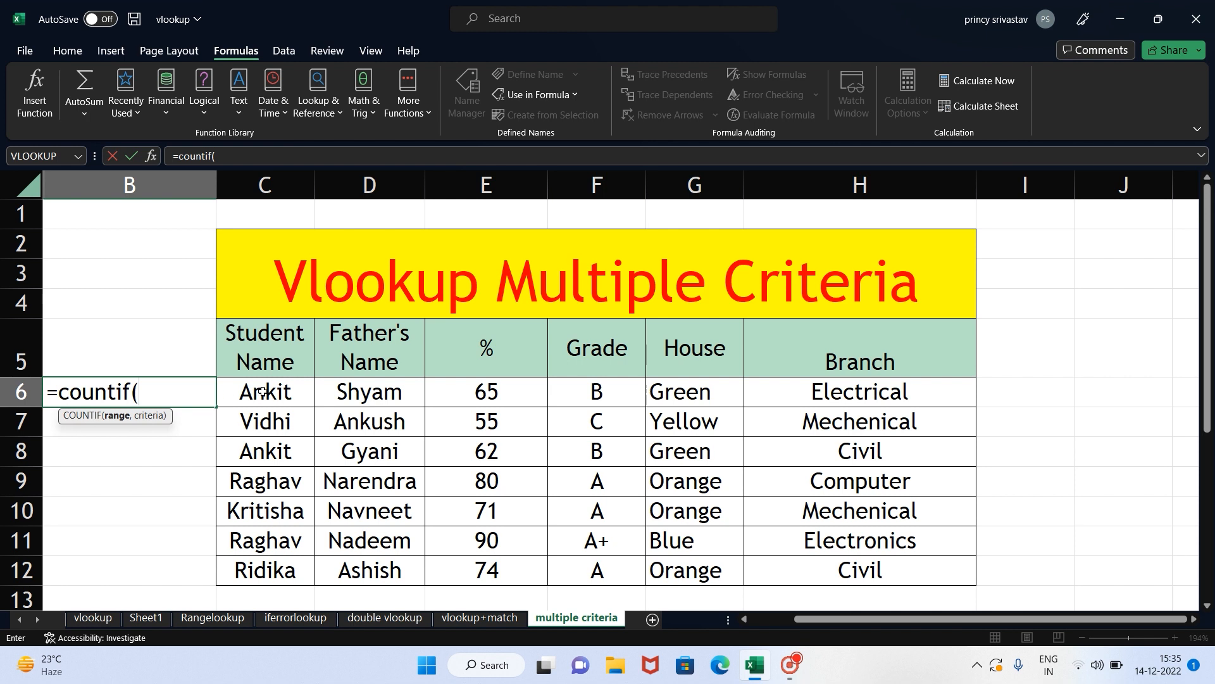
left_click(304, 392)
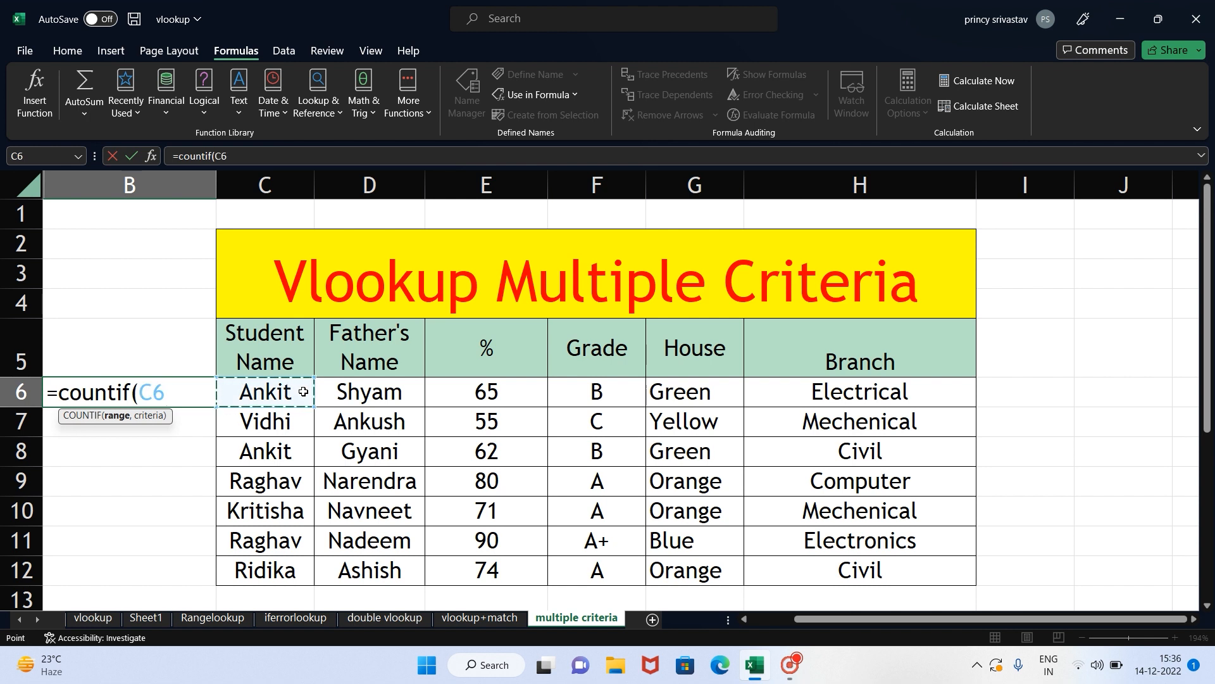
key("F8")
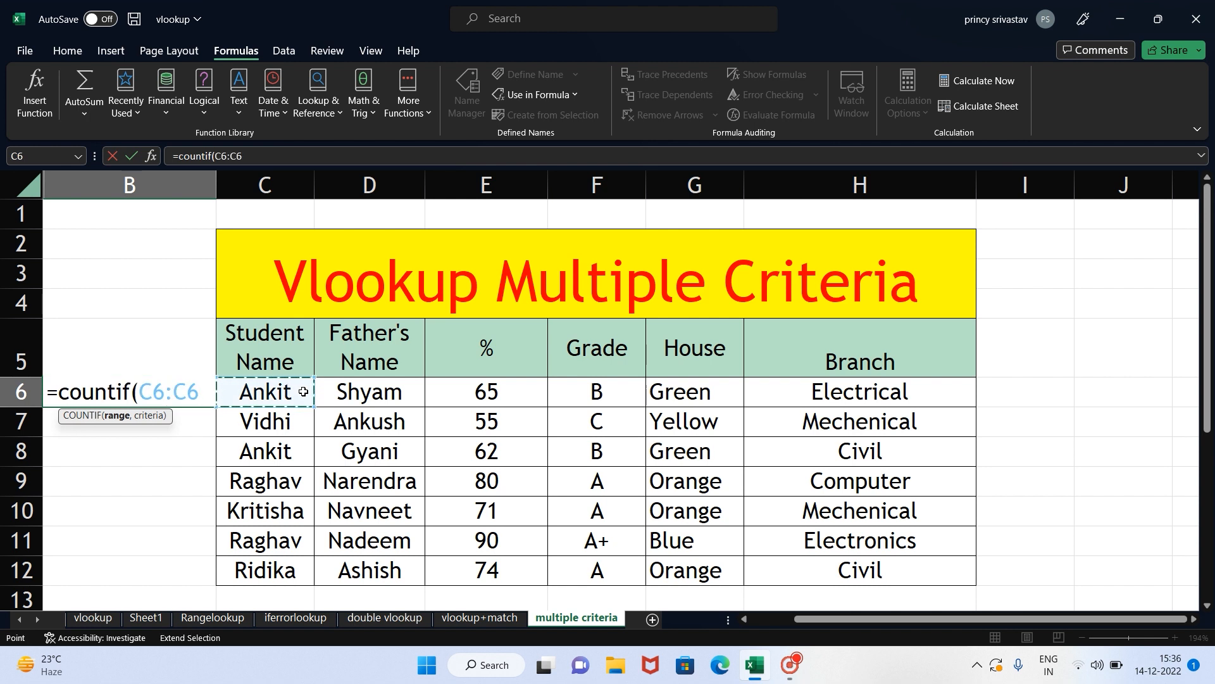
type(",")
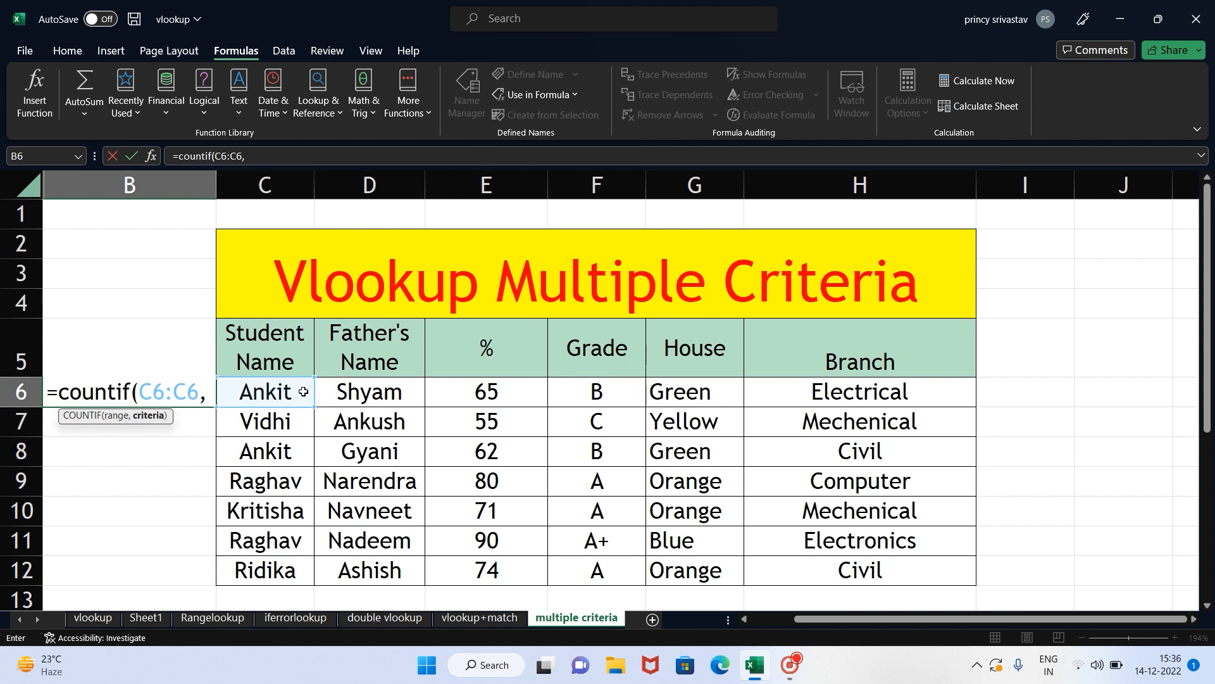
left_click(303, 392)
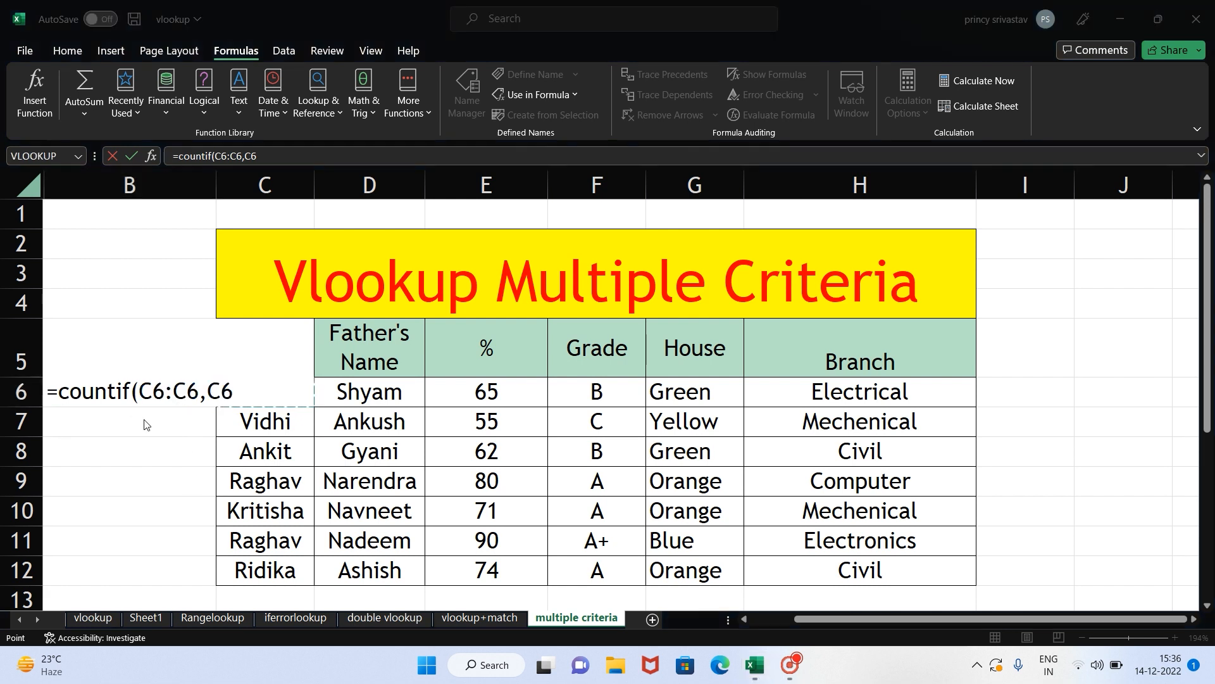
- Make the start of the COUNTIF range in B6 absolute, so the range reads $C$6:C6
left_click(142, 391)
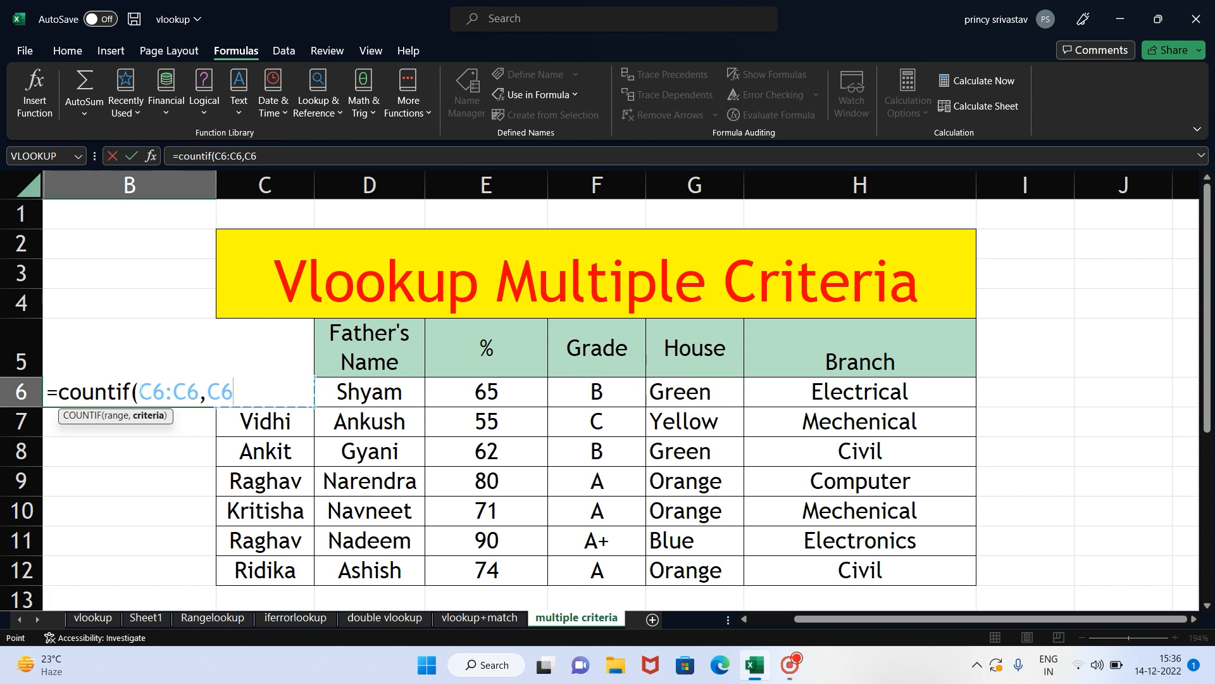
type("$")
key("BackSpace")
left_click(139, 392)
type("$C")
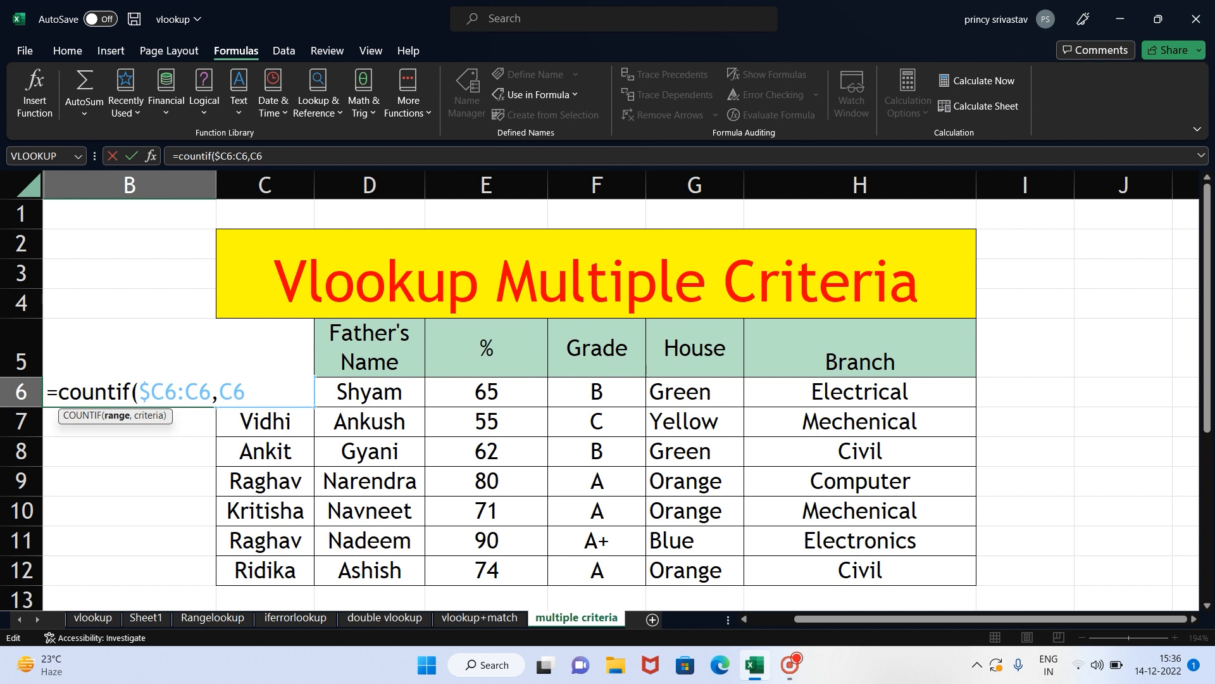
type("$")
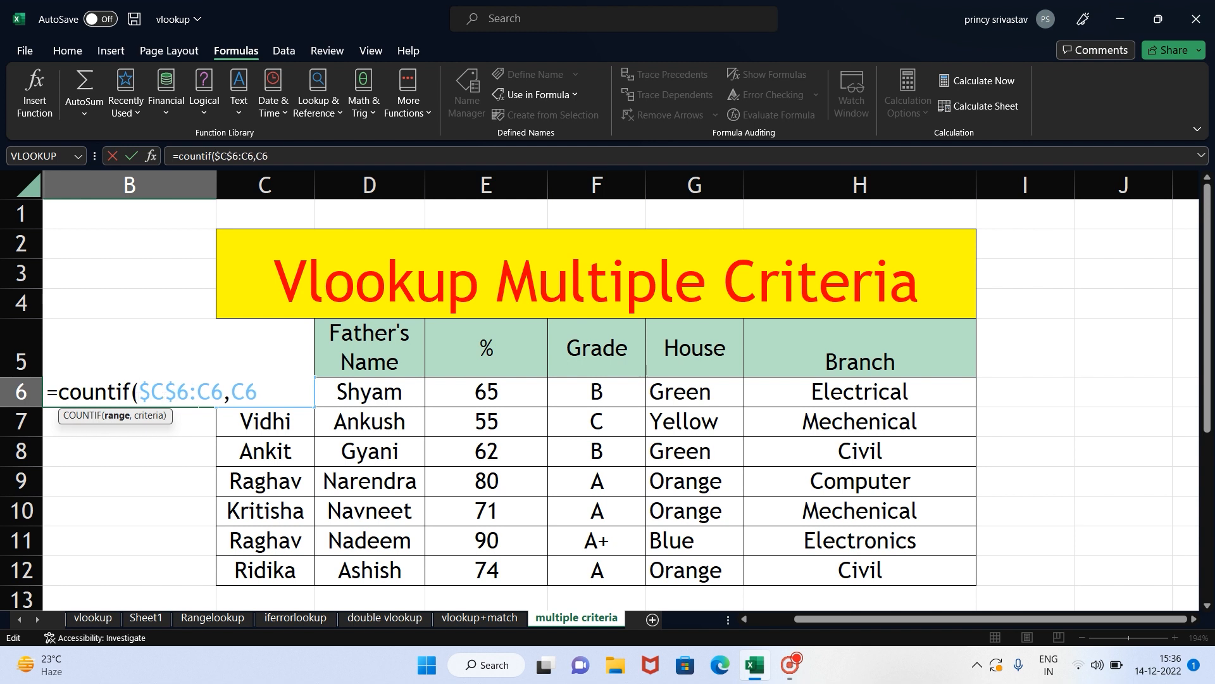
- Complete the B6 formula as =COUNTIF($C$6:C6,C6) and fill it down through B12
left_click(282, 394)
type(")")
key("Return")
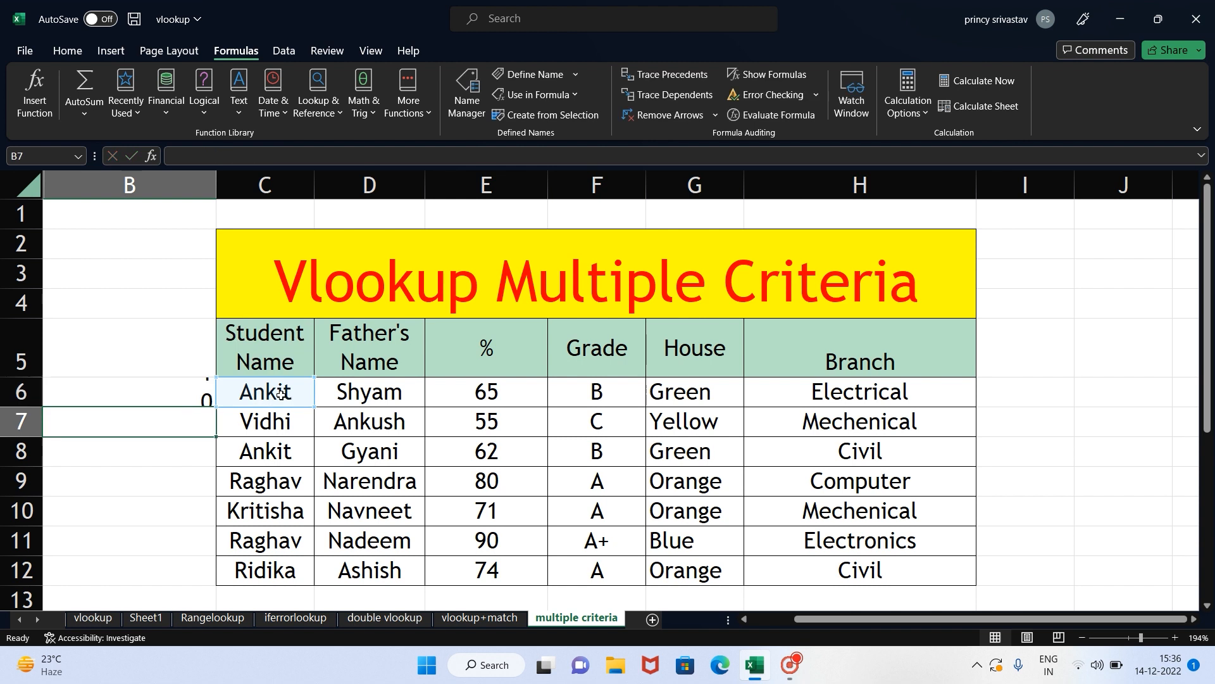
left_click(186, 402)
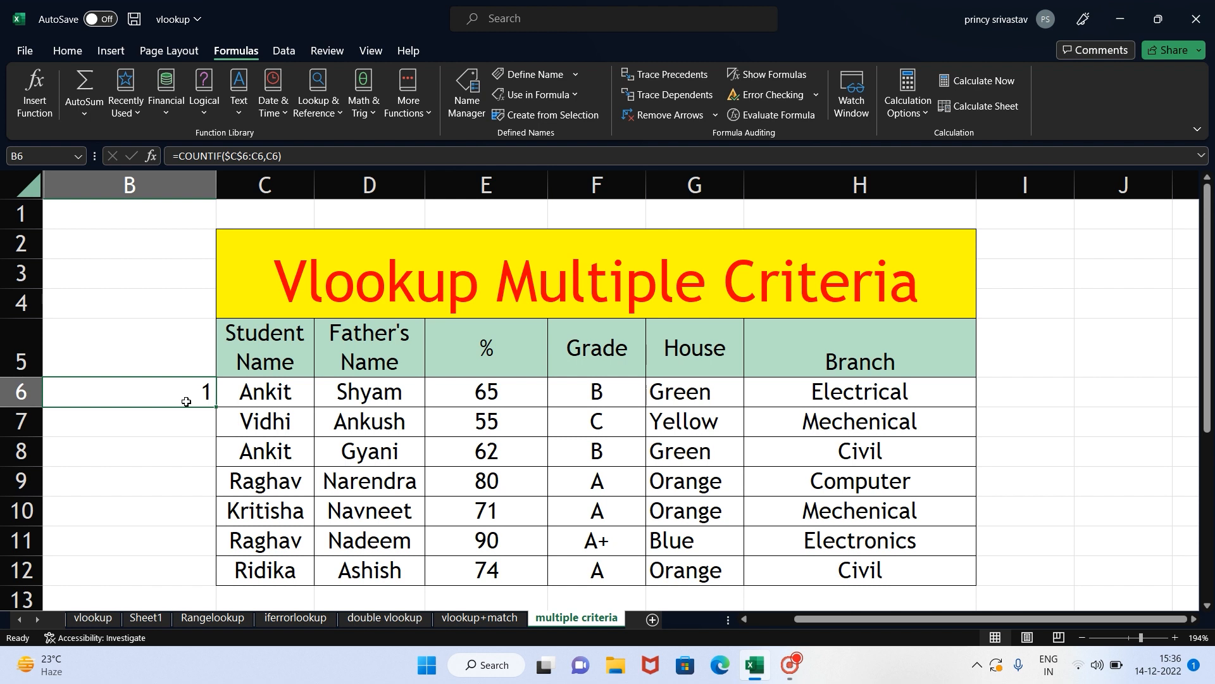
left_click_drag(217, 406, 217, 586)
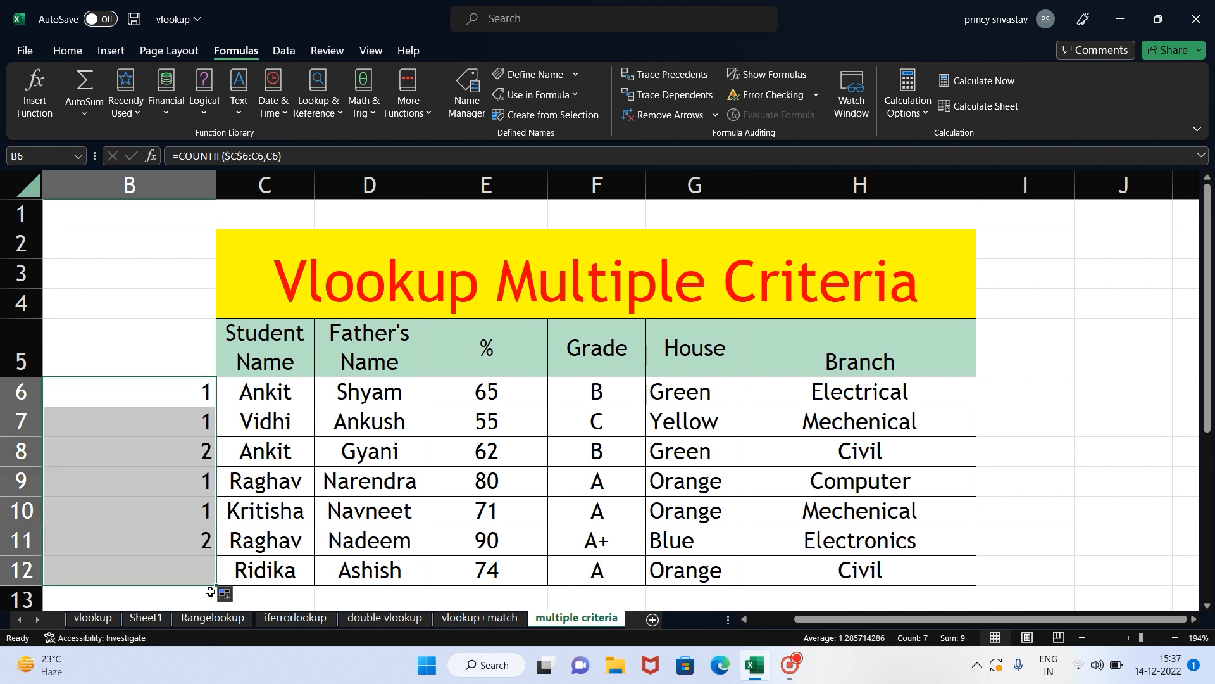
- Inspect the filled COUNTIF formulas in B7 and B8 to see how their ranges and criteria shift
left_click(164, 413)
double_click(166, 417)
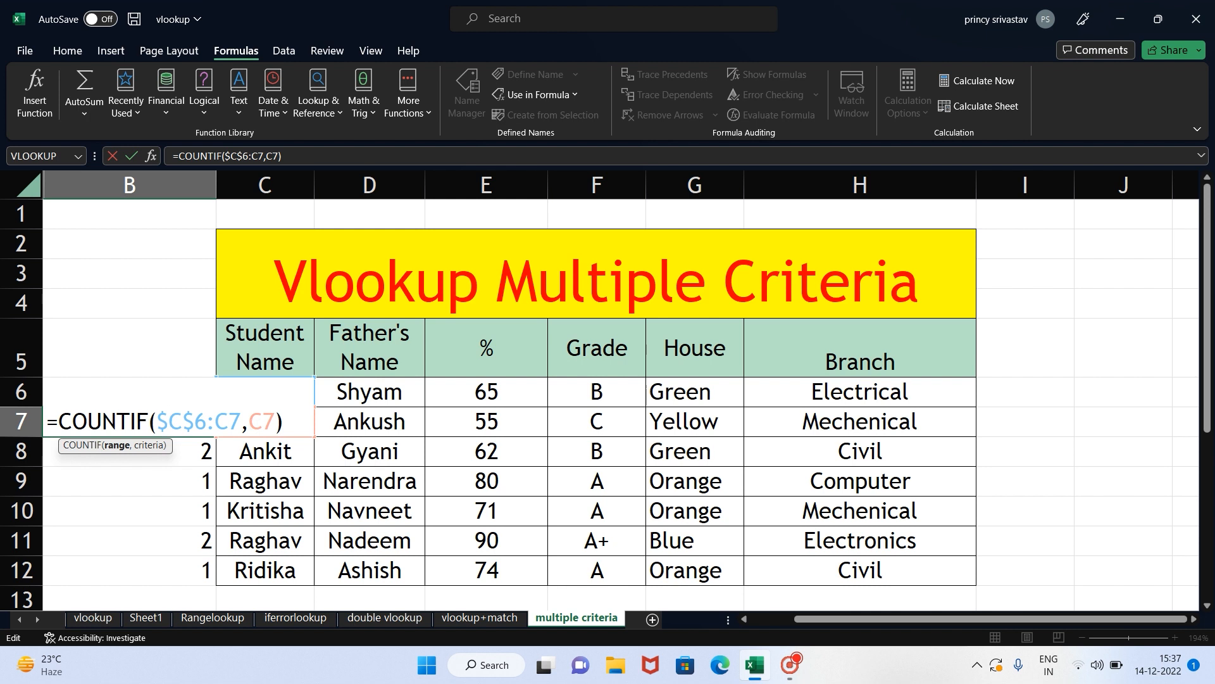
key("Escape")
double_click(206, 448)
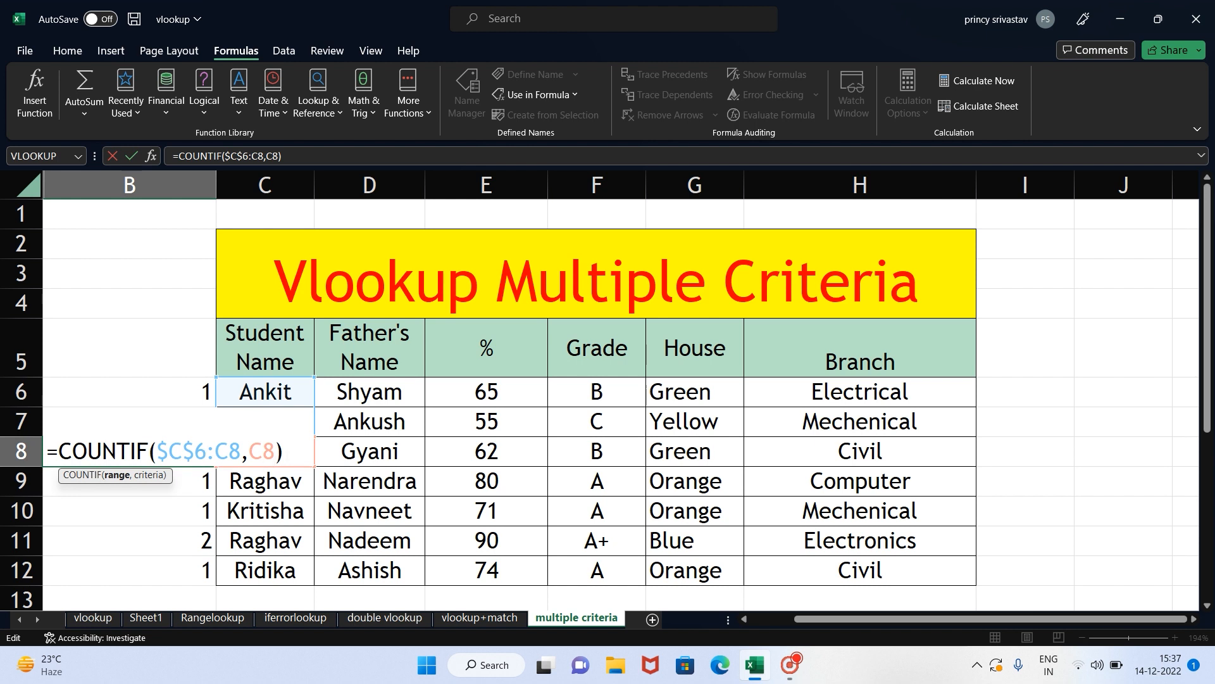
key("Return")
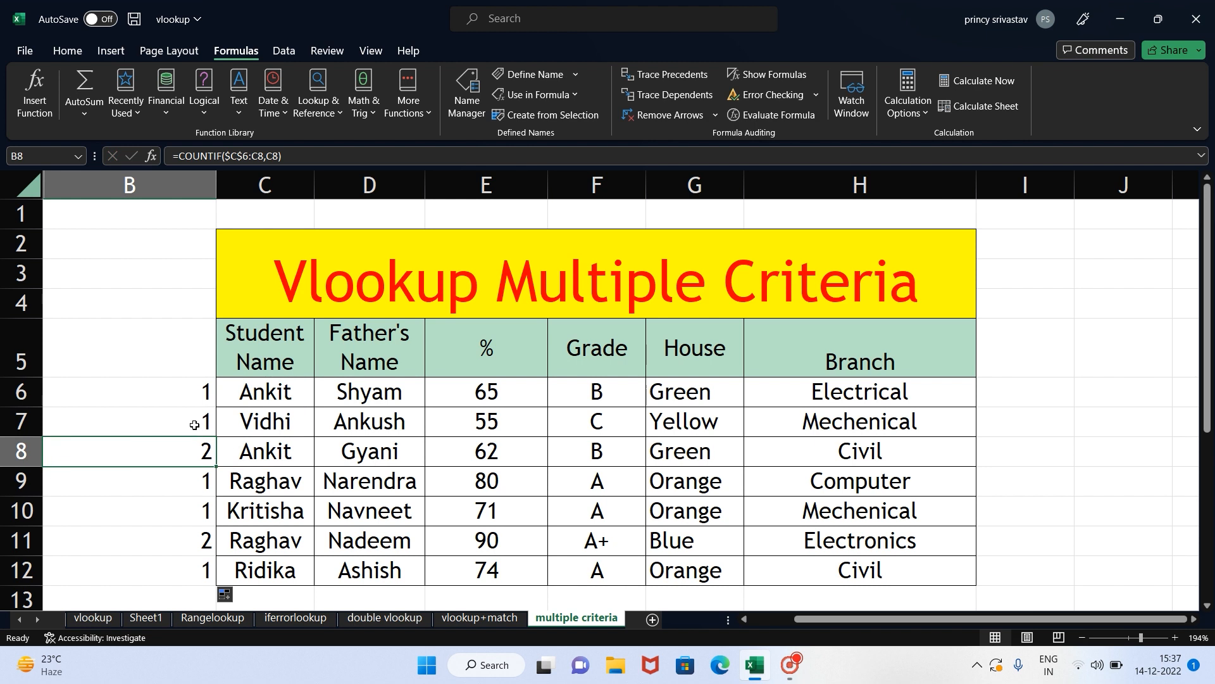
- Prefix the B6 formula with the student name reference so it reads =C6&COUNTIF($C$6:C6,C6)
left_click(186, 392)
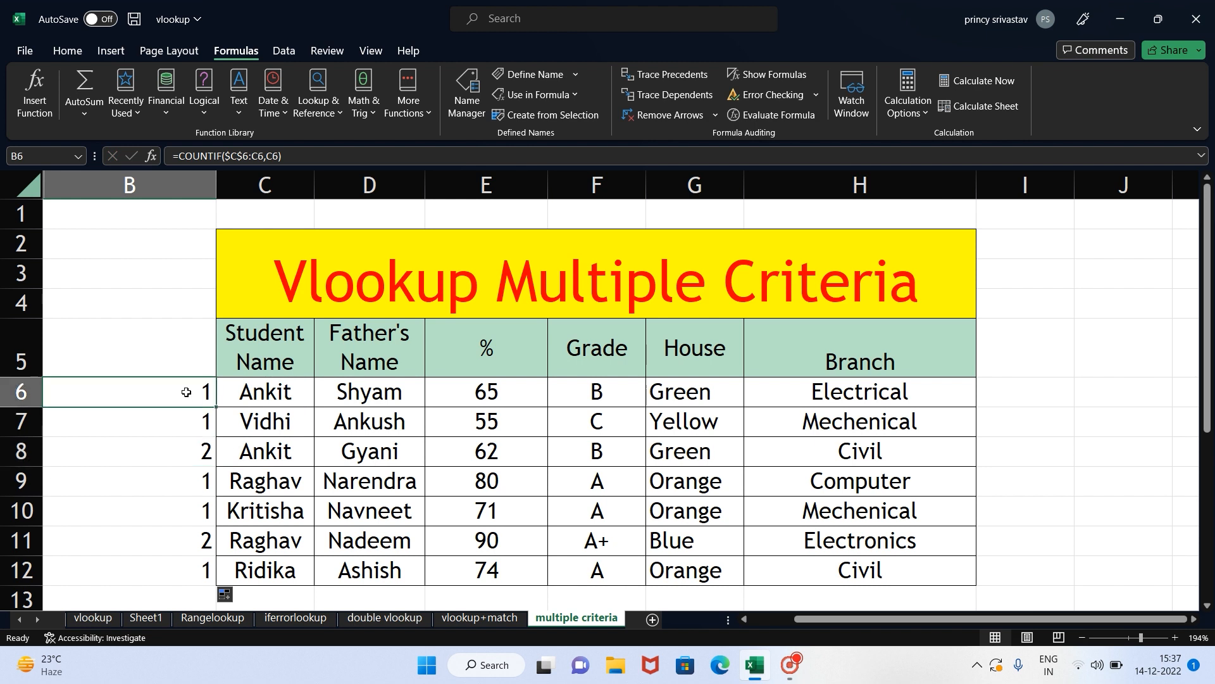
double_click(186, 392)
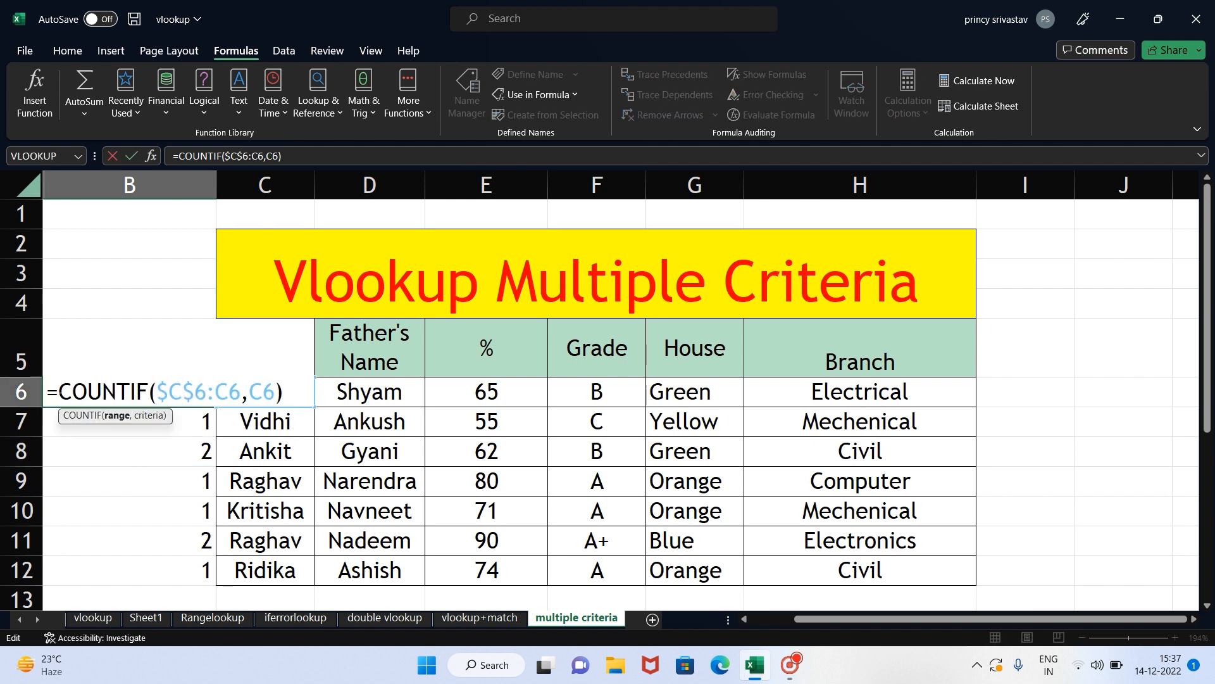
left_click(59, 392)
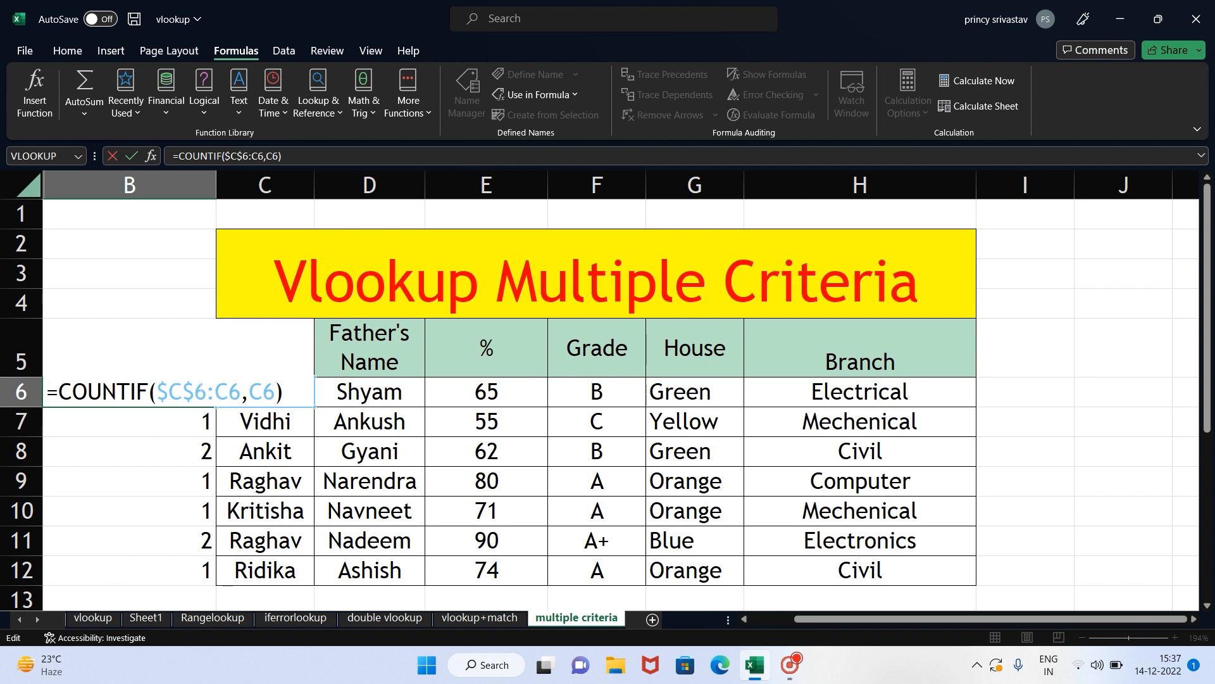
type("c")
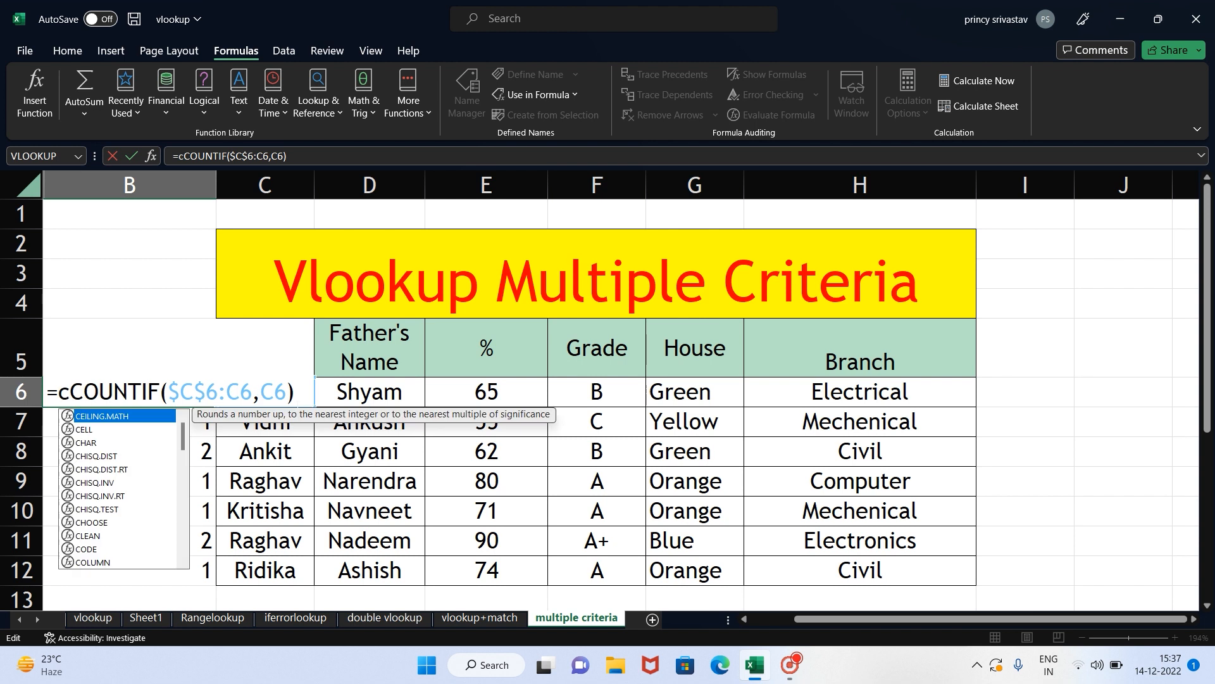
type("6")
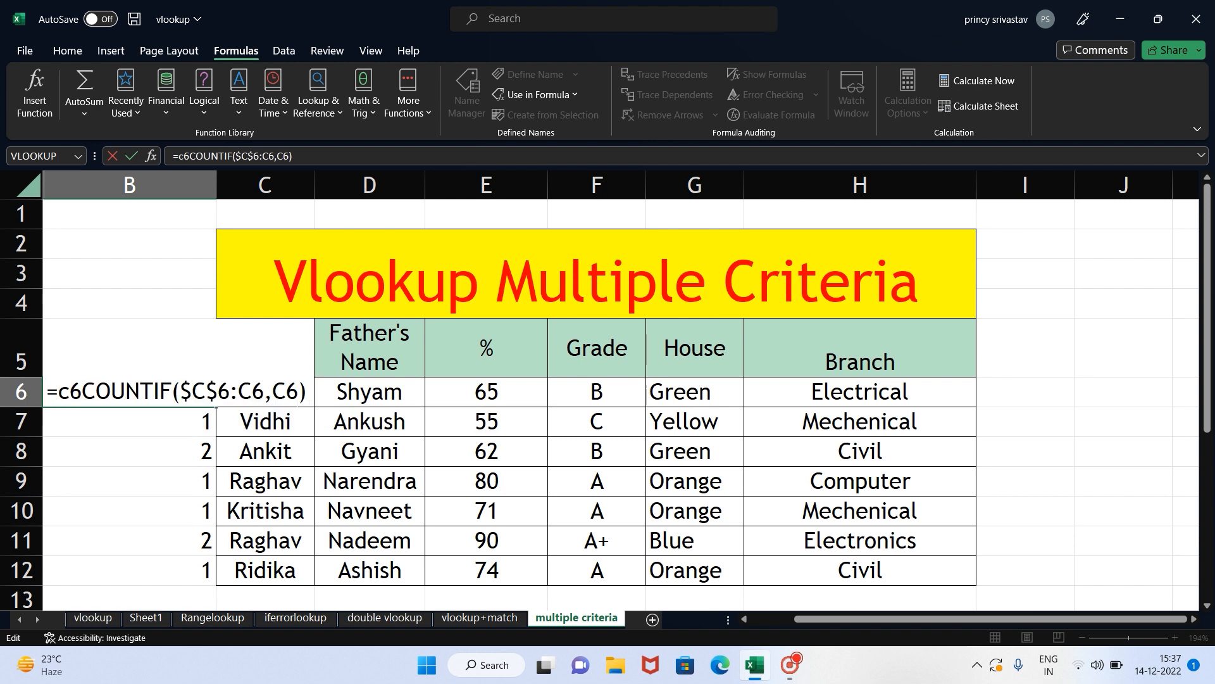
type("&")
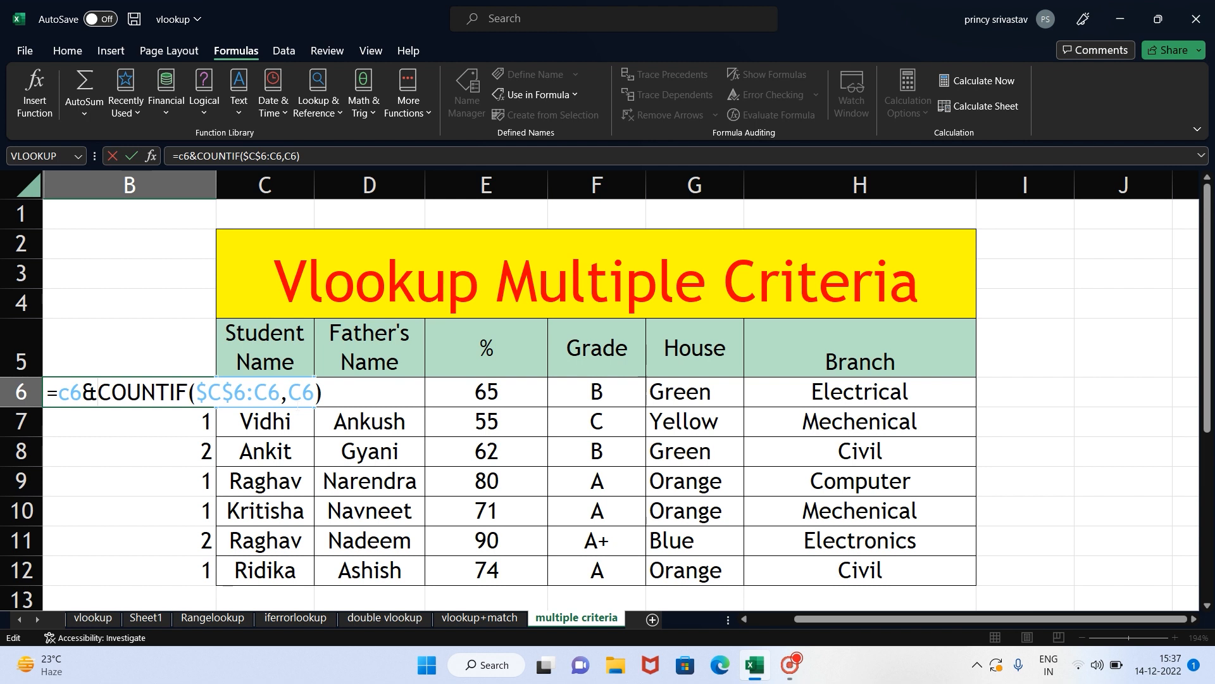
key("Return")
- Fill the combined name-and-occurrence formula from B6 down through B12
left_click(191, 398)
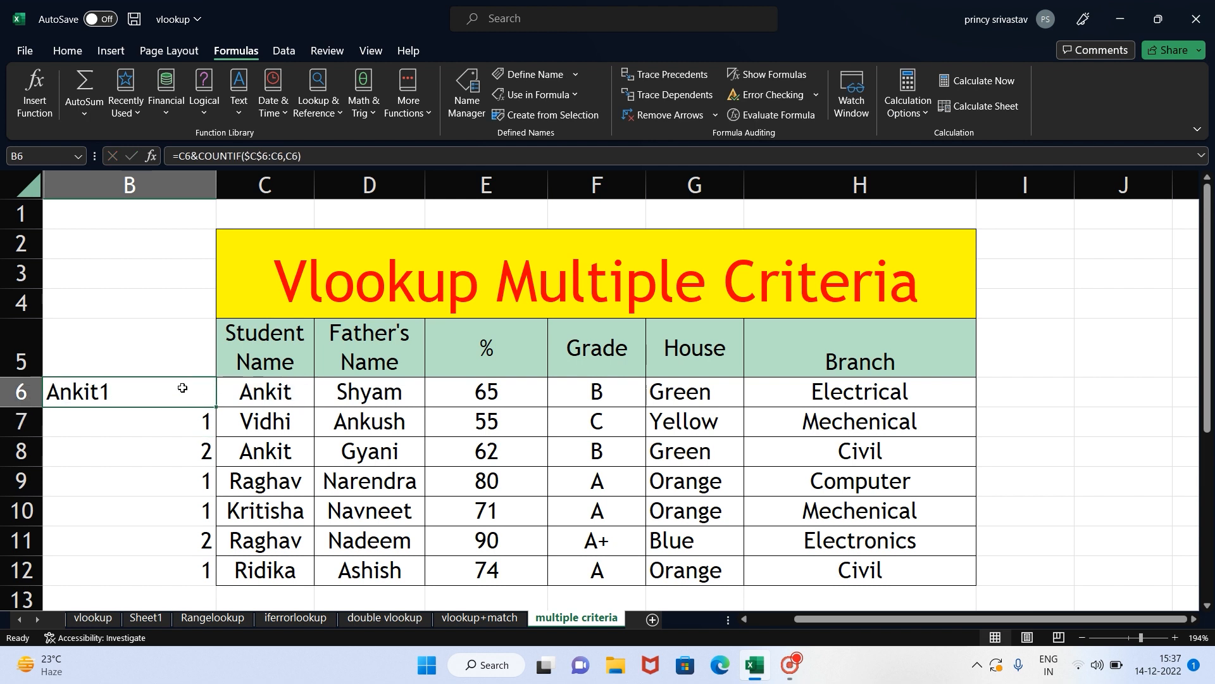
left_click_drag(216, 406, 201, 595)
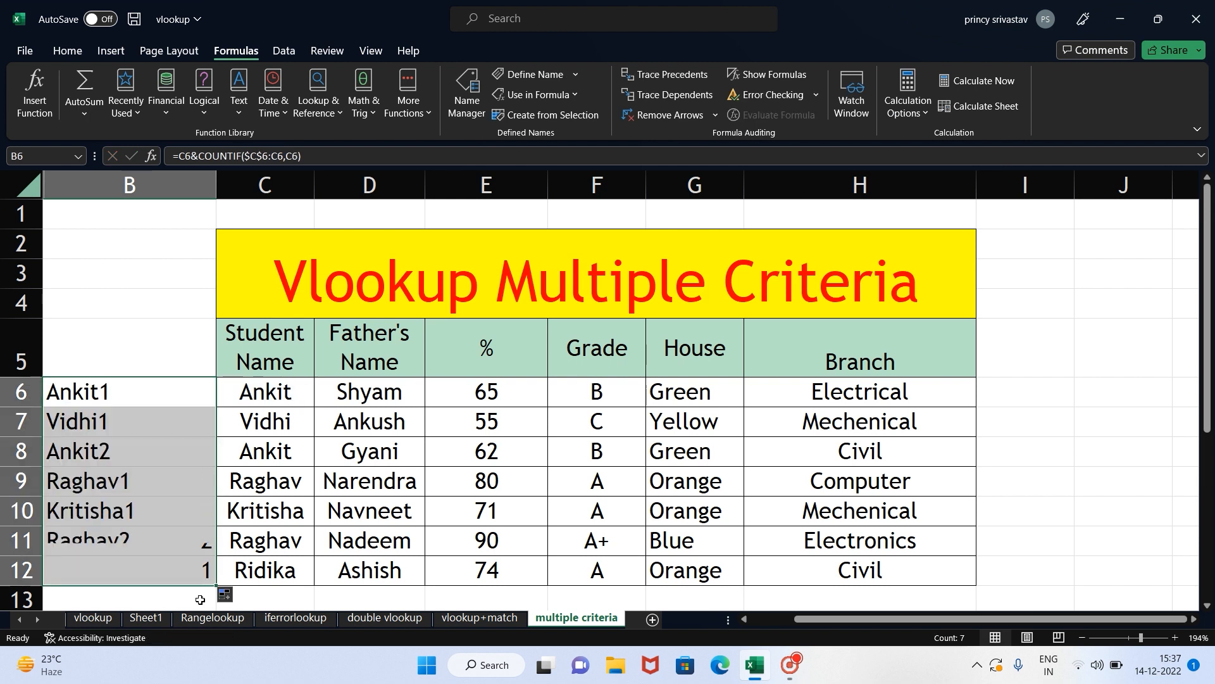
left_click_drag(169, 398, 124, 582)
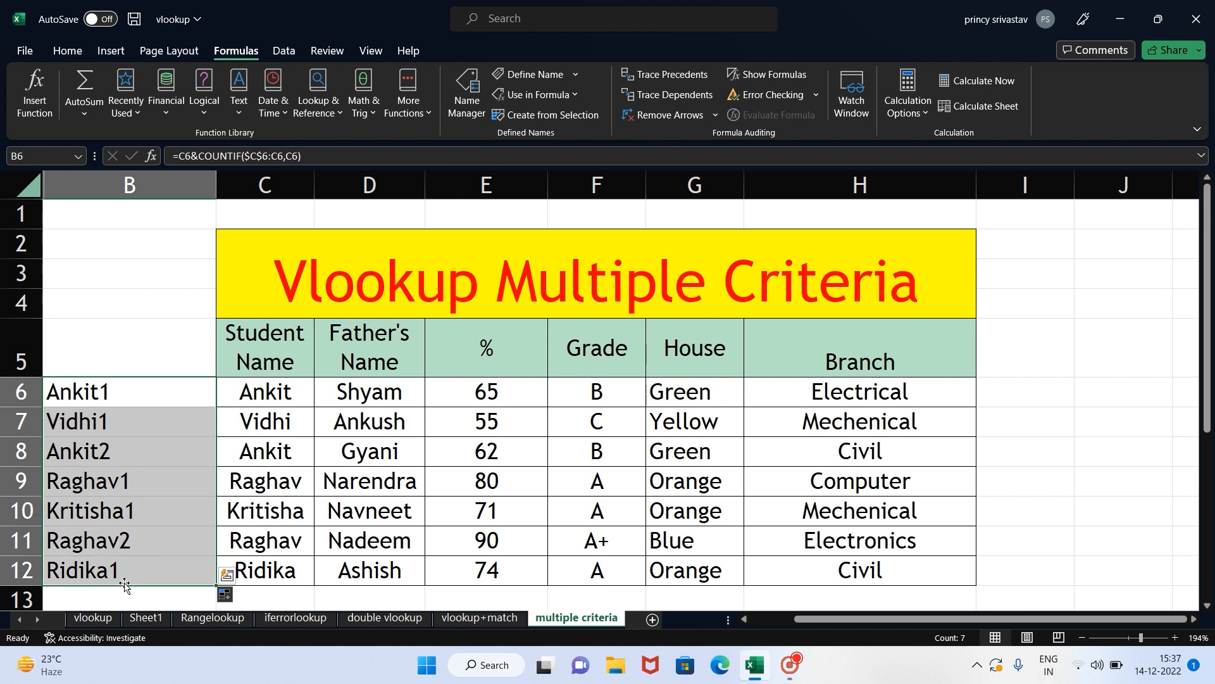
- Examine the filled key formulas in column B, from B6 down to B11, and compare the numbering of repeated student names
left_click(131, 400)
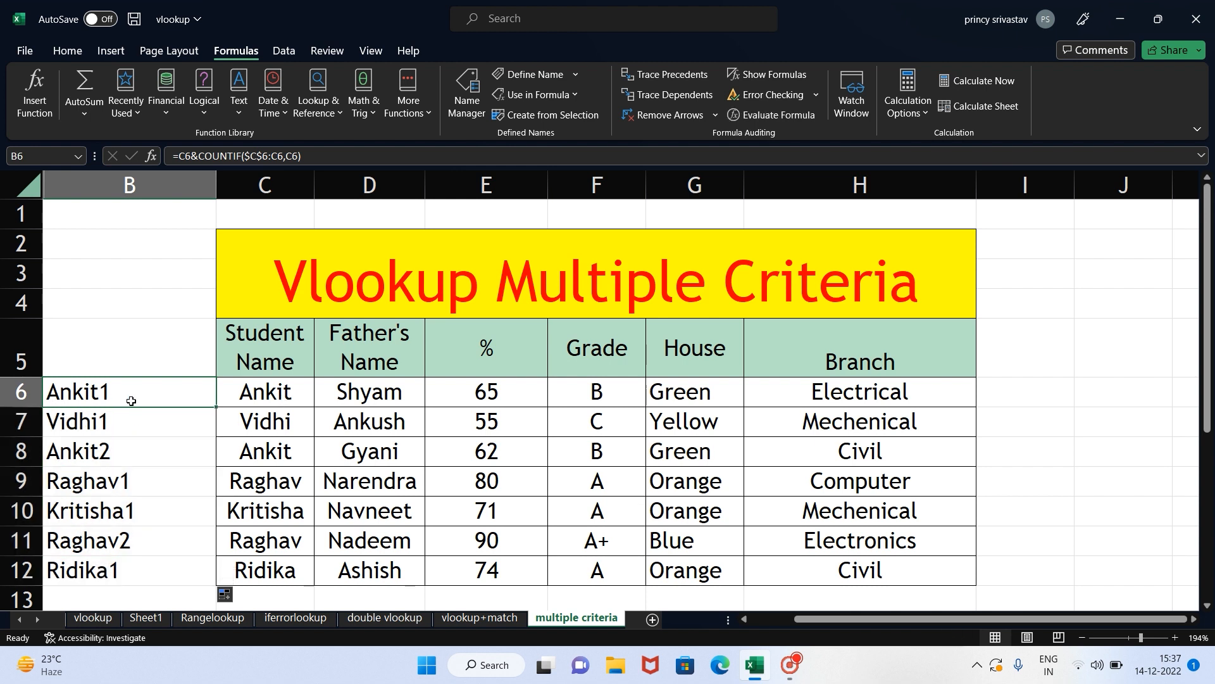
key("Down")
key("Down")
key("Down")
key("Down")
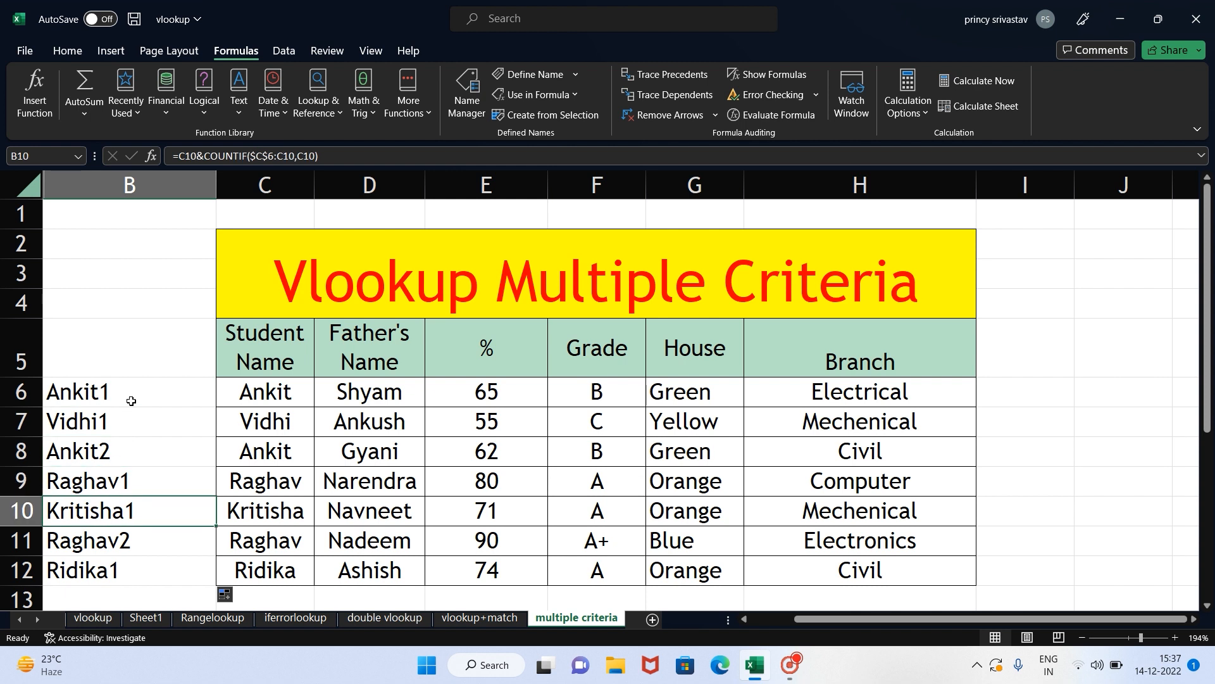
key("Up")
key("Down")
key("Down")
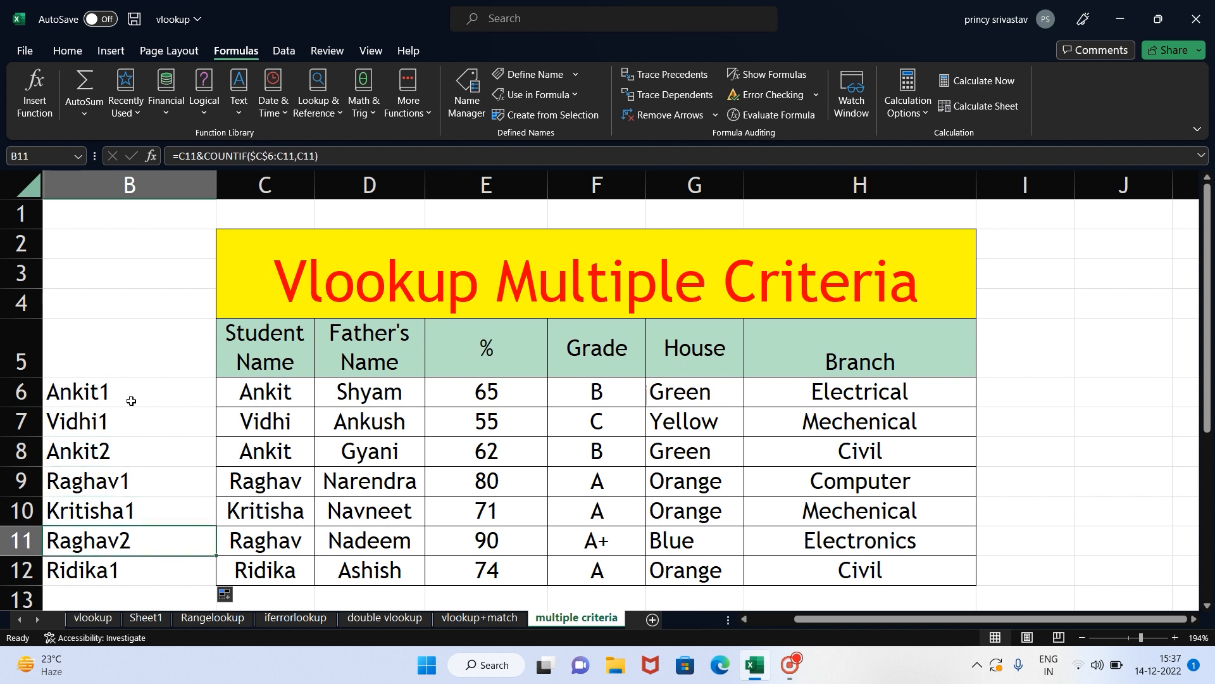
key("Up")
key("Up")
key("Up")
key("Up")
key("Up")
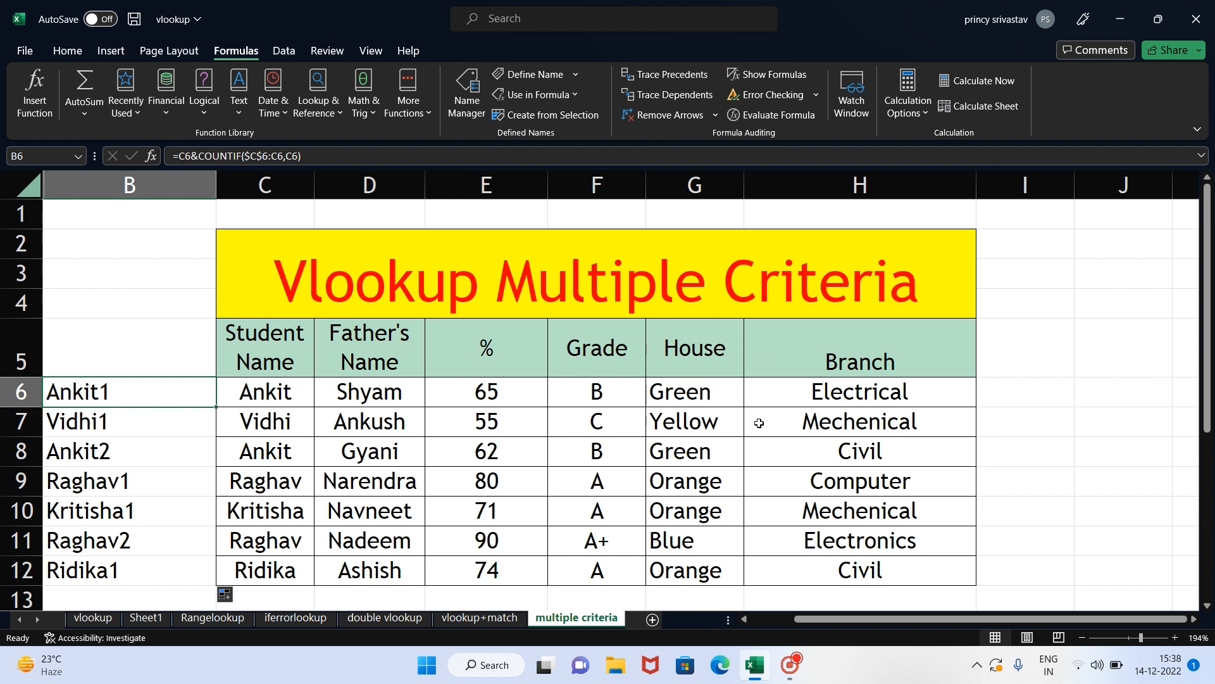
- Start a VLOOKUP formula in G15, under the second Student Name header, with C15 as the lookup value
left_click_drag(1210, 306, 1211, 401)
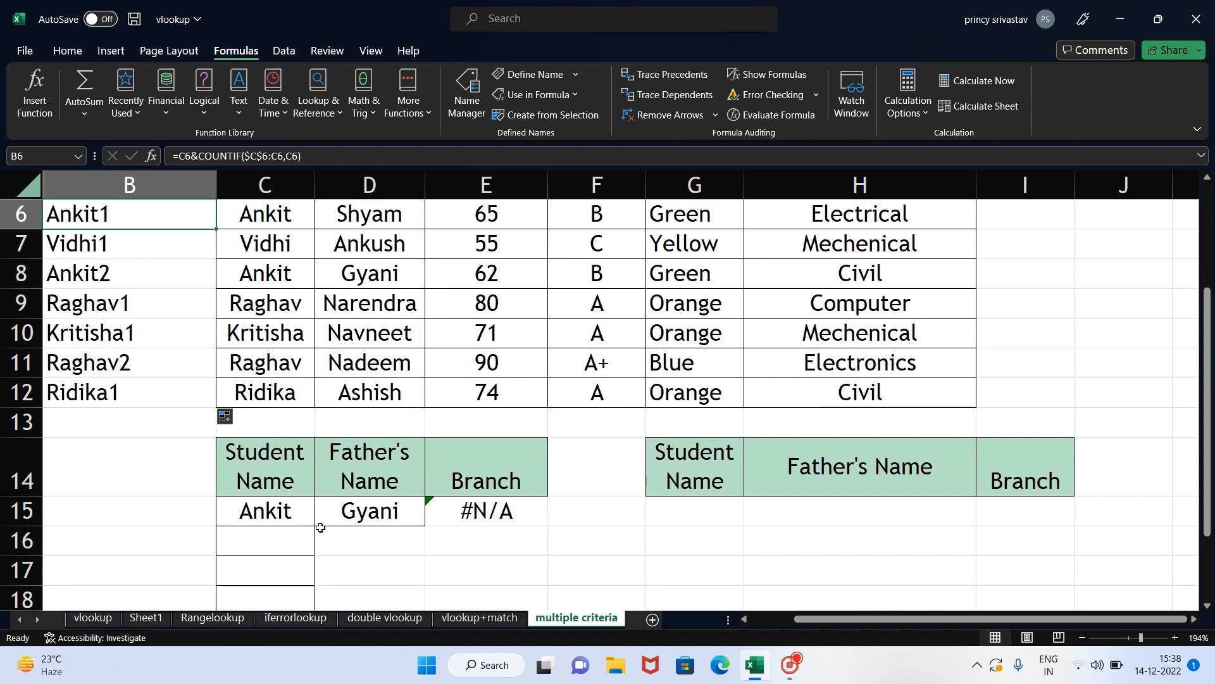
left_click(266, 504)
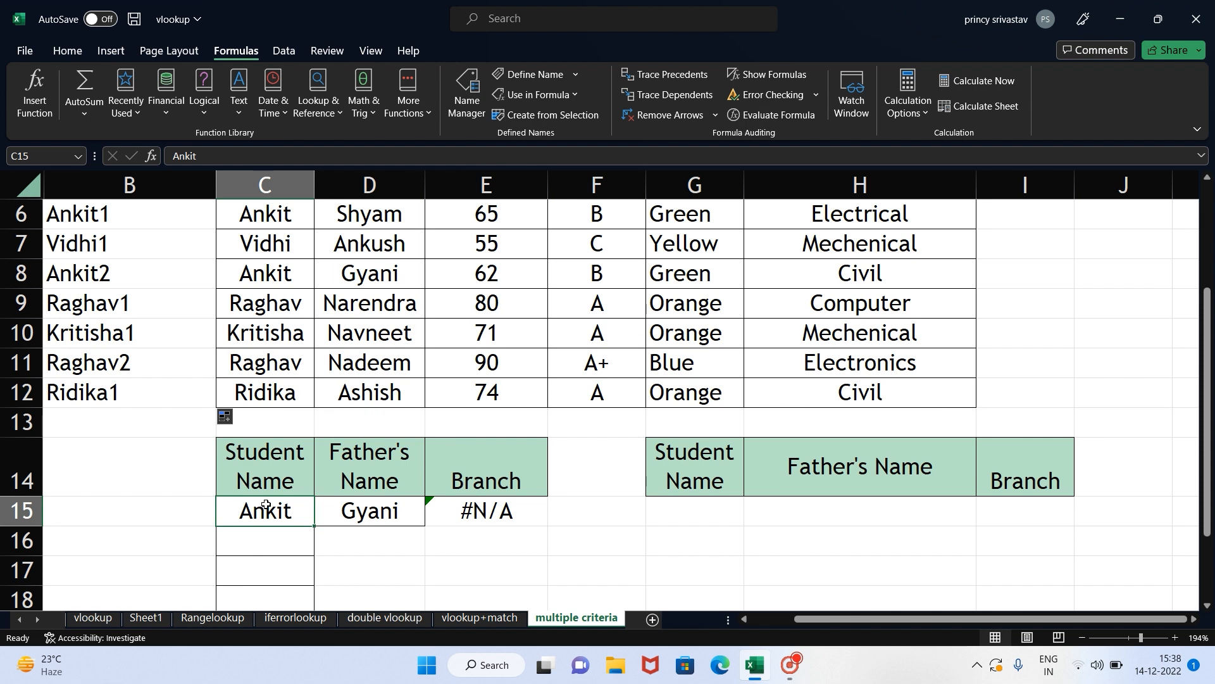
left_click(698, 502)
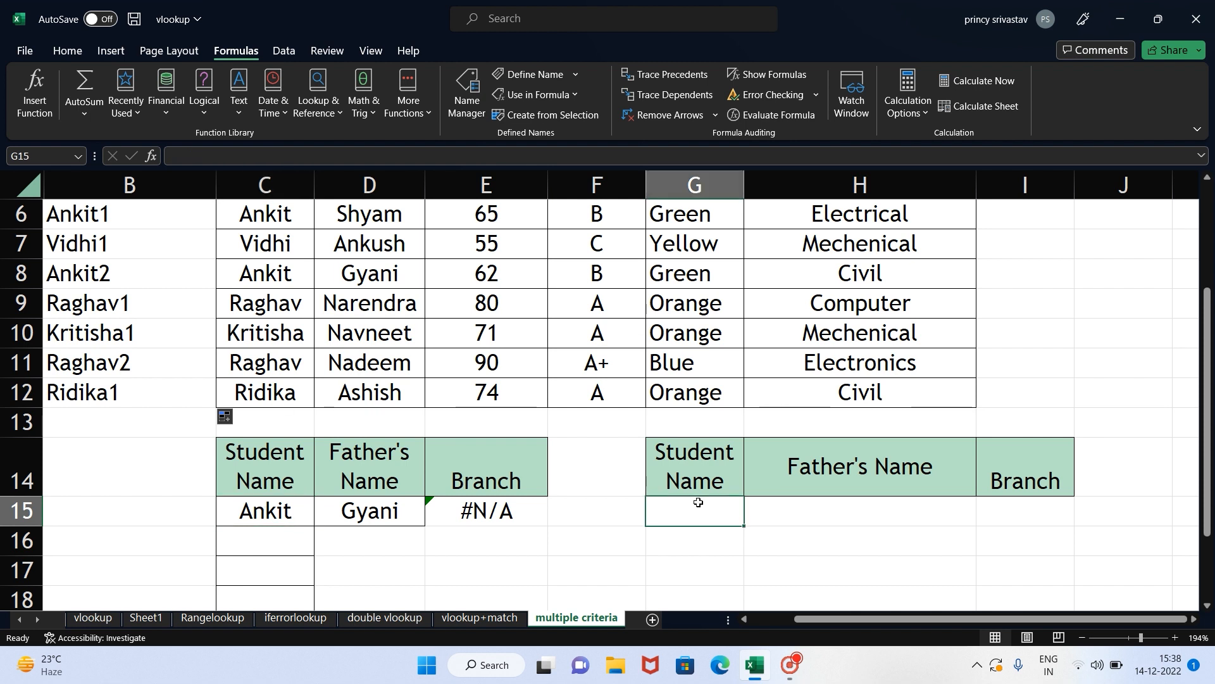
type("=")
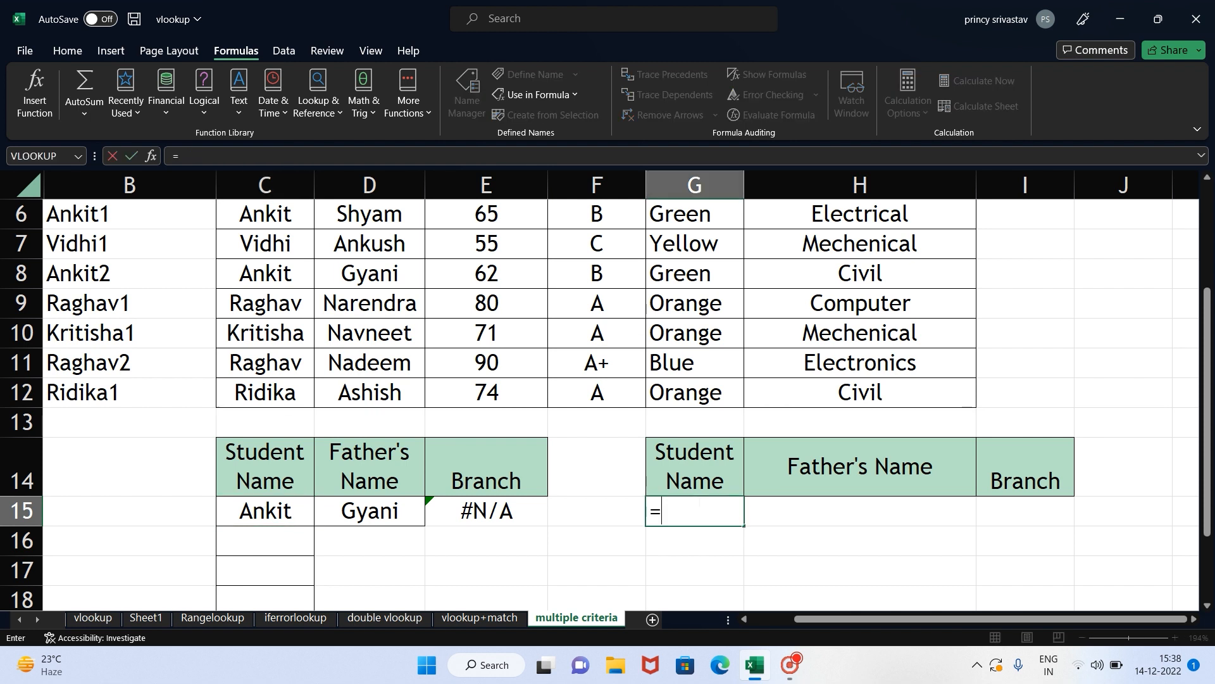
type("vloo")
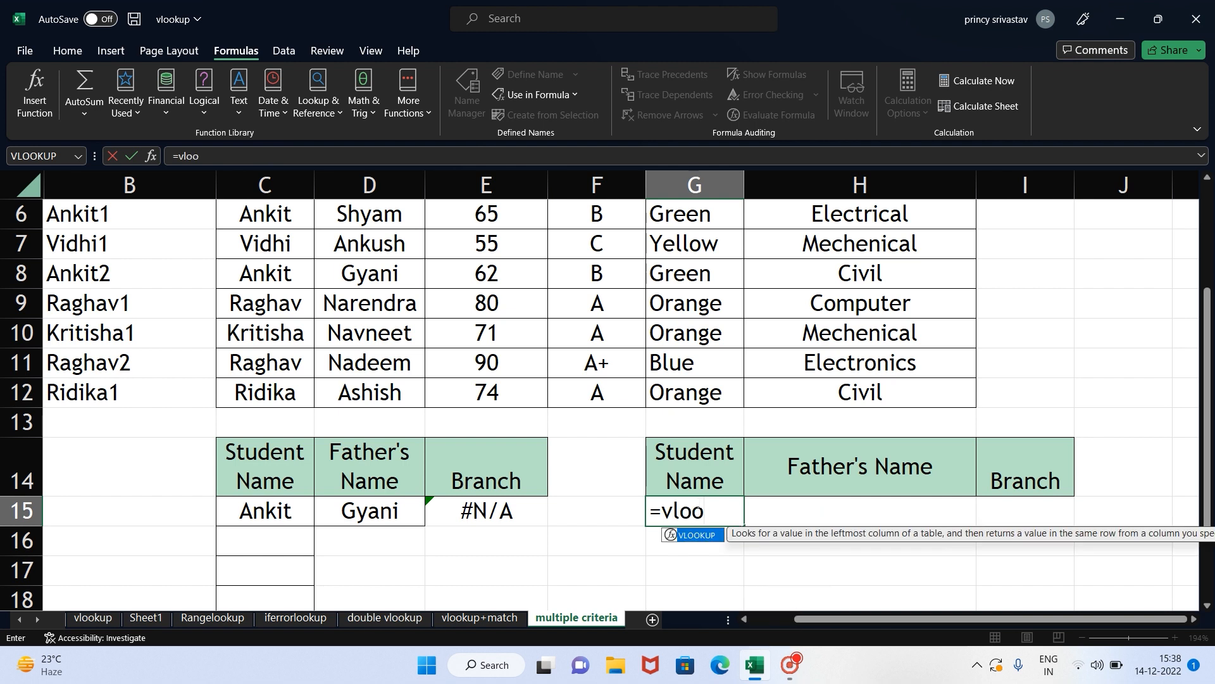
type("kup(")
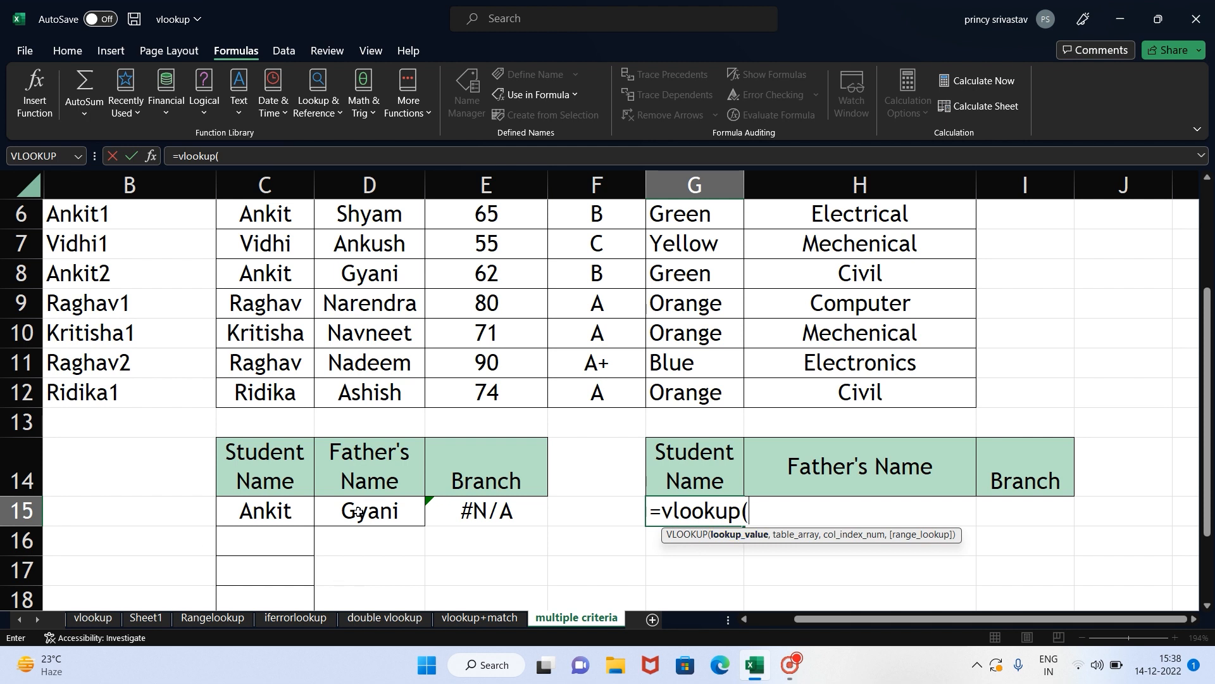
left_click(273, 514)
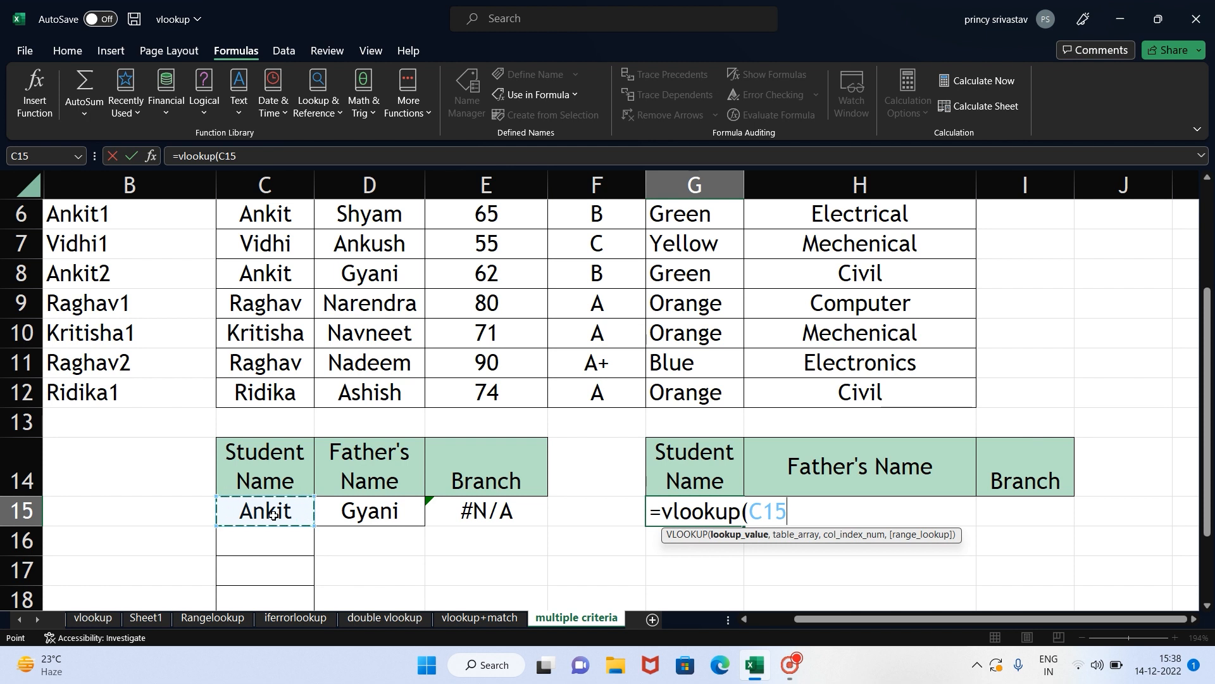
- Append &row()-14 to the C15 lookup value in the G15 formula and complete that argument
type("&")
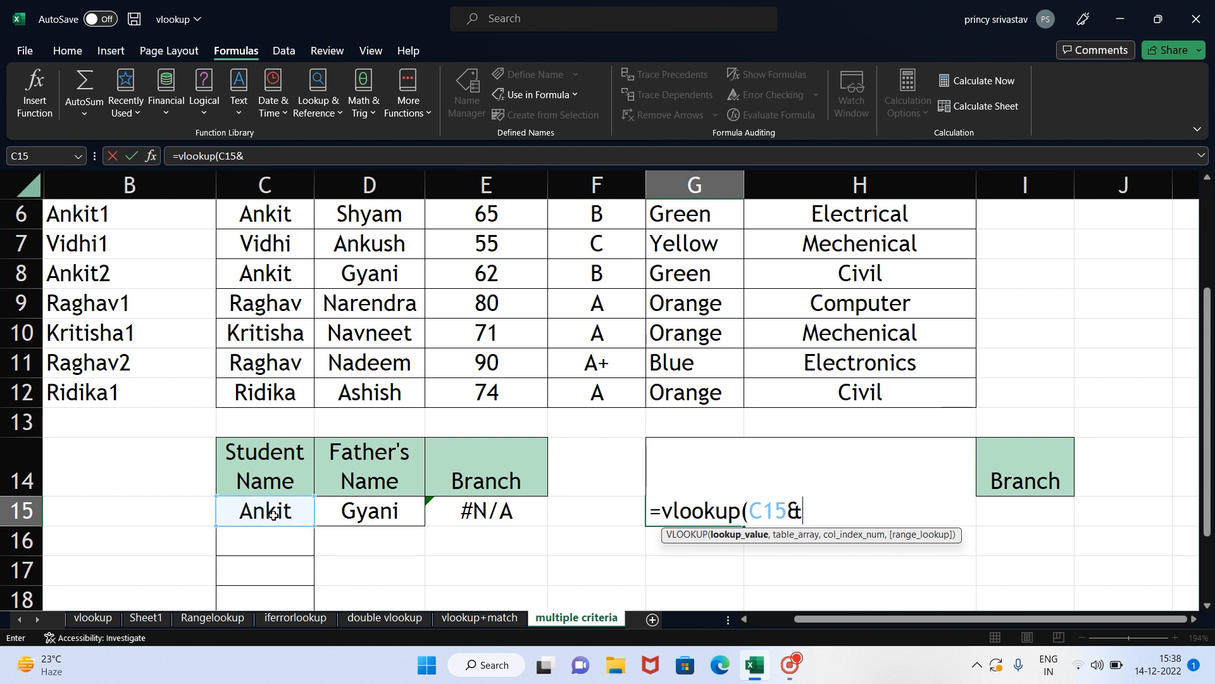
type("ro")
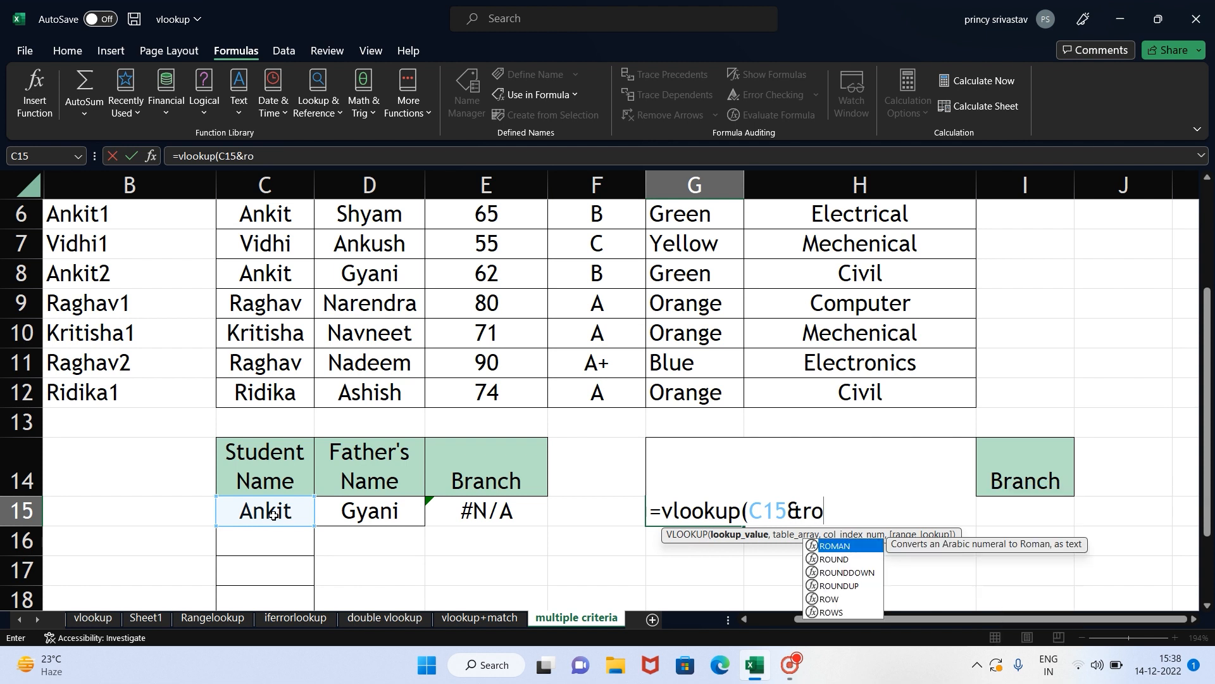
type("w")
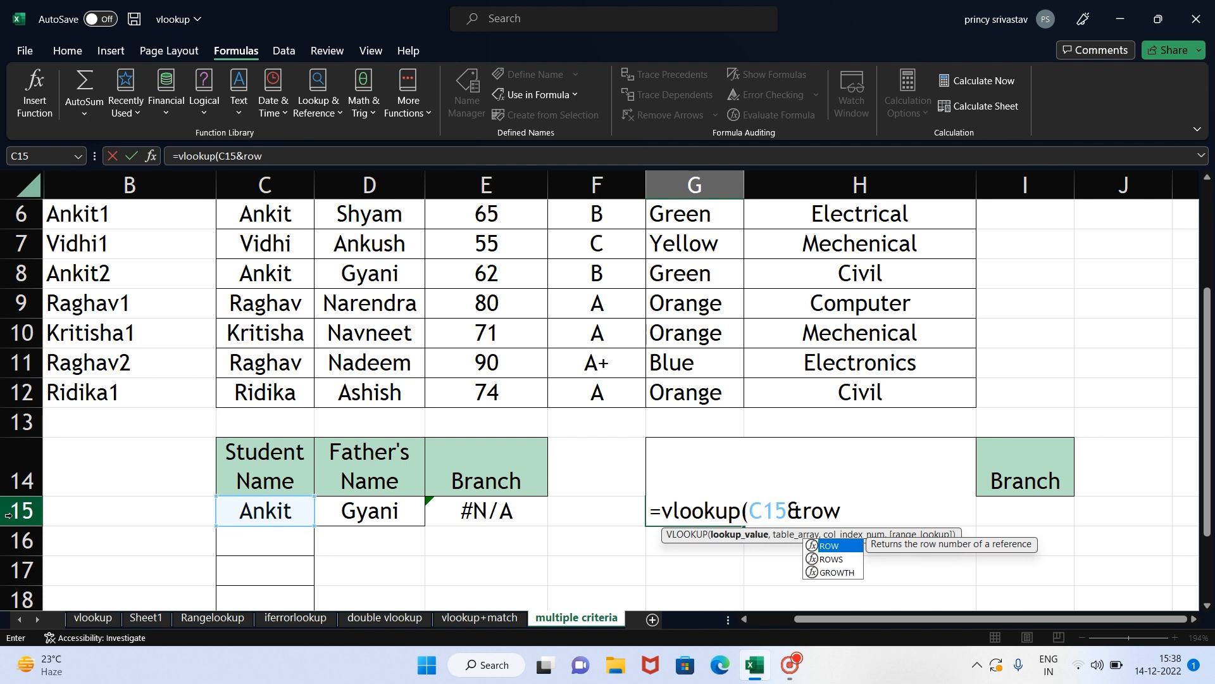
type("()")
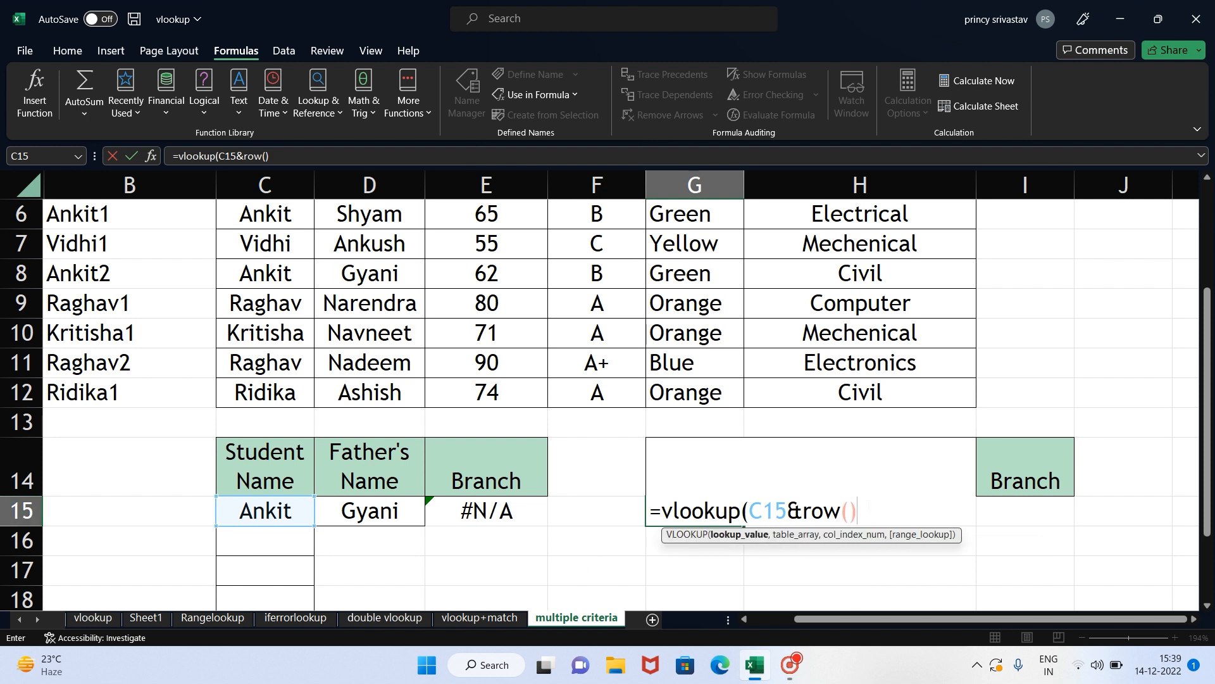
left_click_drag(848, 511, 802, 509)
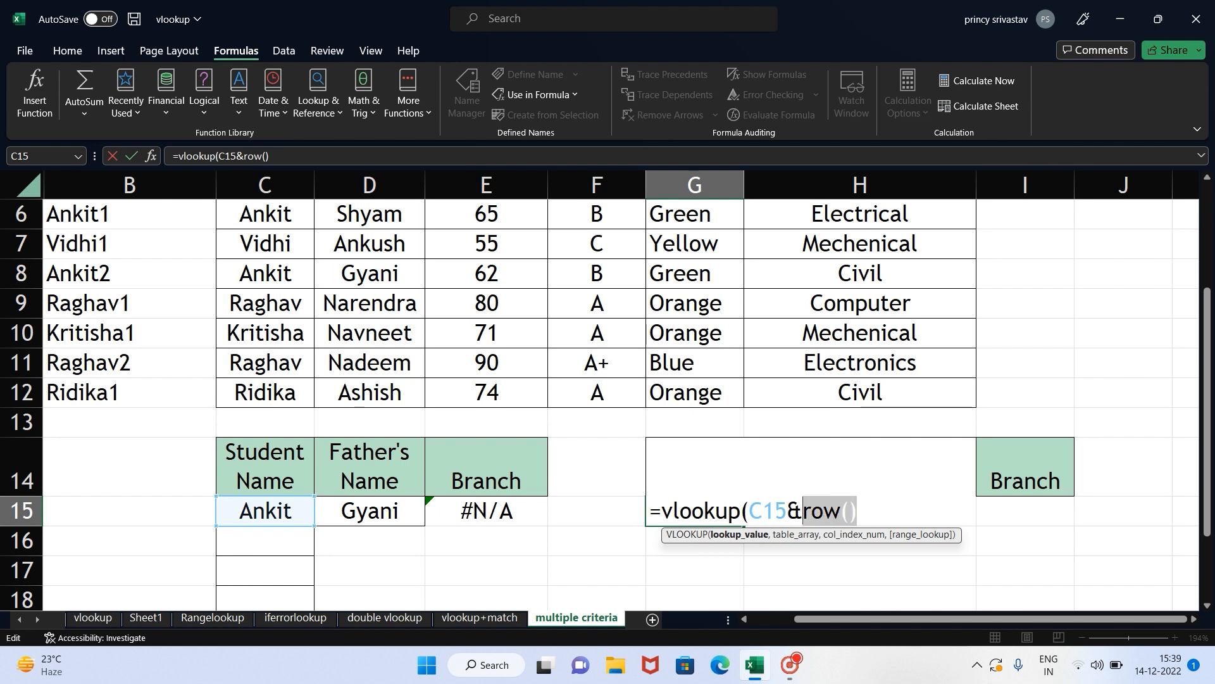
left_click(872, 513)
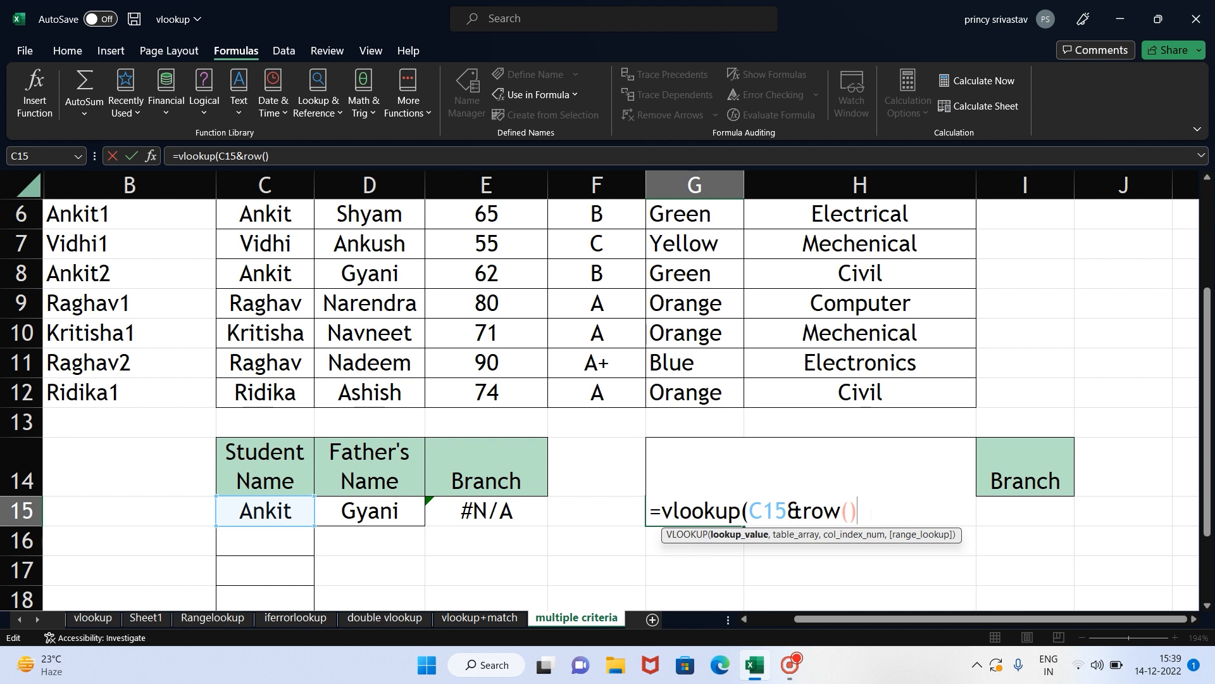
type("-14")
type(",")
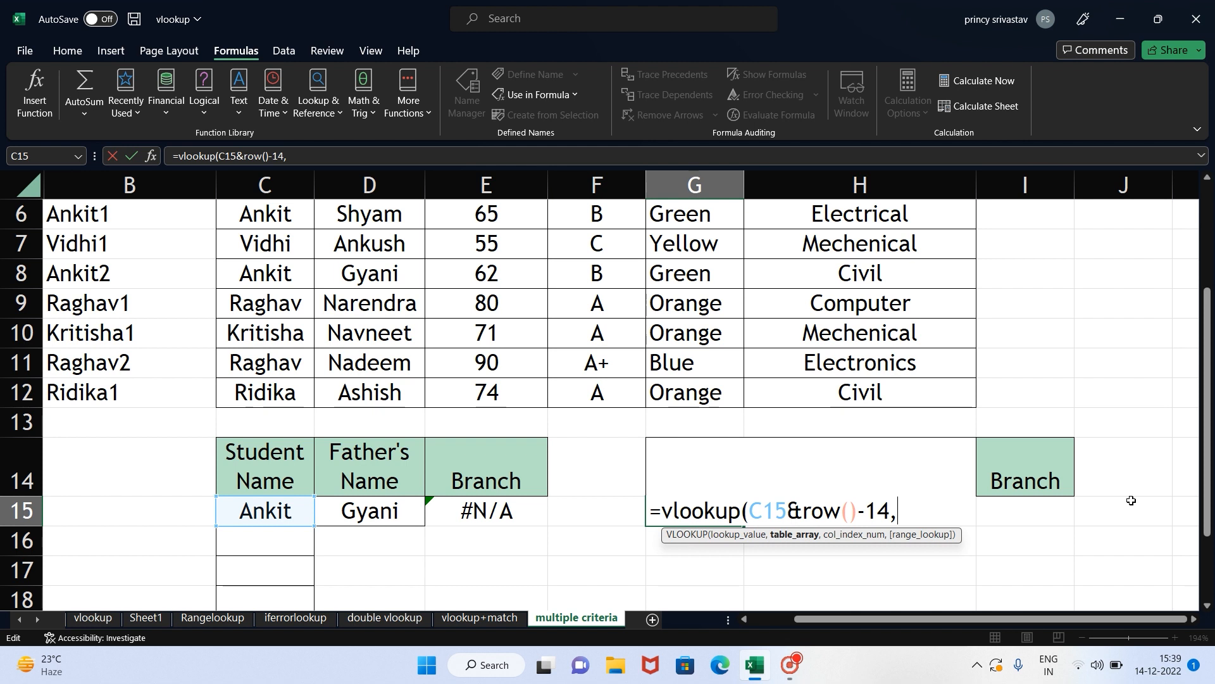
left_click_drag(1208, 472, 1207, 387)
left_click_drag(86, 300, 766, 545)
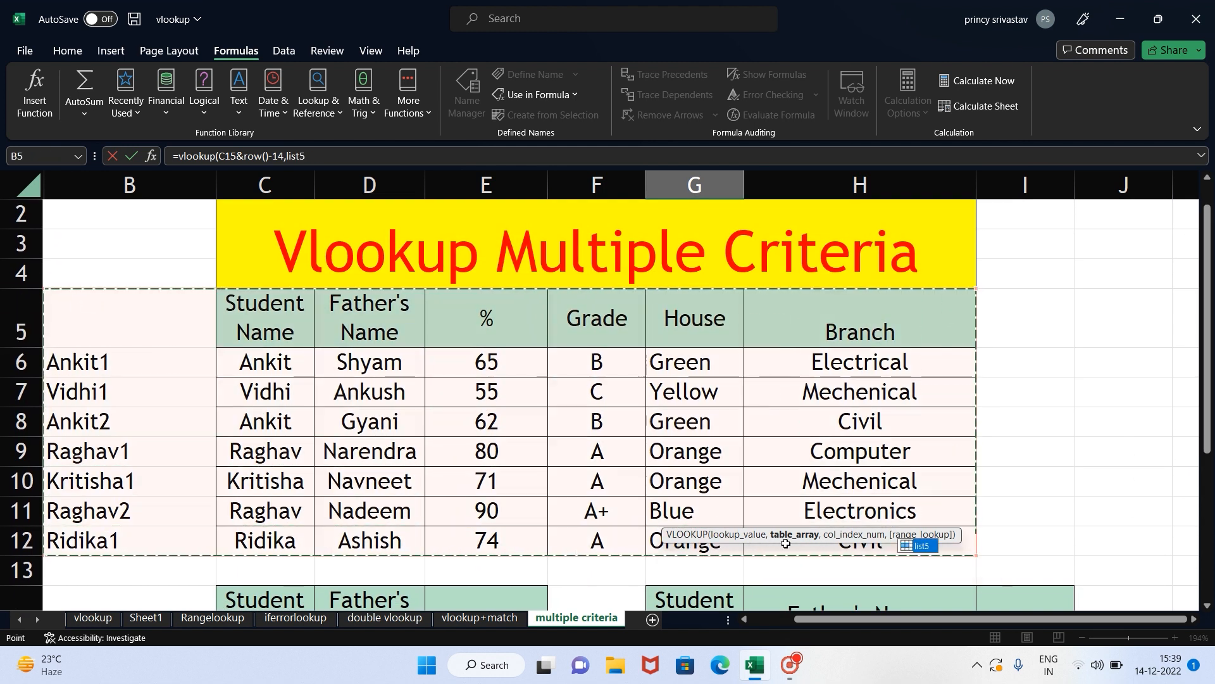
left_click_drag(1208, 269, 1208, 376)
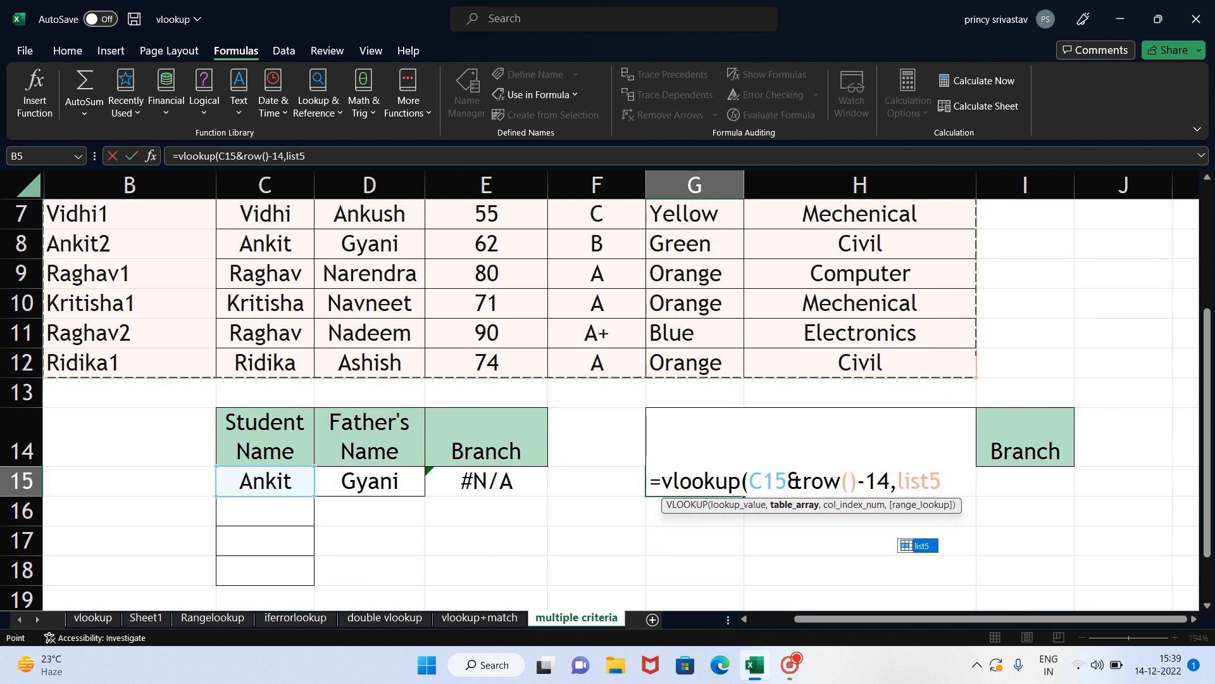
key("BackSpace")
key("BackSpace")
key("BackSpace")
key("BackSpace")
key("BackSpace")
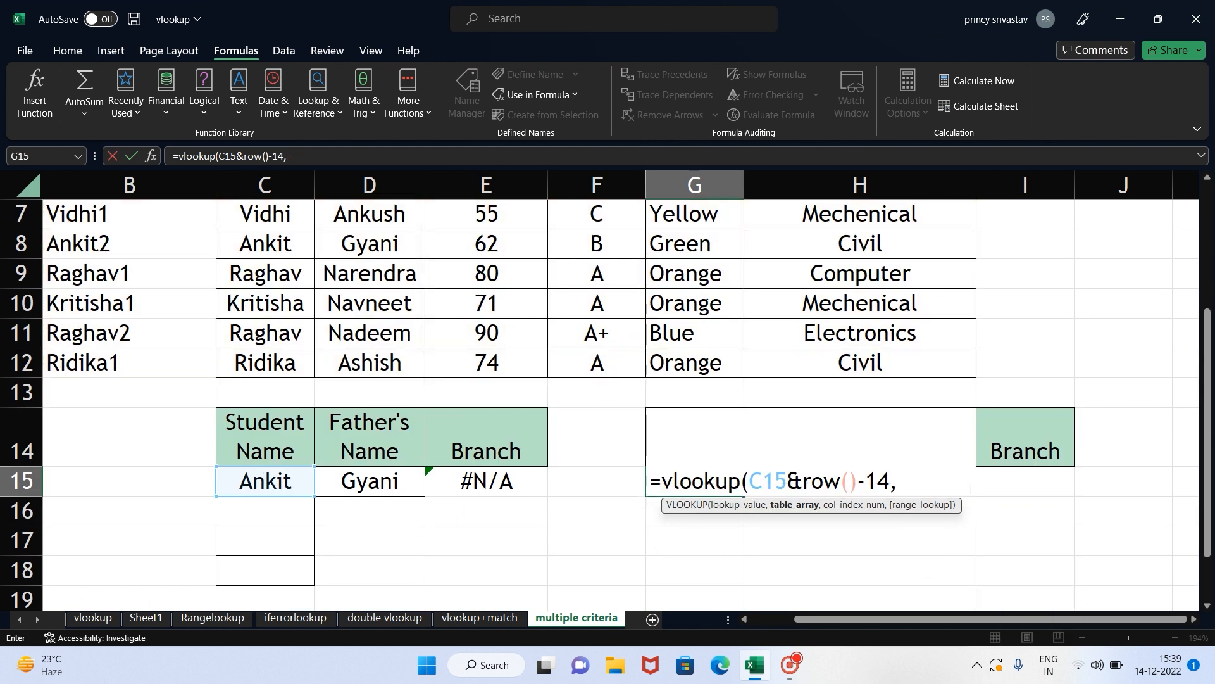
- Enter the named range list5 as the table array of the G15 VLOOKUP, ready for the column index argument
type("list5")
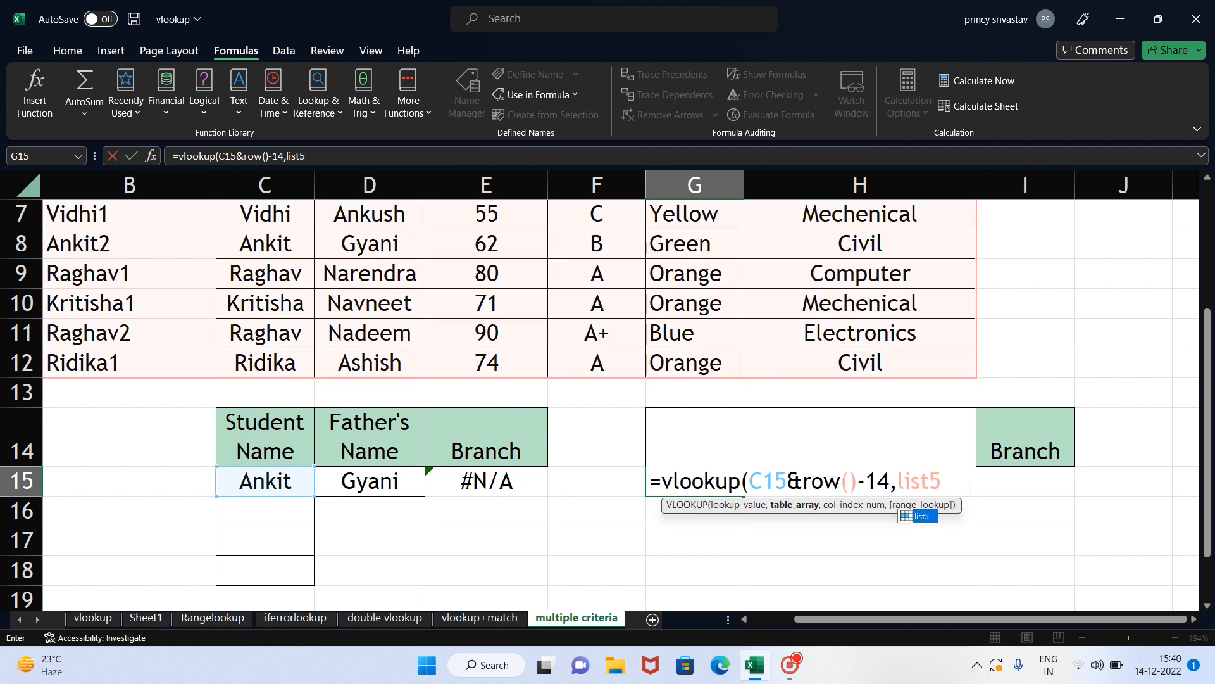
type(",")
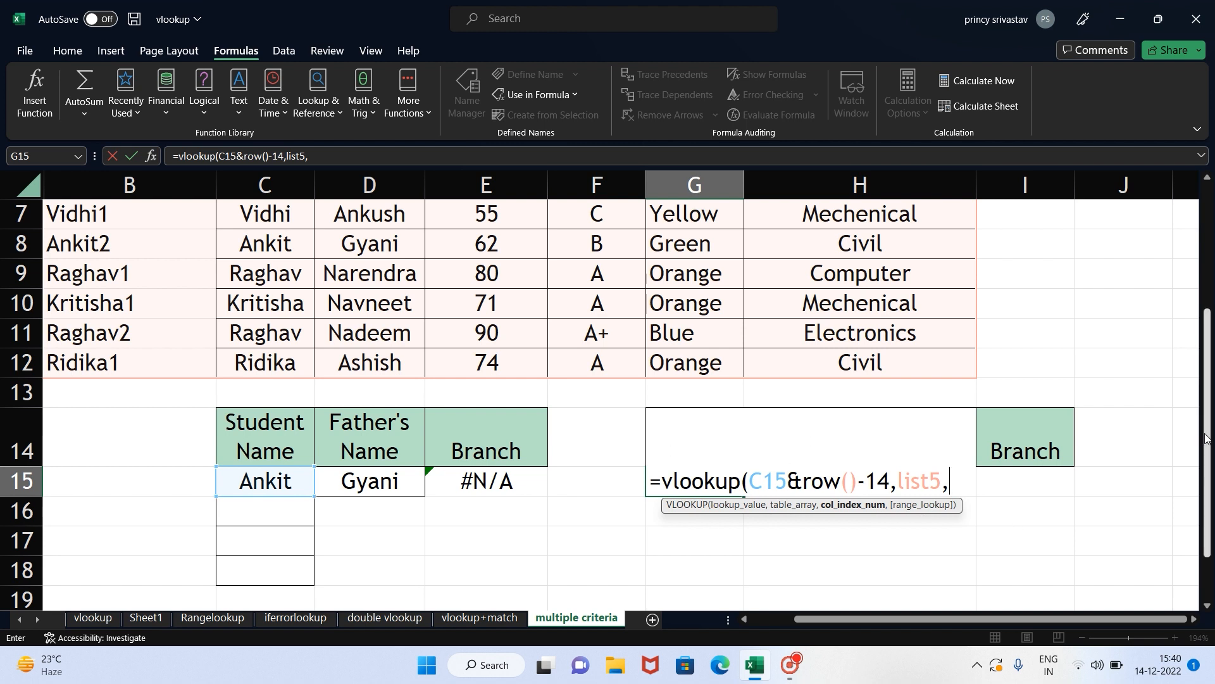
left_click_drag(1202, 436, 1211, 367)
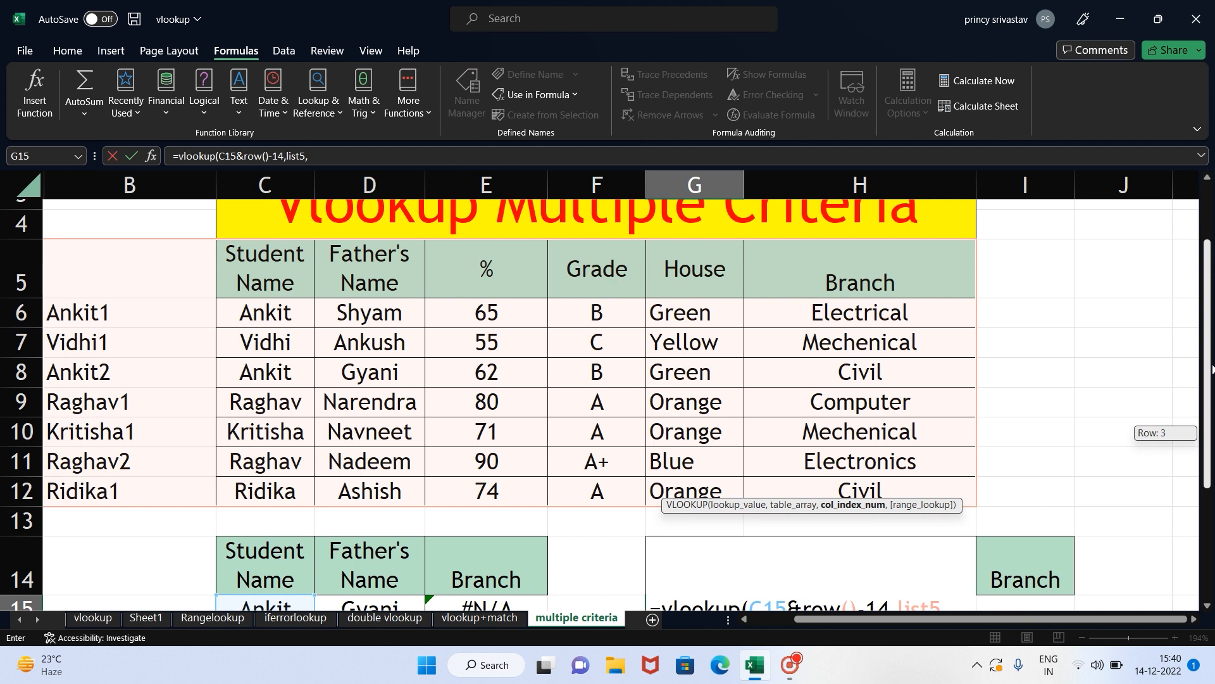
scroll(1212, 369, "up", 1)
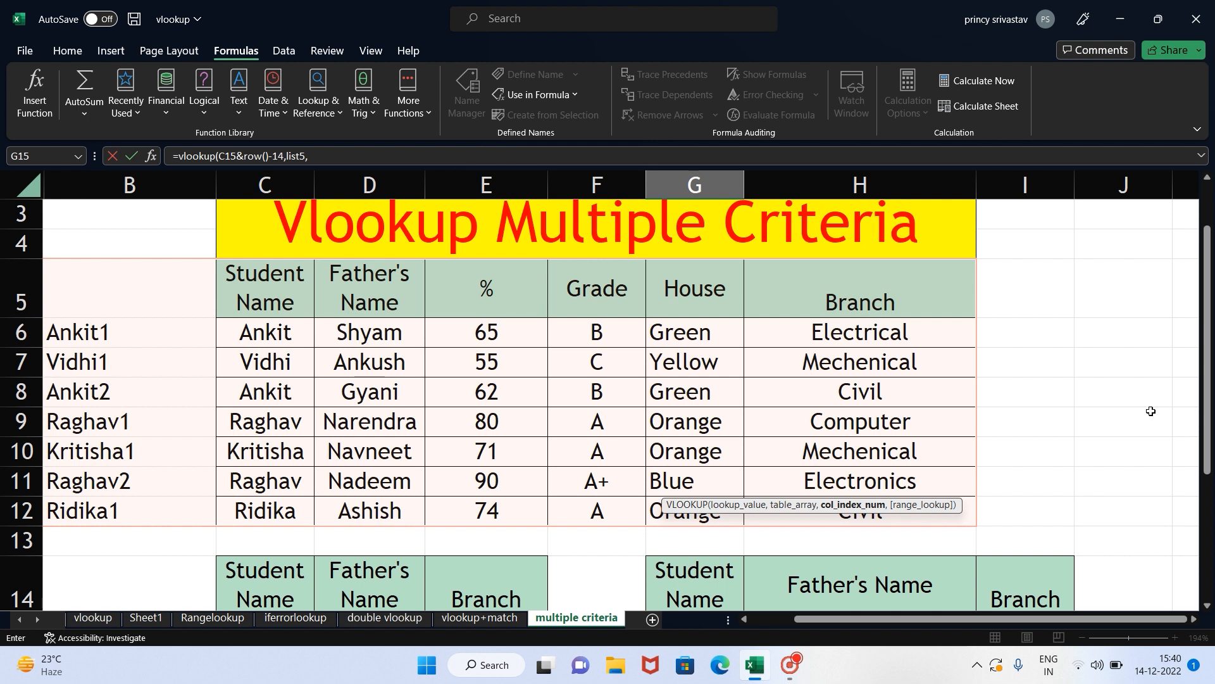
left_click_drag(1210, 407, 1210, 492)
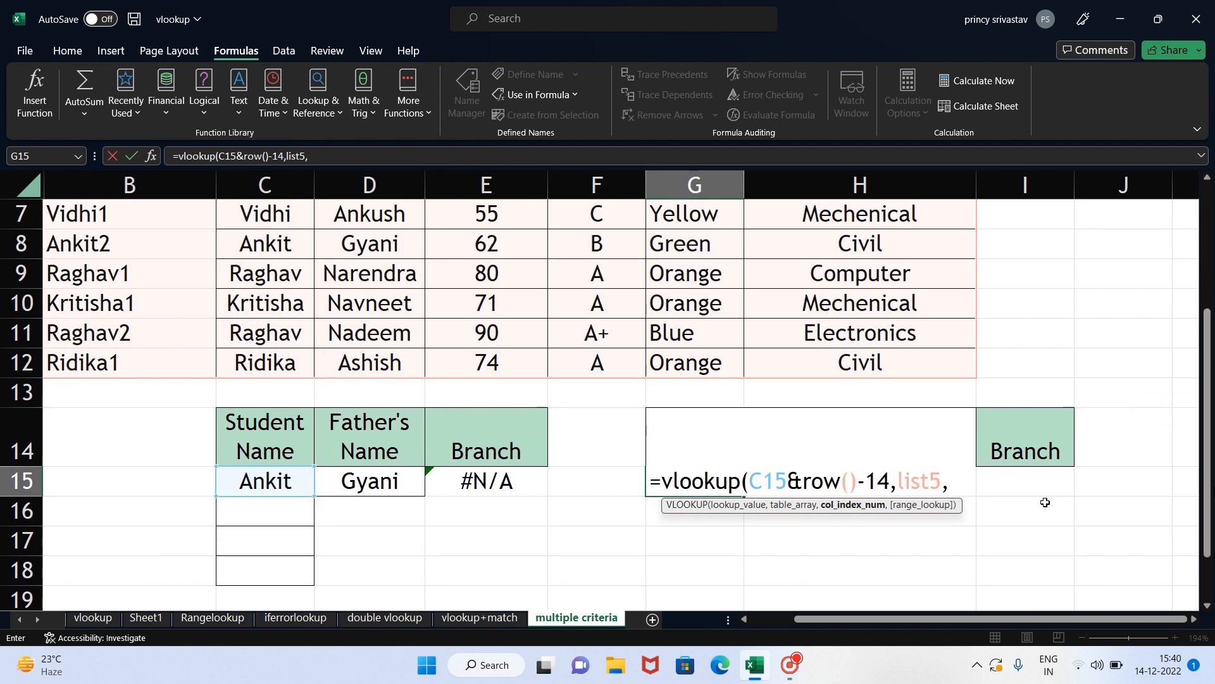
- Complete the G15 VLOOKUP formula with column index 1 and range lookup 0 for an exact match
type("1,")
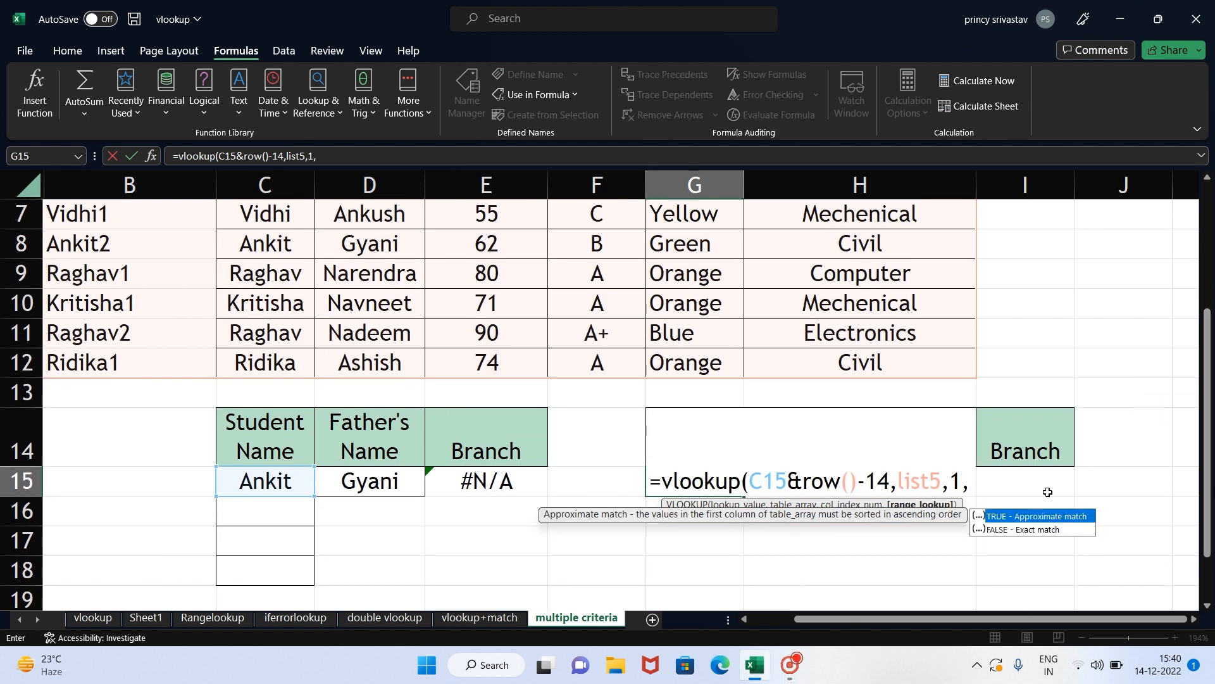
type("0")
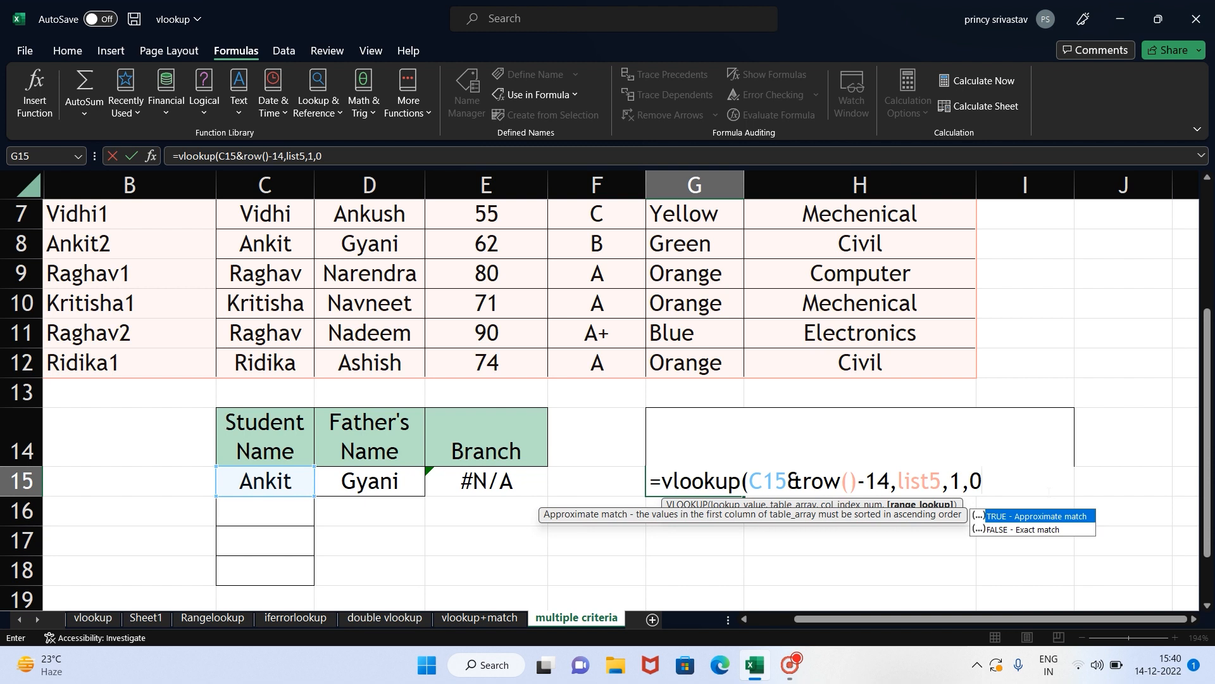
type(")")
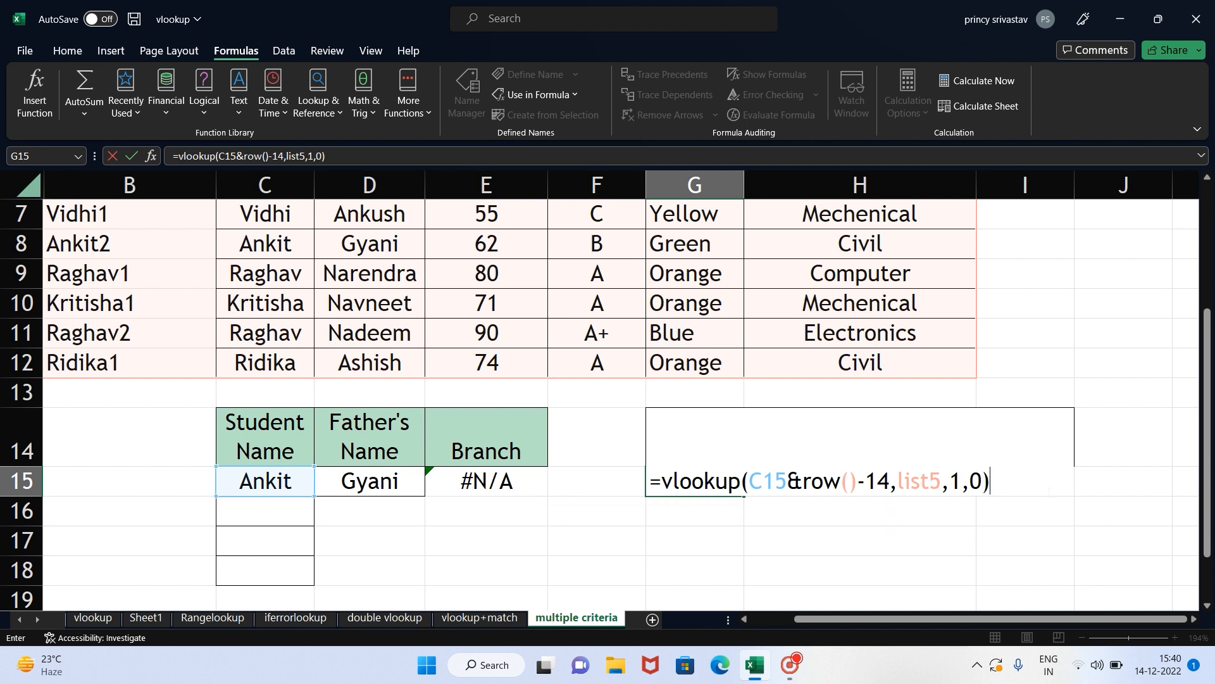
key("Return")
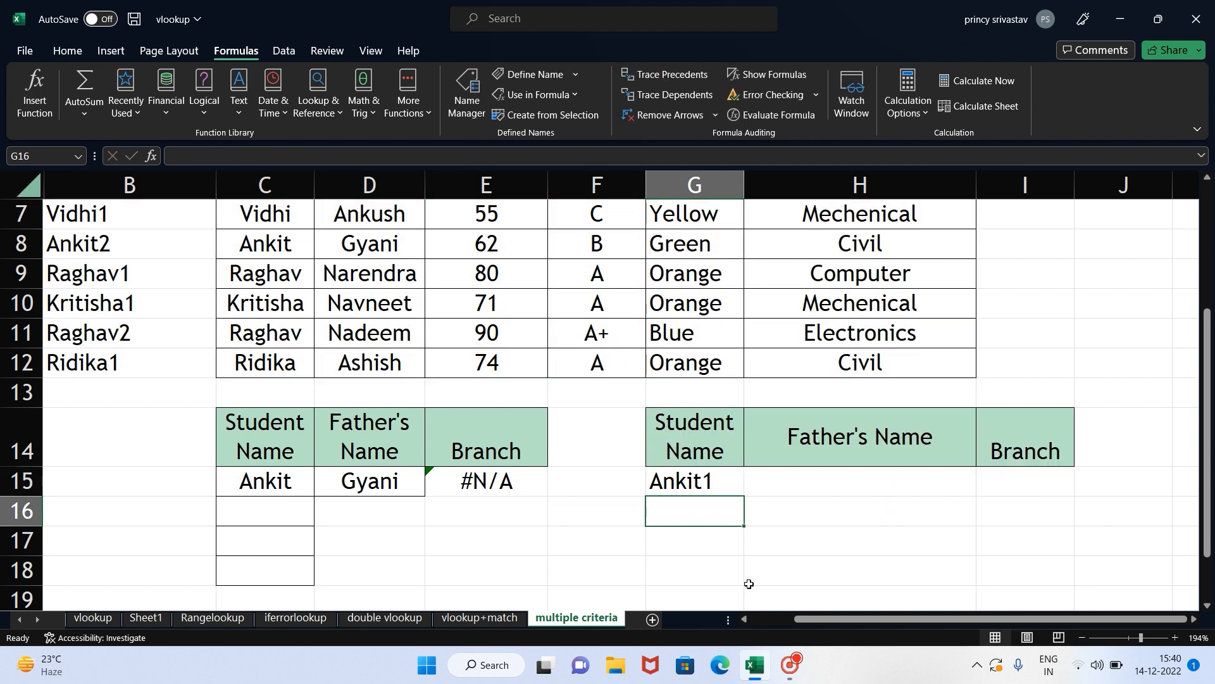
- Enter the test formula =row() in F18 and compare its result with the sheet's row heading
left_click(594, 581)
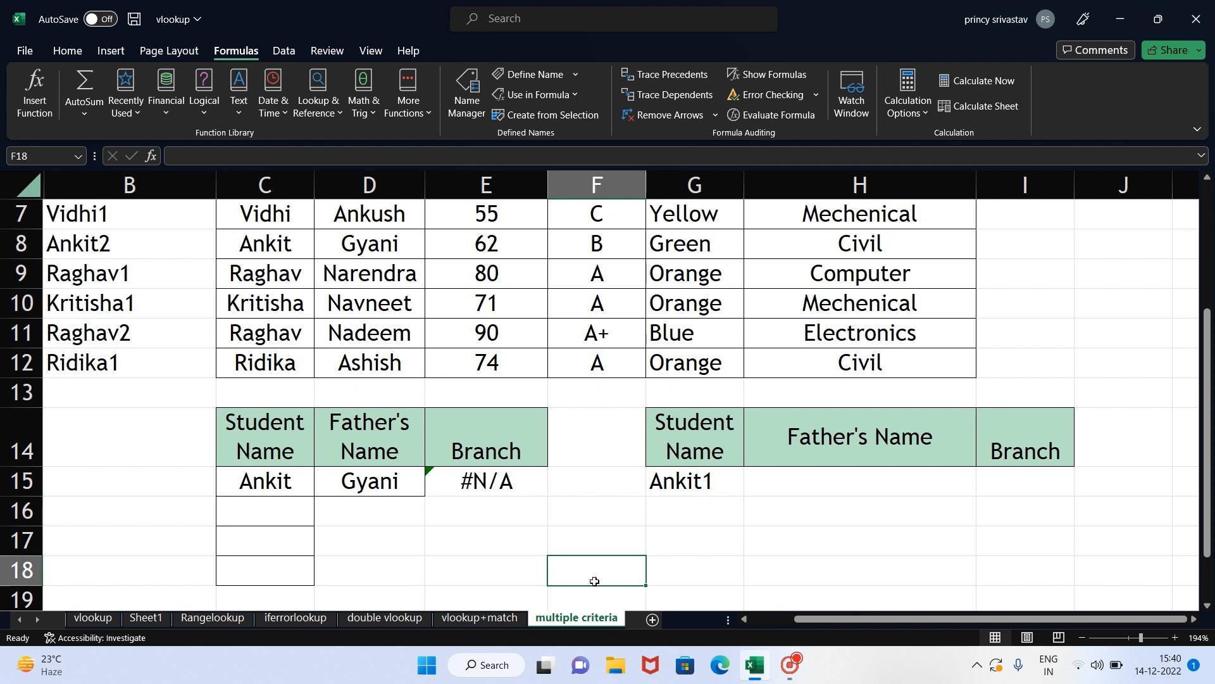
type("=ro")
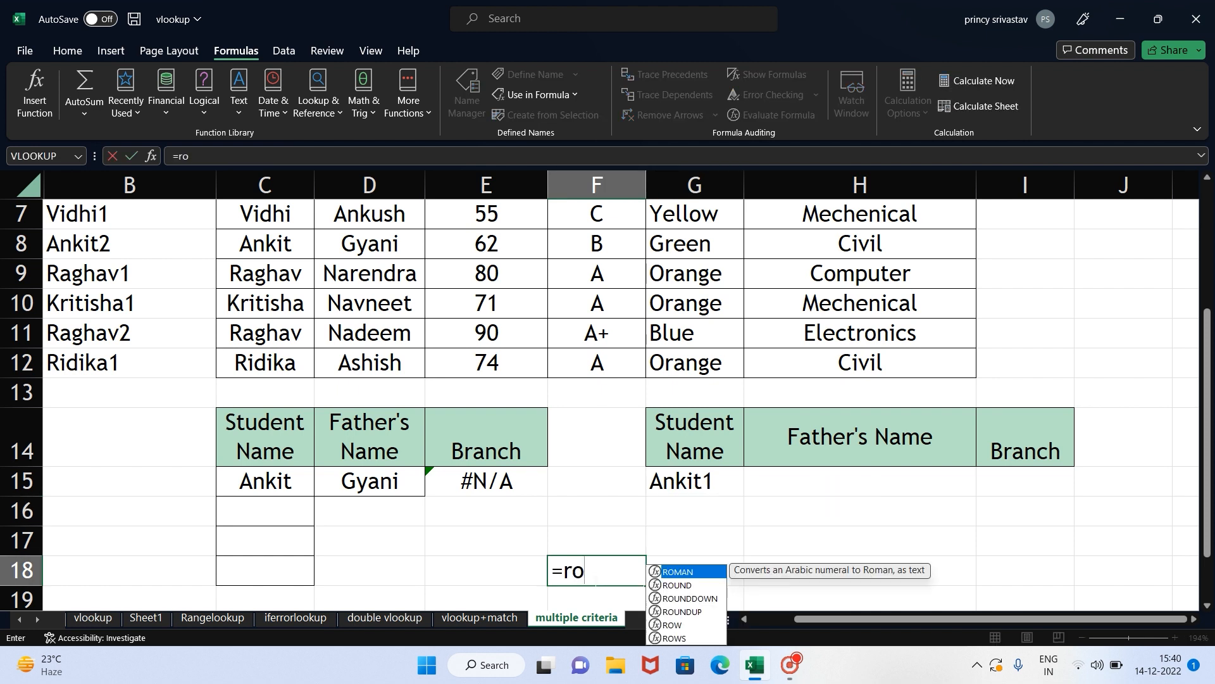
type("w()")
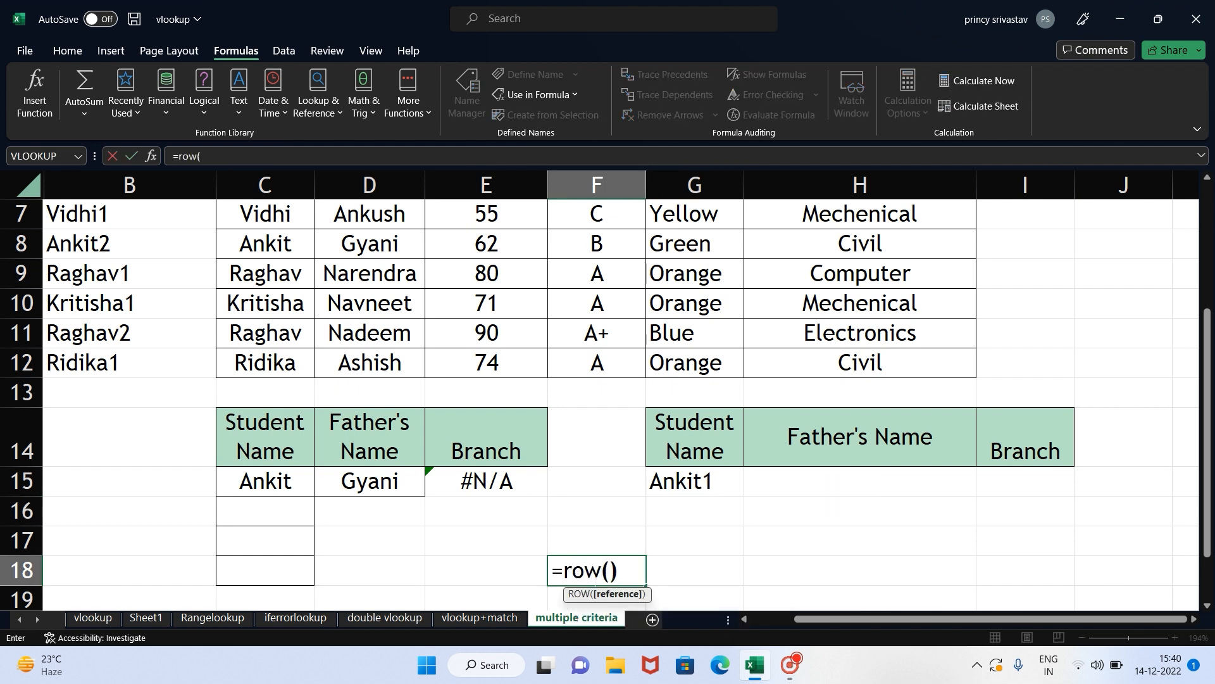
key("Return")
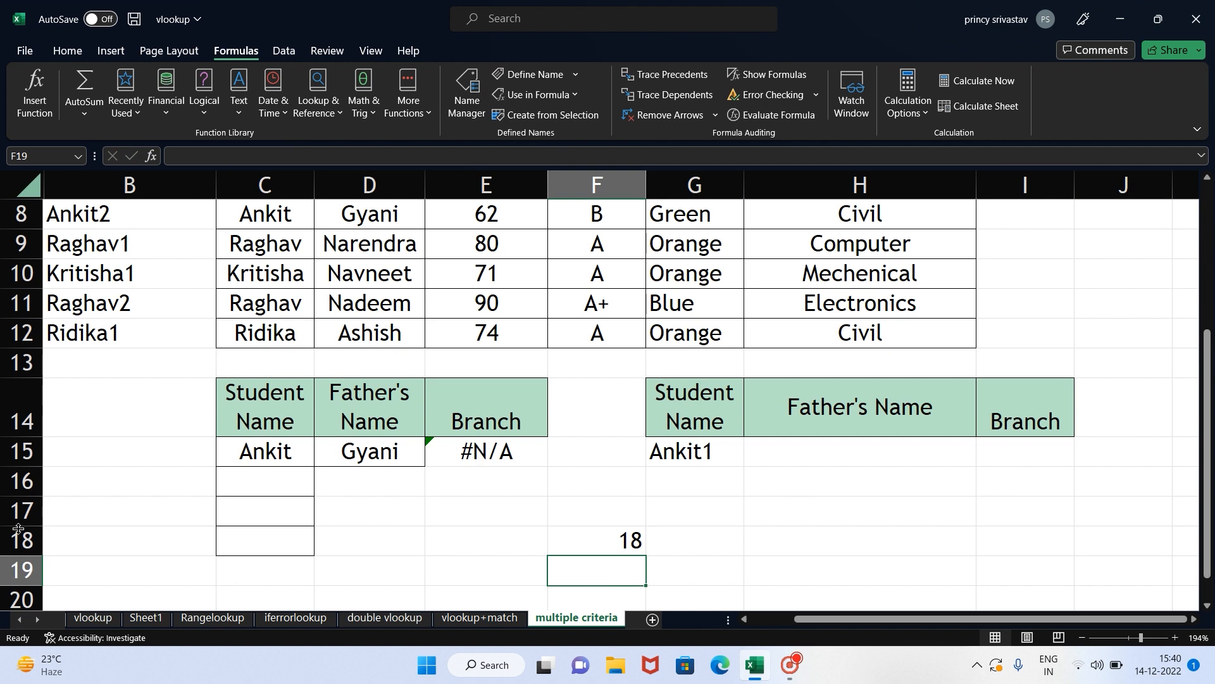
left_click(2, 536)
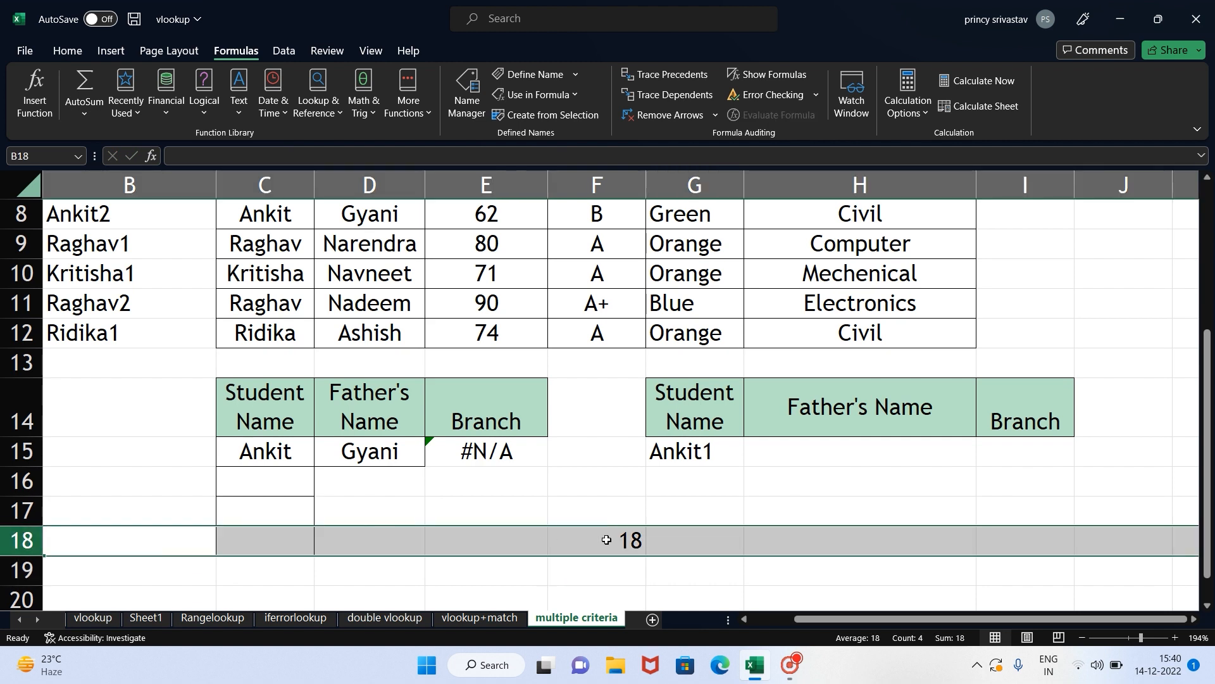
left_click(607, 539)
- Enter the test formula =column() in F19 and compare its result with the position of column F
left_click(598, 563)
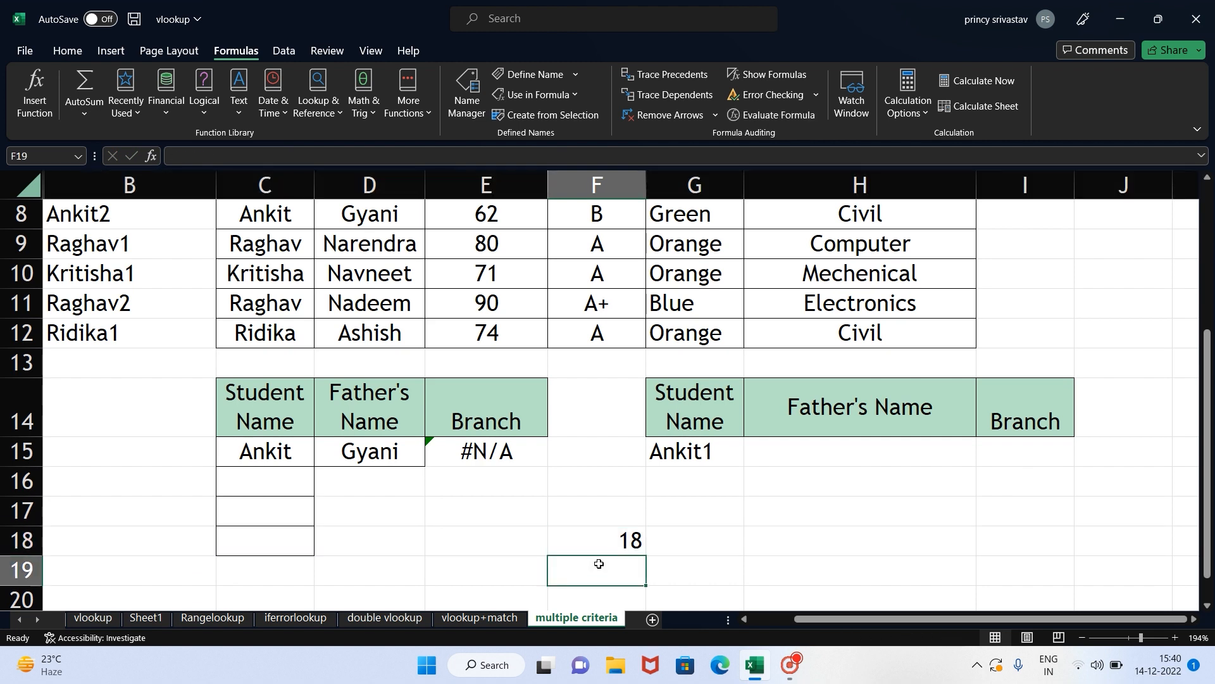
type("=col")
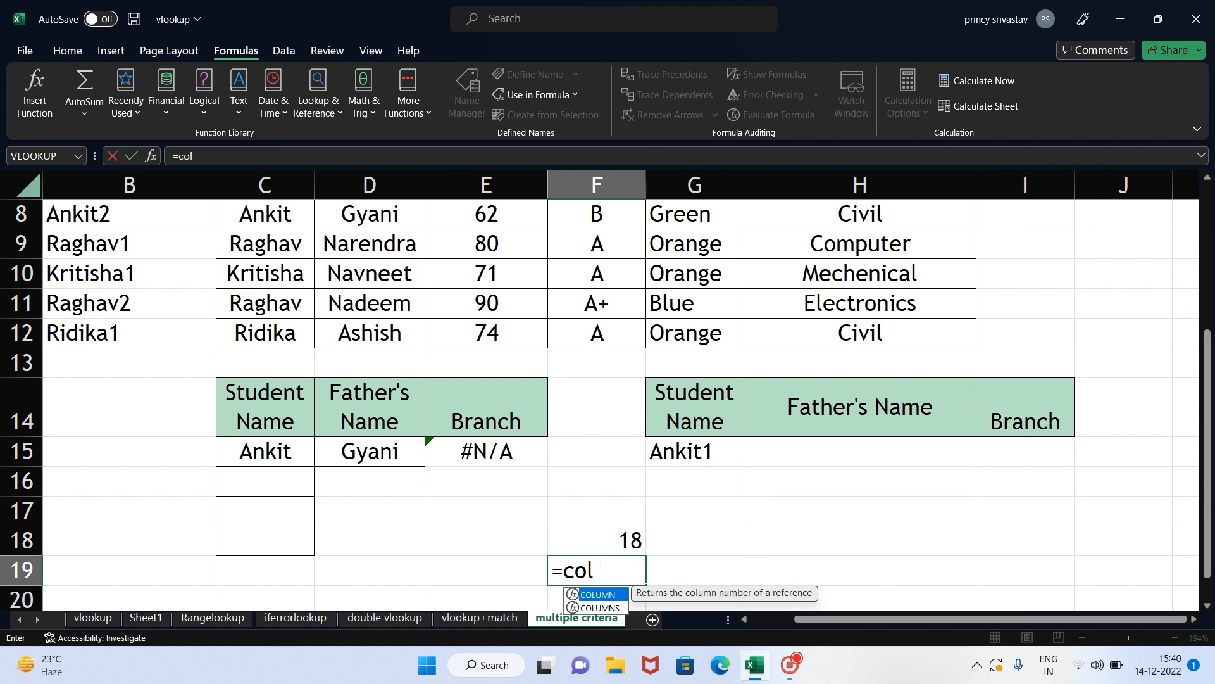
type("umn()")
key("Return")
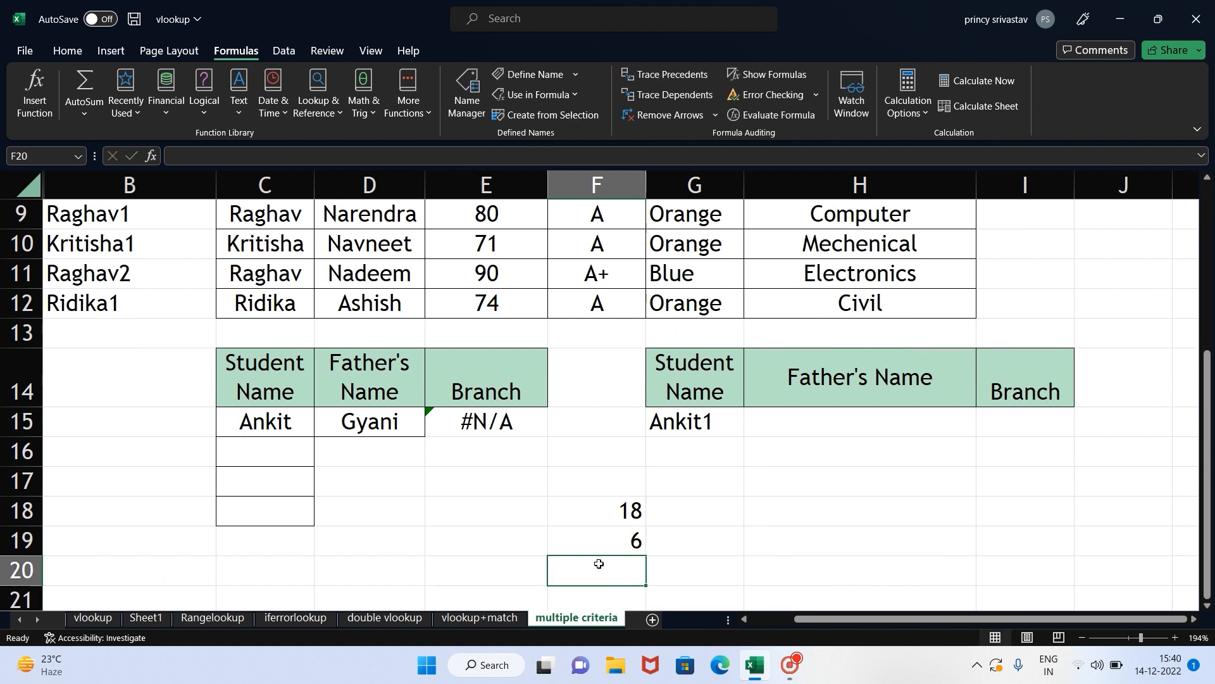
left_click(620, 187)
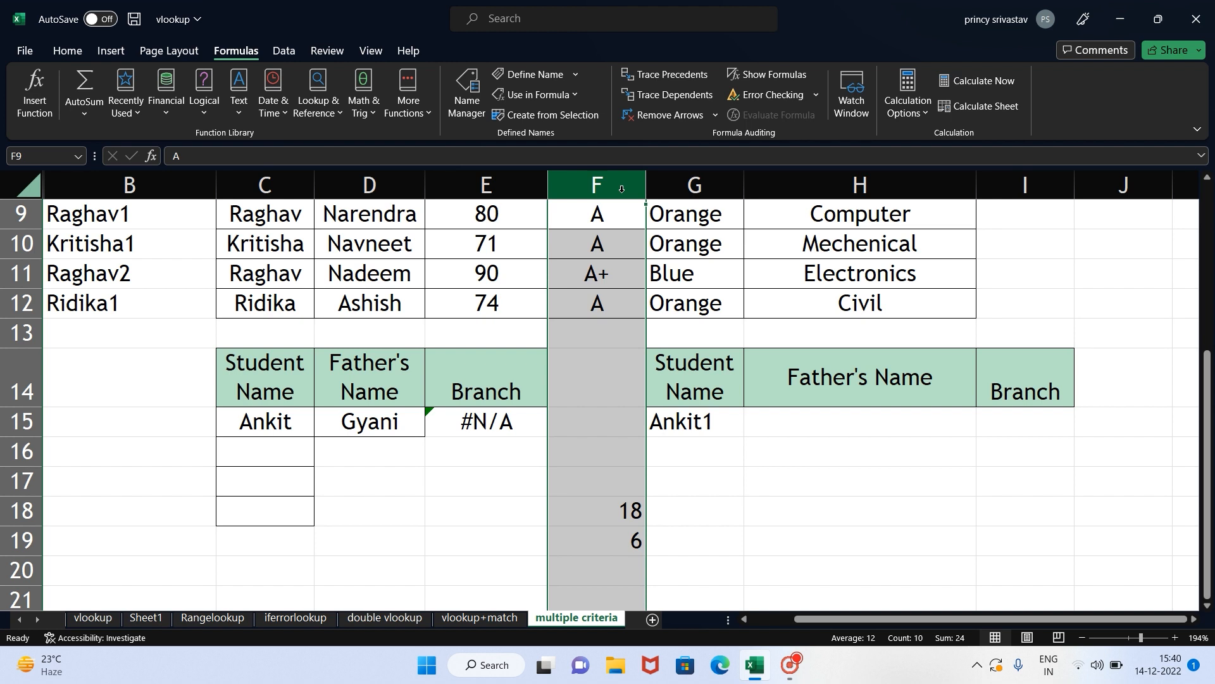
- Clear the ROW and COLUMN test formulas from F18 and F19
left_click(615, 520)
left_click_drag(615, 521, 618, 551)
key("Delete")
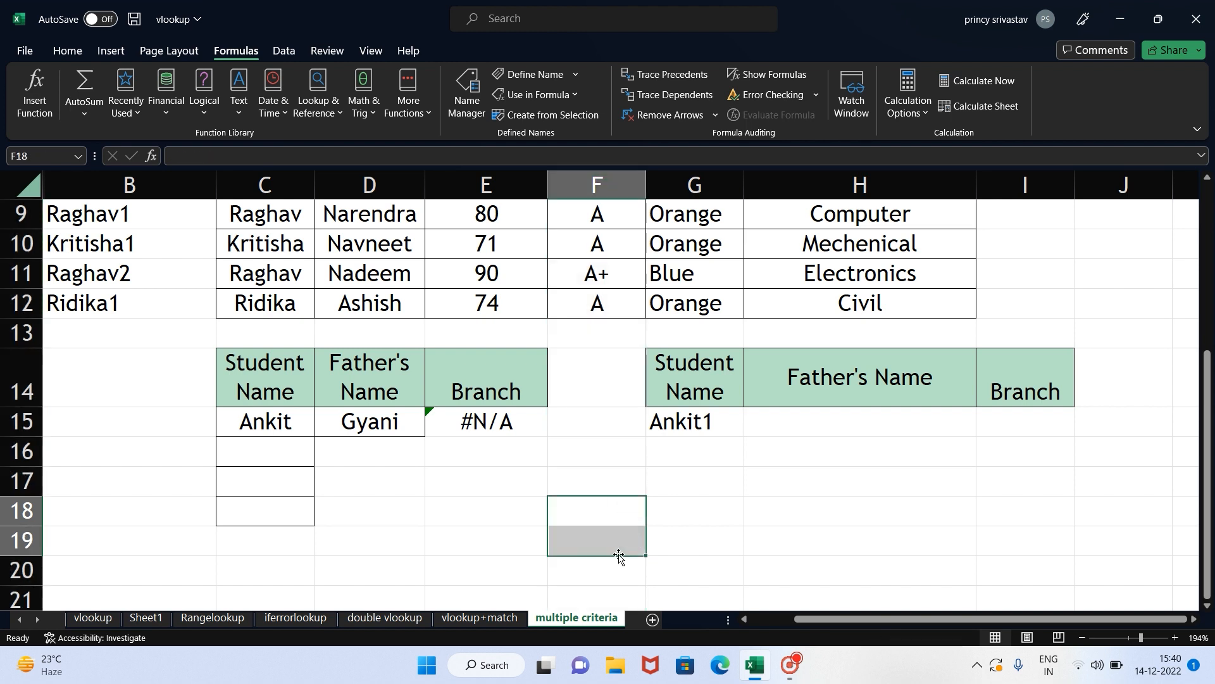
- Fill the G15 VLOOKUP formula across the Father's Name and Branch cells, H15 and I15
left_click_drag(1208, 466, 1209, 433)
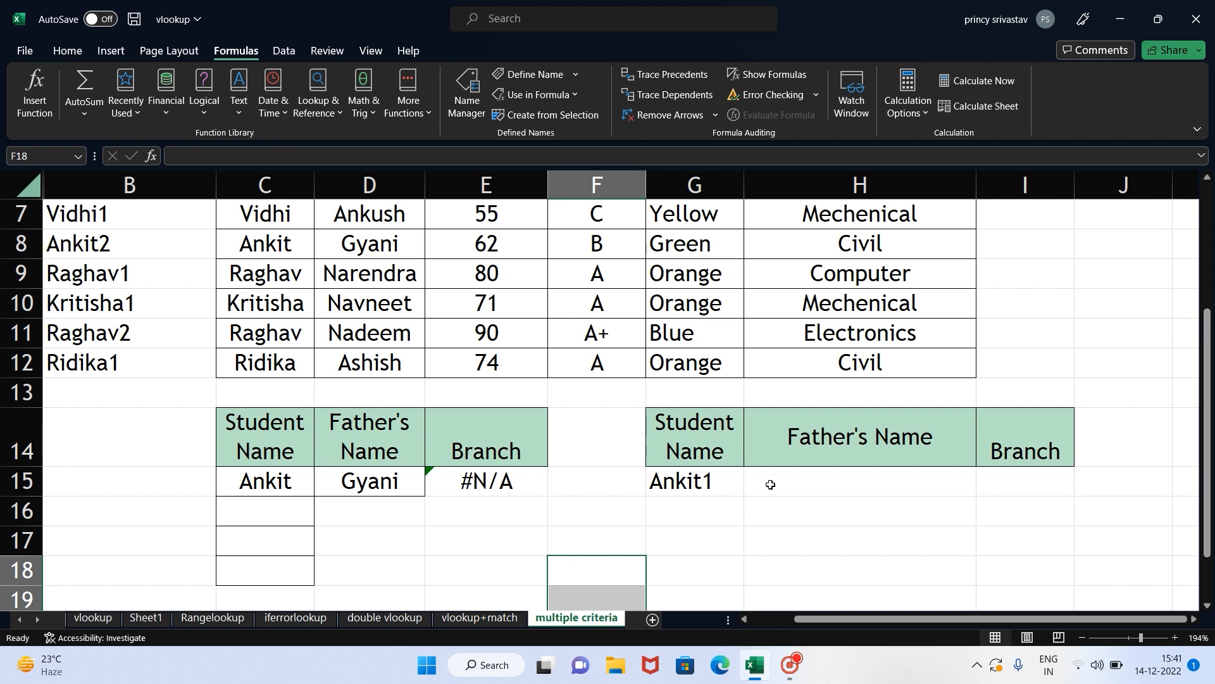
left_click(707, 489)
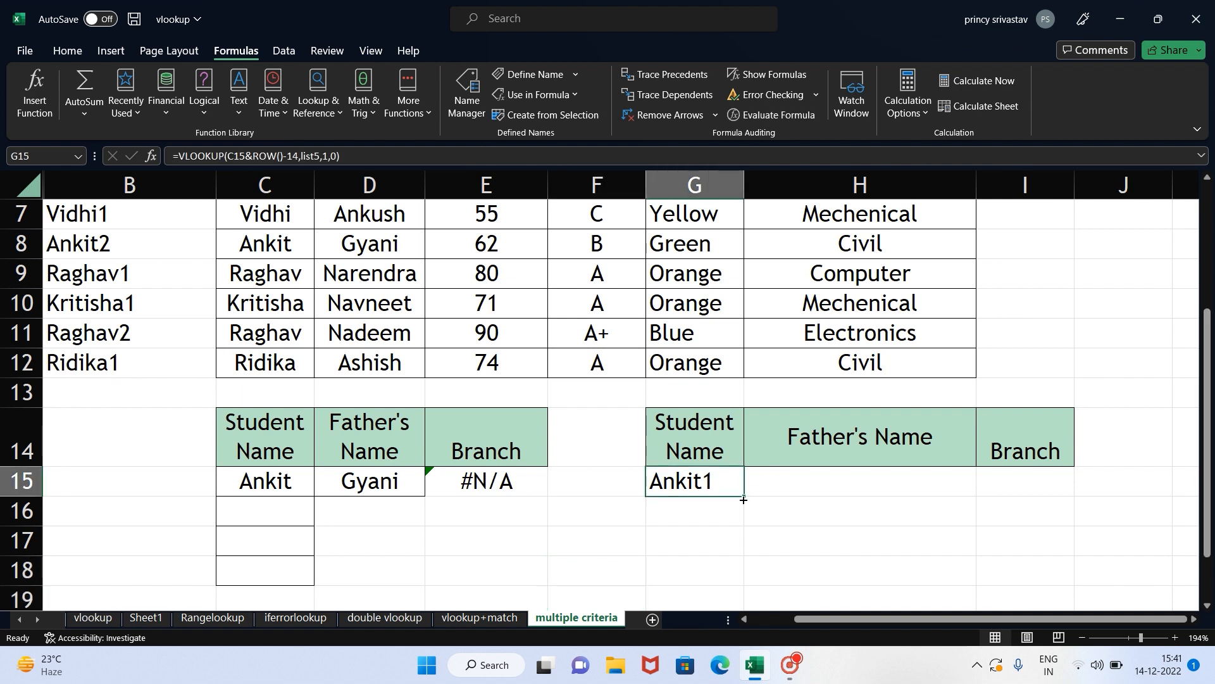
left_click_drag(743, 498, 1054, 490)
- Compare the lookup value references in the G15 and H15 formulas
left_click(886, 478)
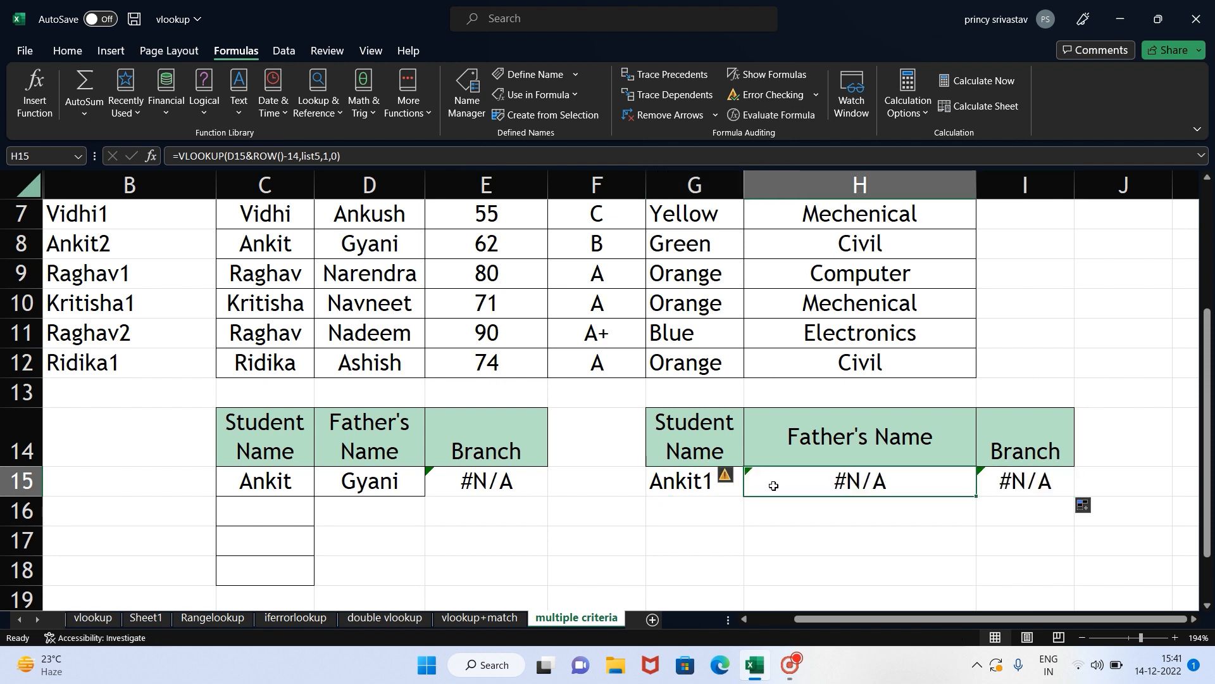
double_click(685, 476)
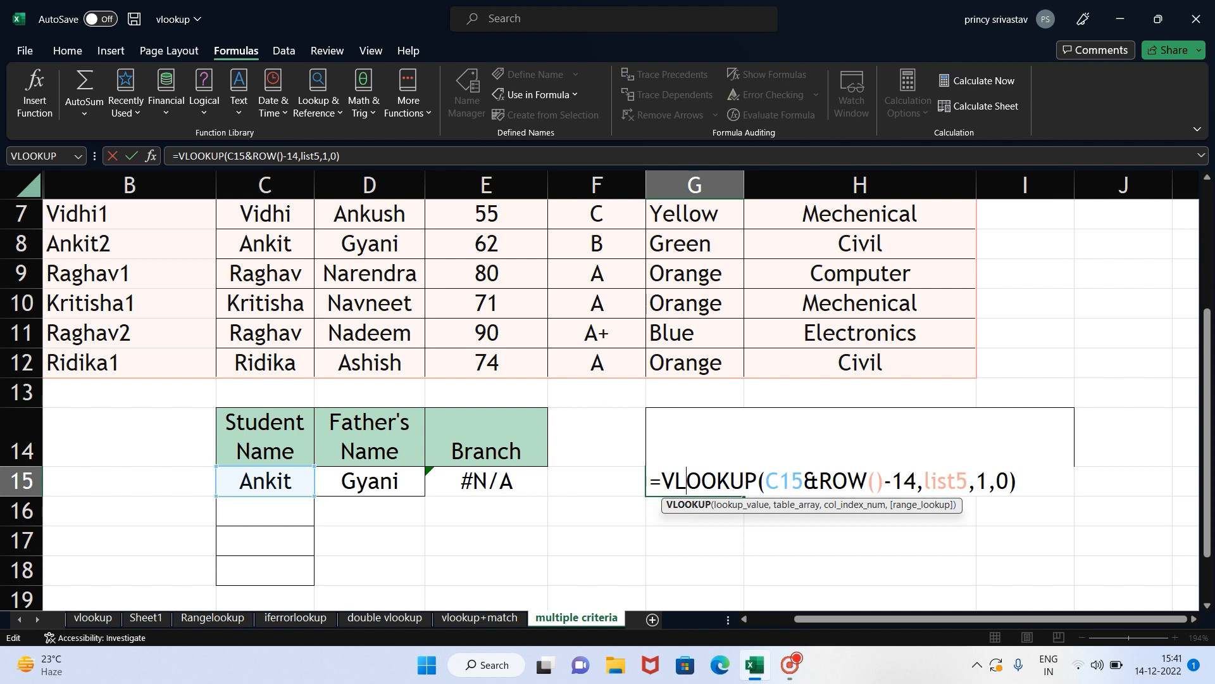
left_click(804, 481)
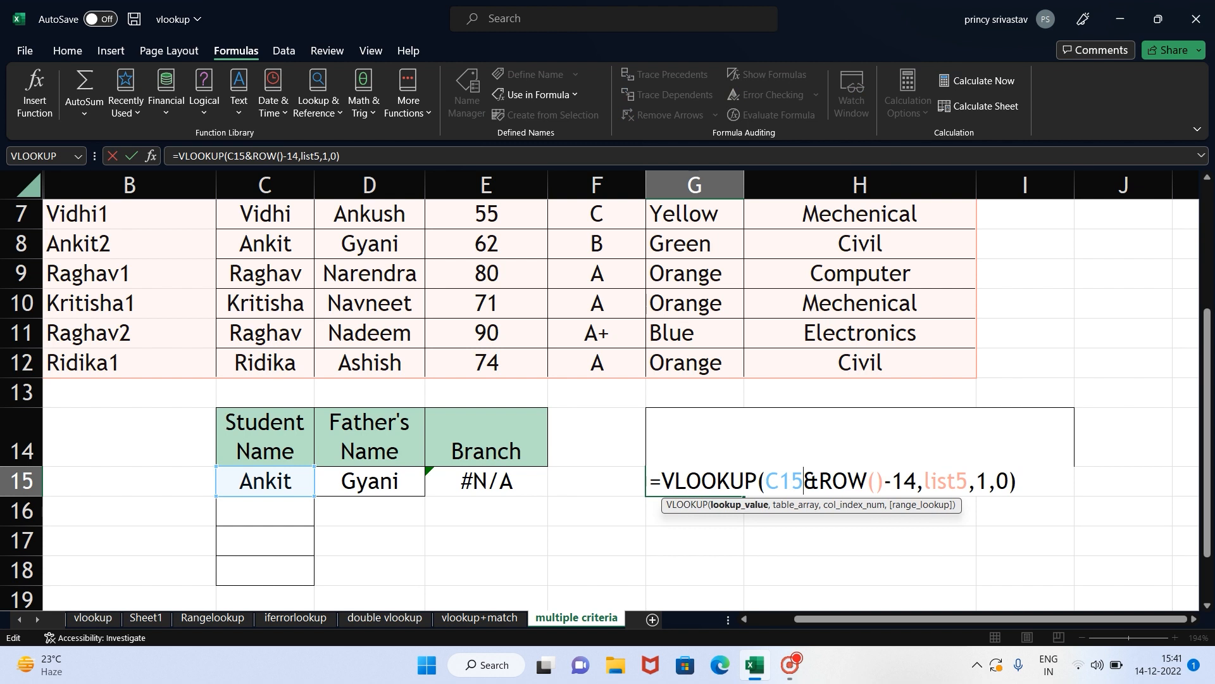
key("Return")
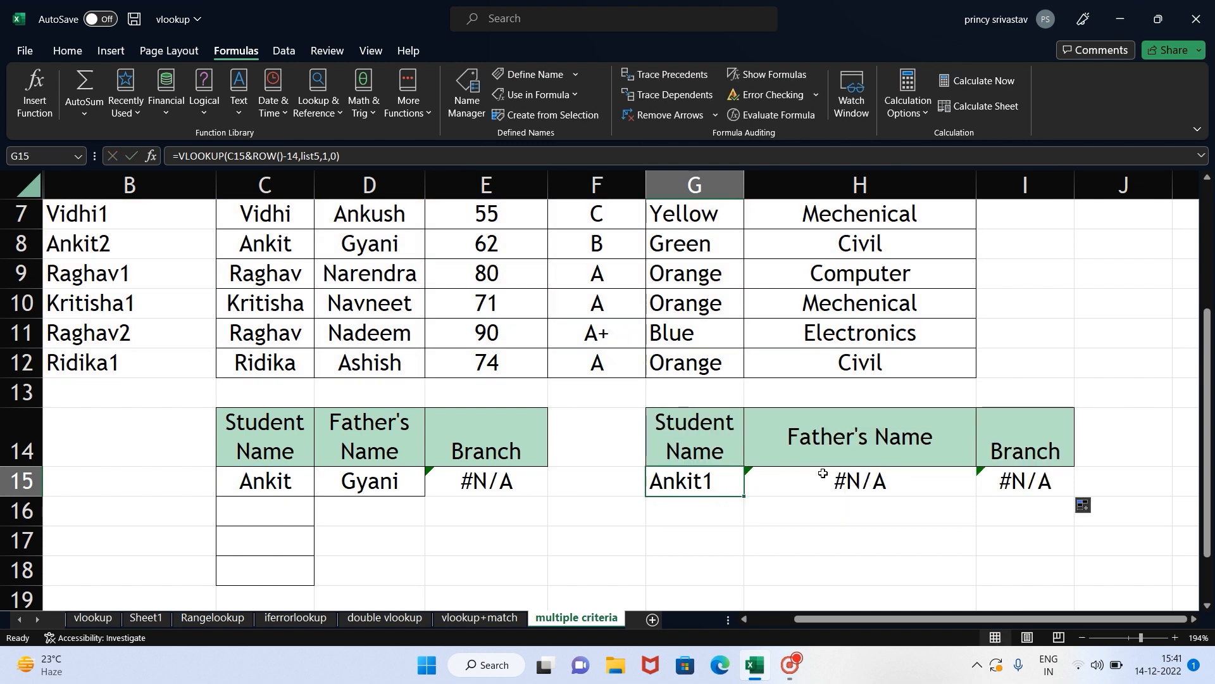
double_click(822, 475)
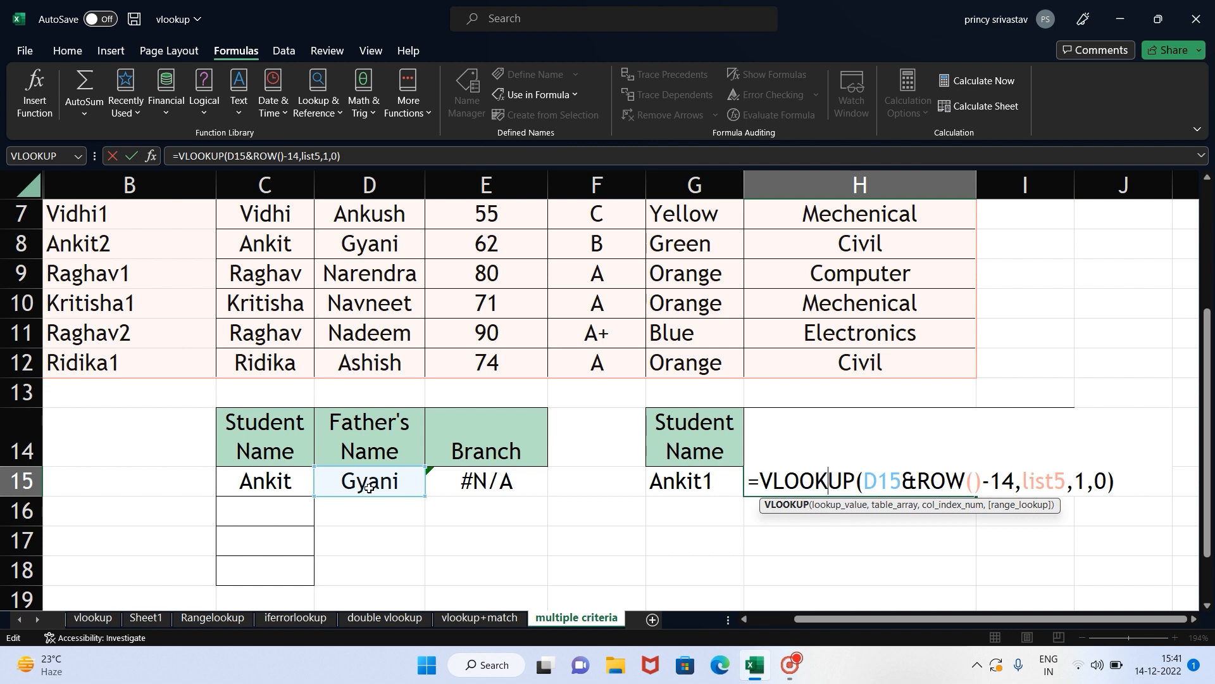
key("Escape")
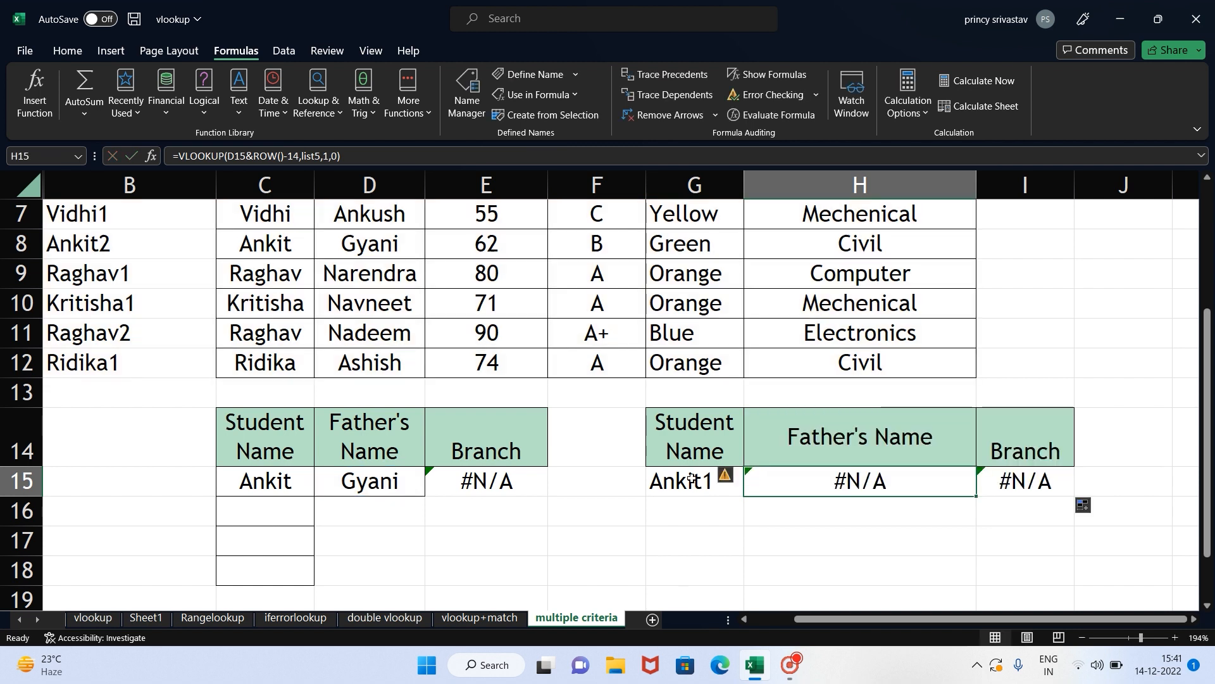
- Make the lookup reference in the G15 formula absolute as $C$15
double_click(692, 478)
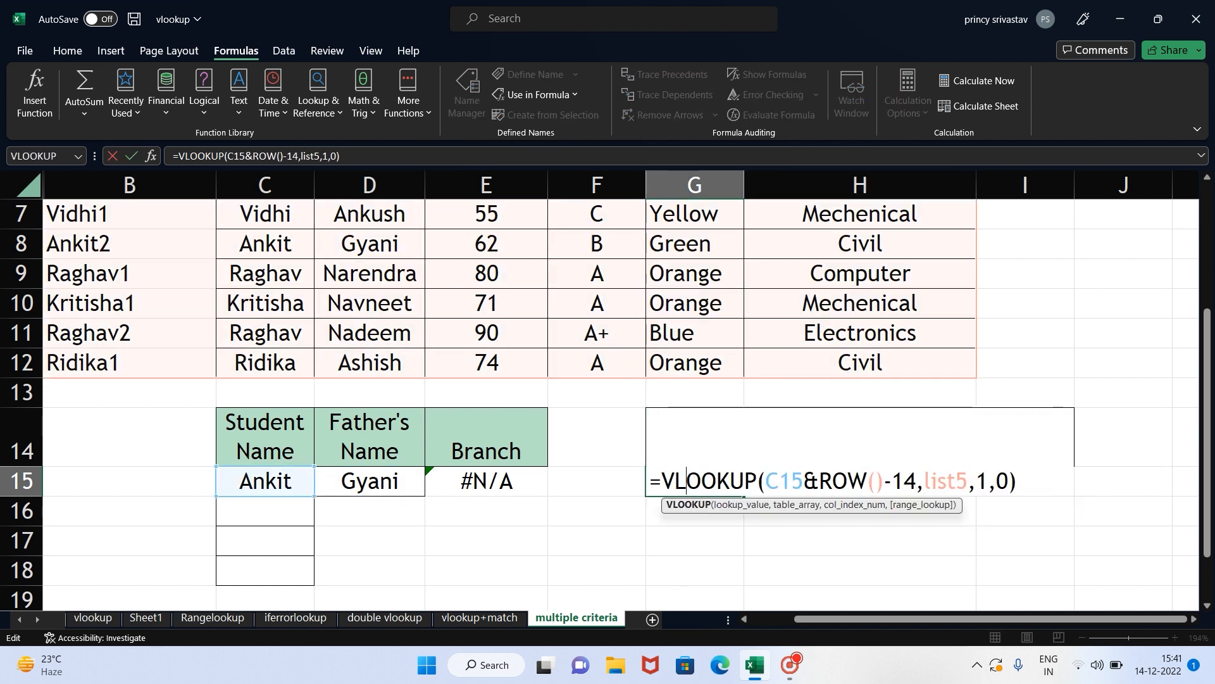
left_click(766, 481)
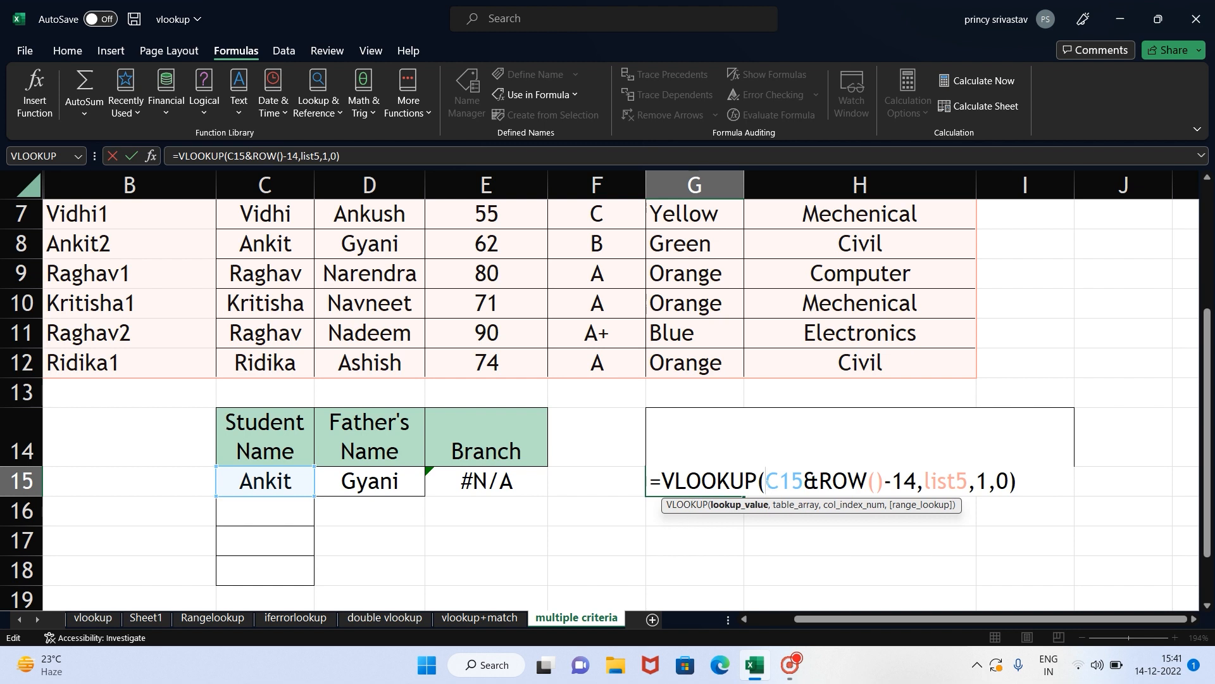
type("$C")
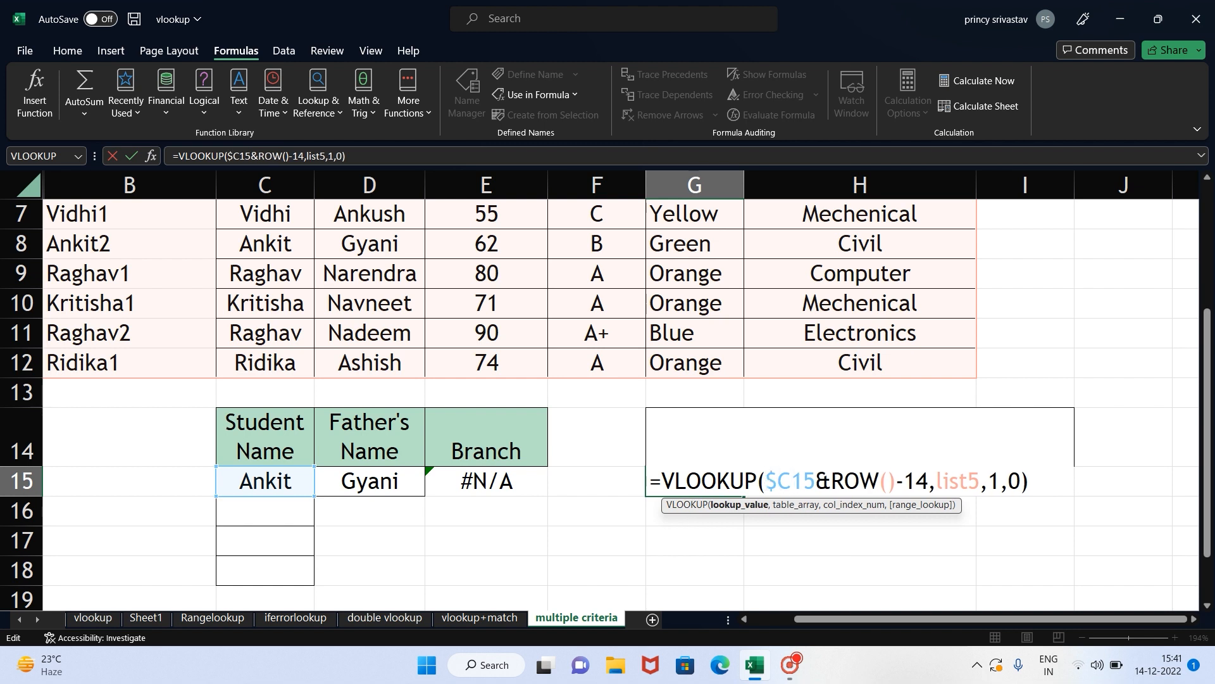
type("$")
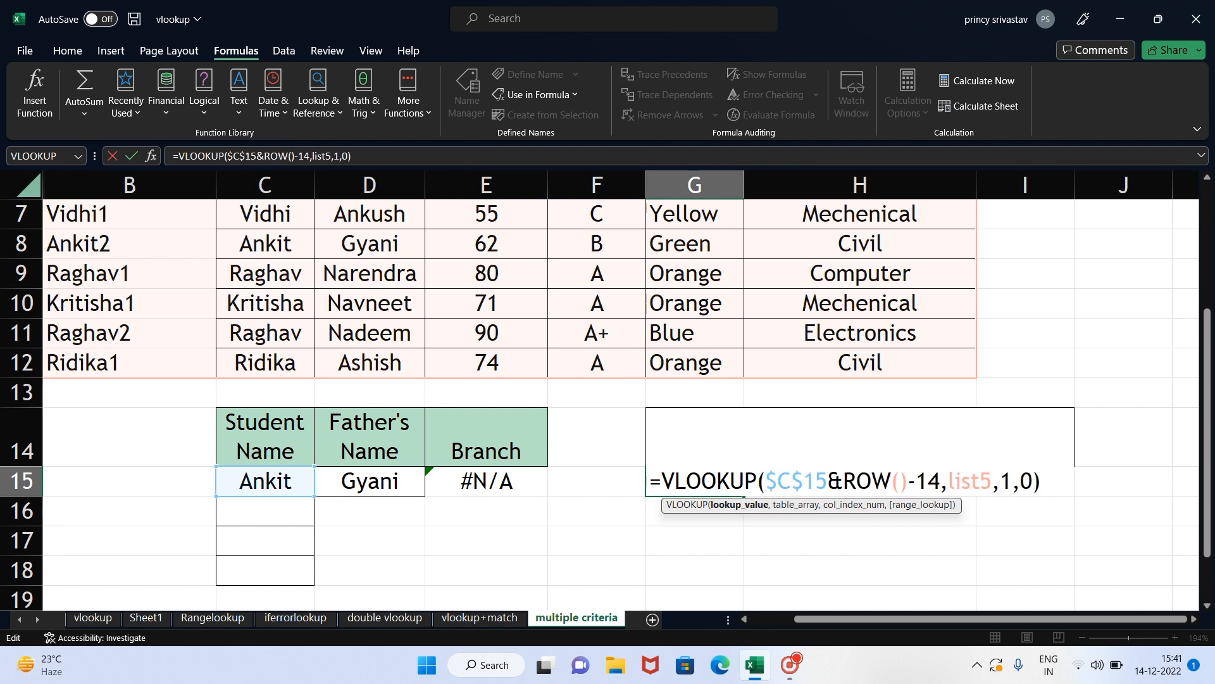
key("Return")
- Fill the G15 formula with the $C$15 reference across H15 and I15
left_click(731, 474)
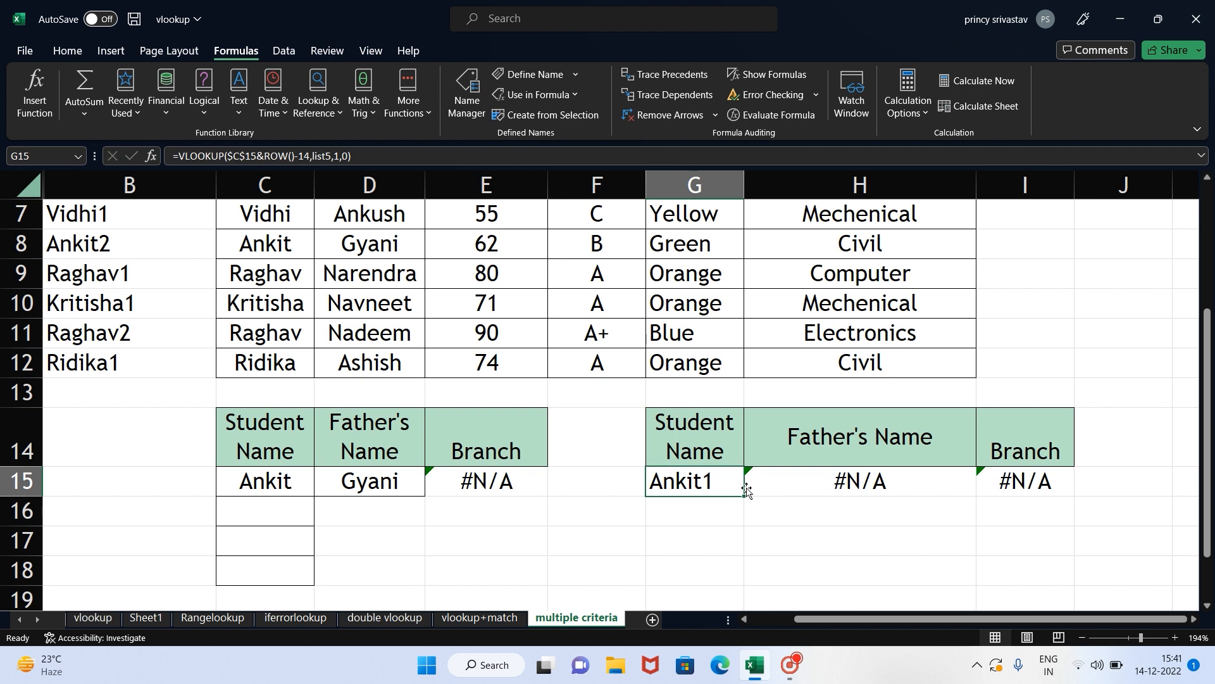
left_click_drag(741, 497, 934, 500)
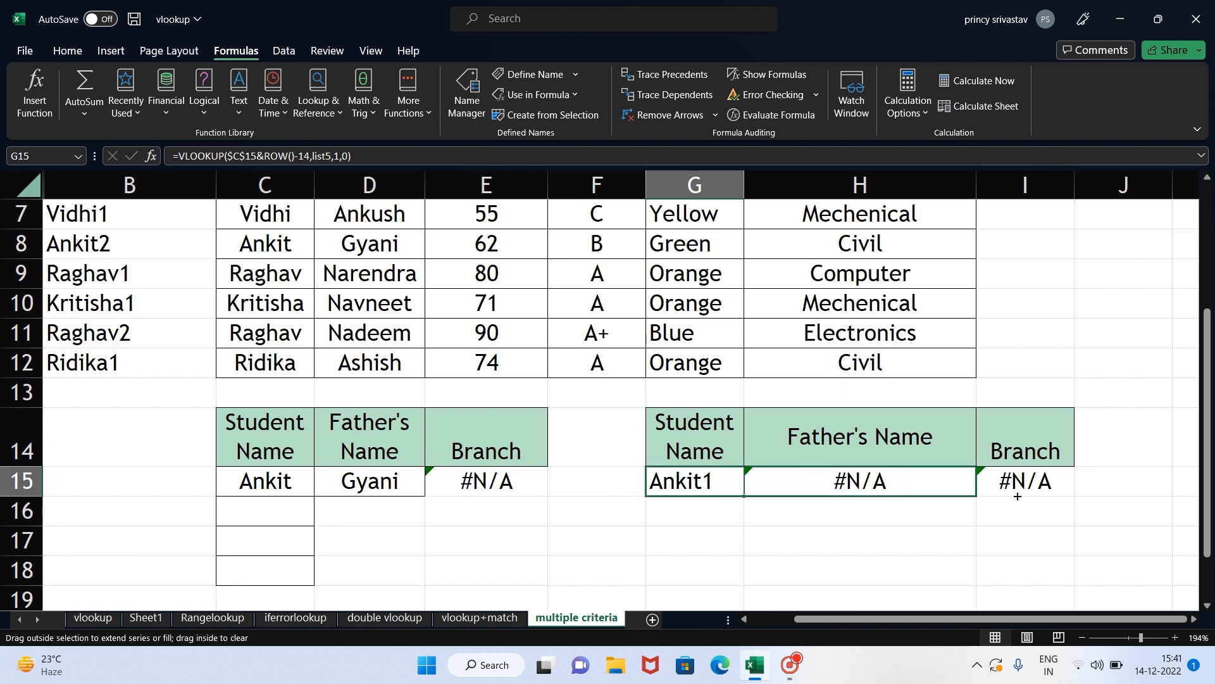
left_click_drag(1017, 496, 1041, 488)
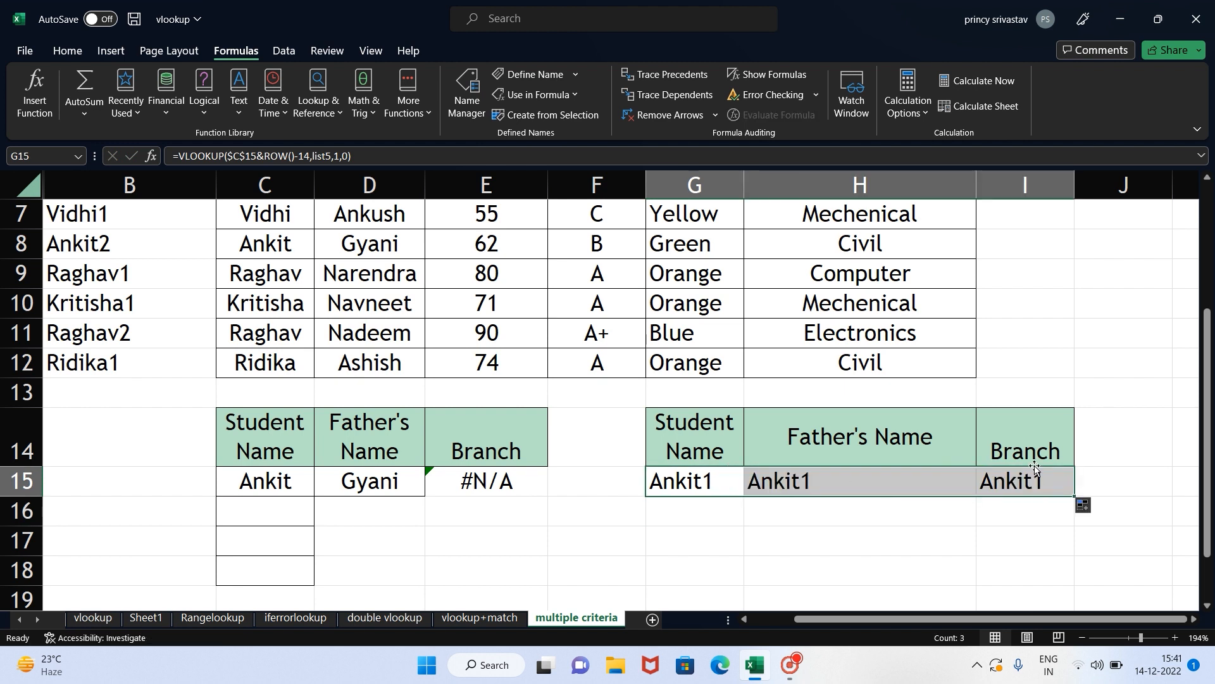
- Check the lookup reference copied into H15 and review the column order of the source table
double_click(898, 483)
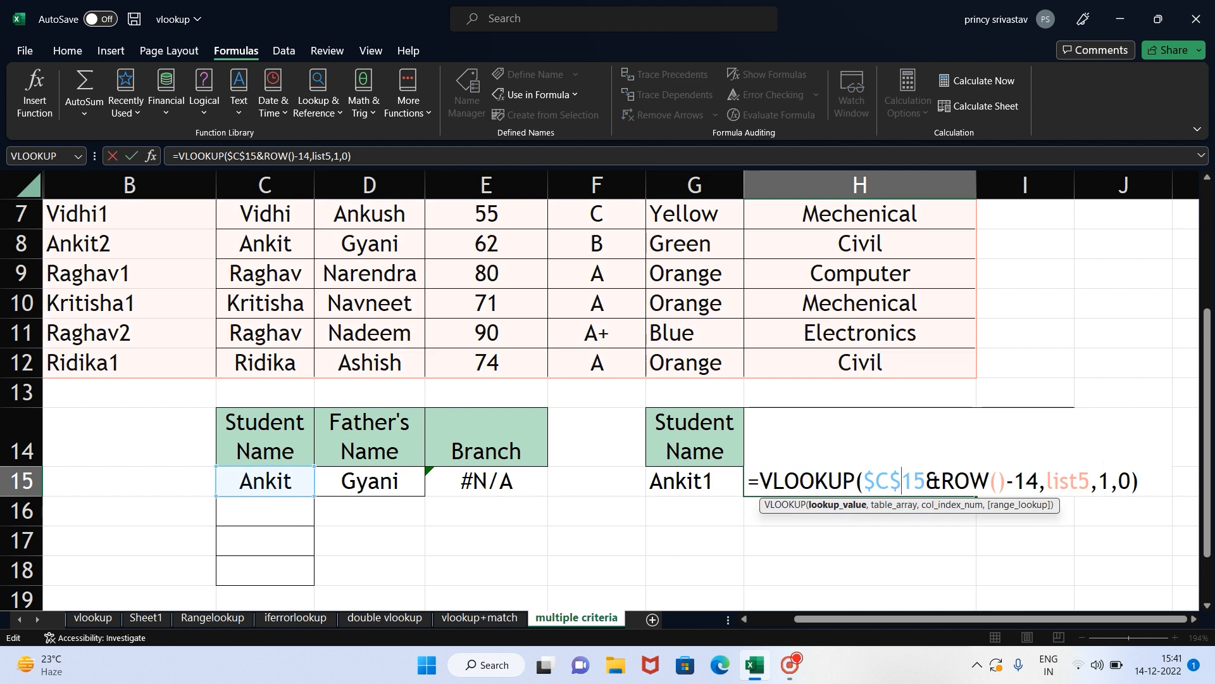
key("Escape")
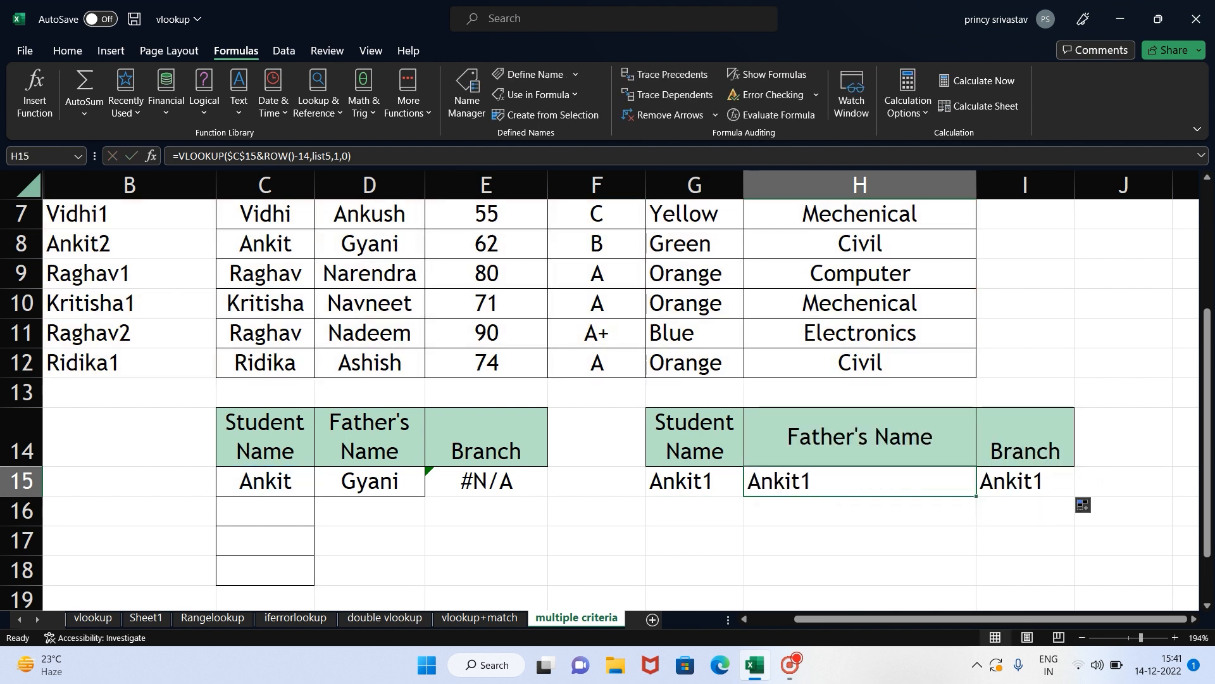
left_click_drag(1206, 465, 1206, 414)
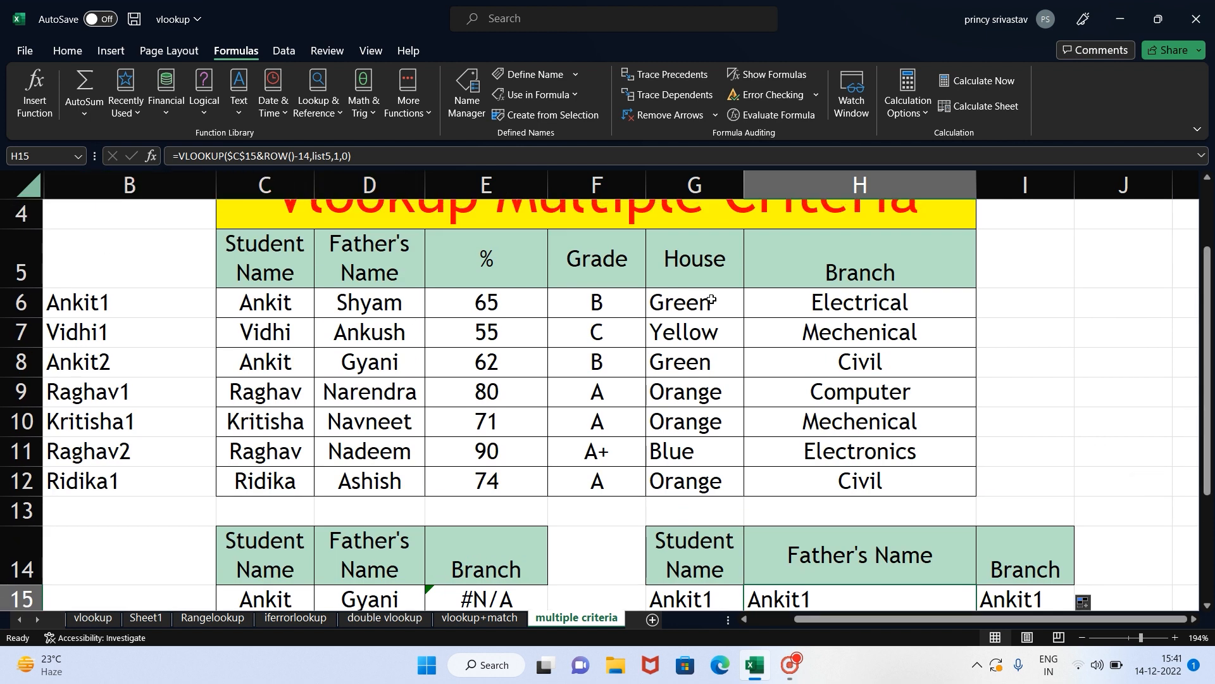
left_click_drag(1205, 359, 1204, 424)
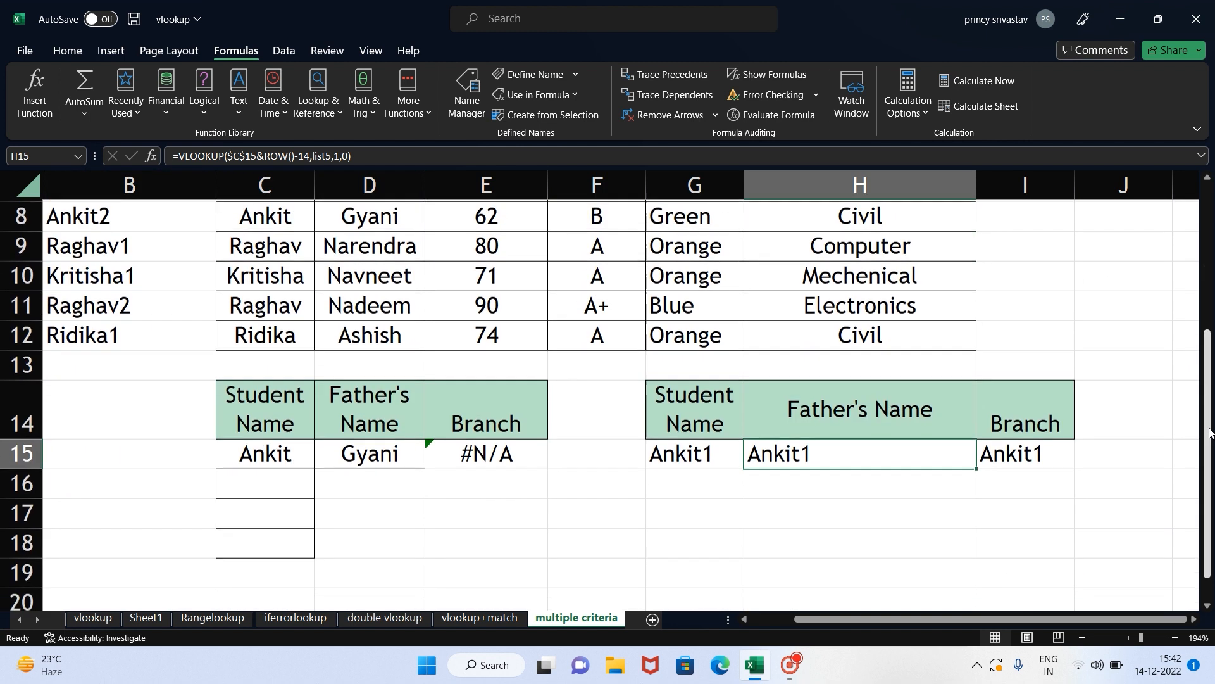
- Set the column index in the H15 VLOOKUP to 3 so it returns the father's name
double_click(921, 452)
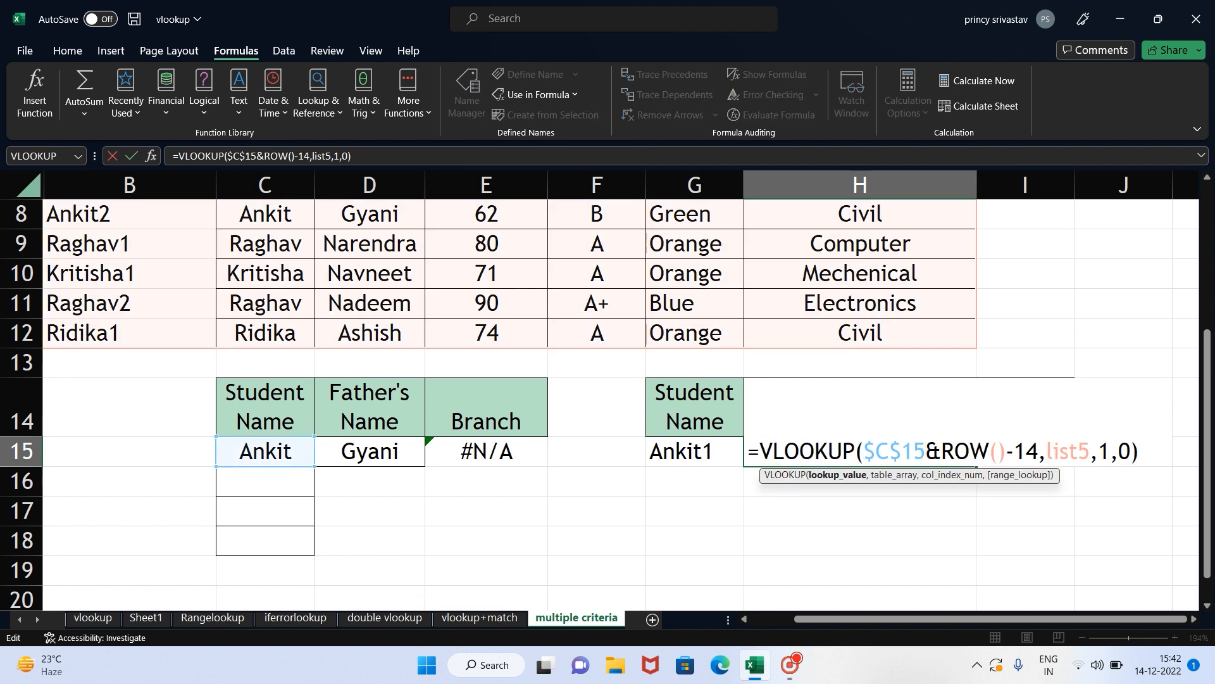
left_click(1108, 452)
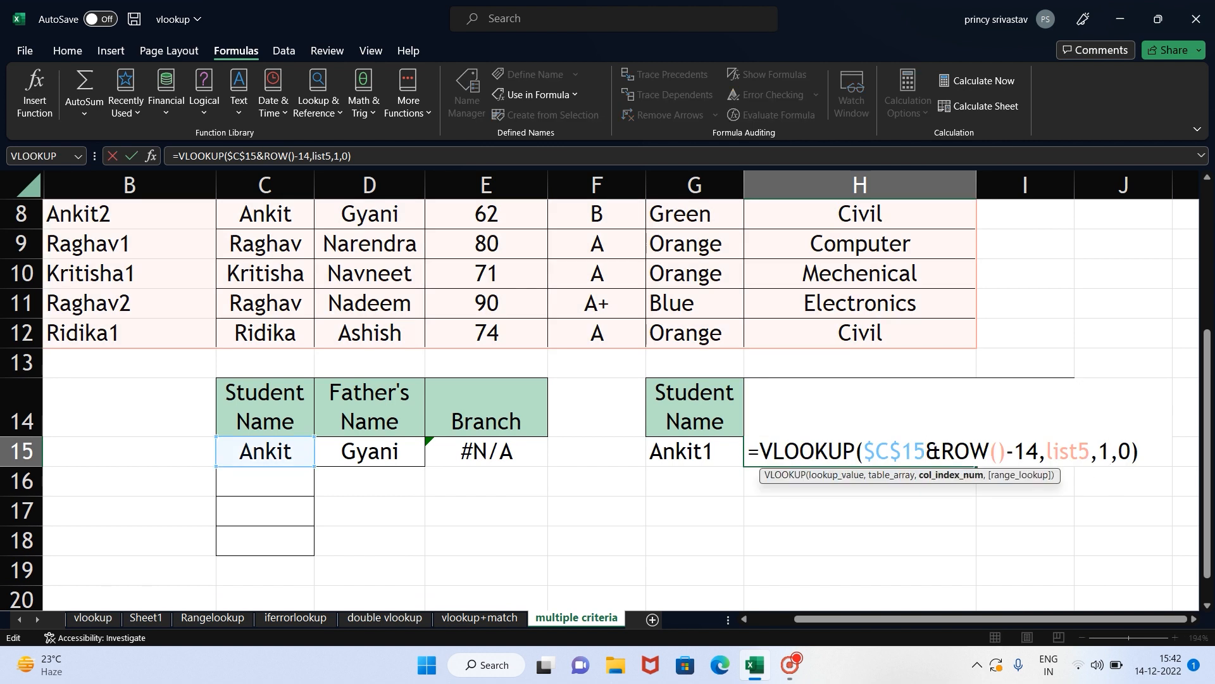
key("BackSpace")
type("3")
key("Return")
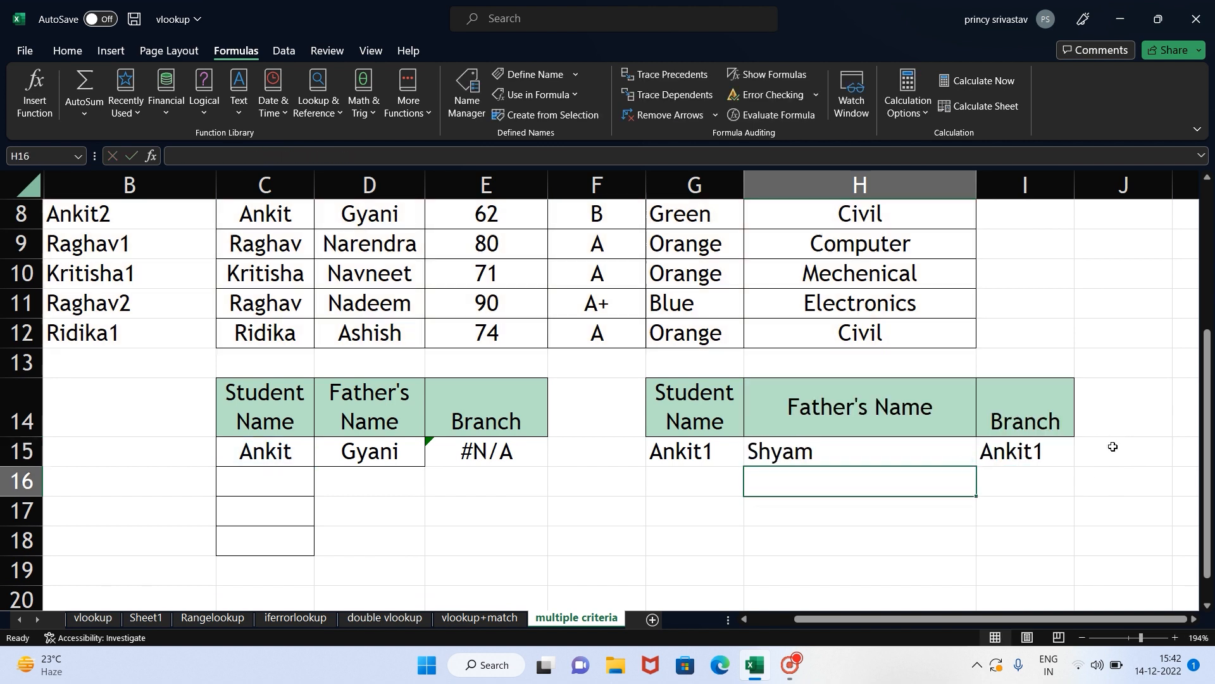
- Set the column index in the I15 VLOOKUP to 7 so it returns the branch
left_click(1044, 459)
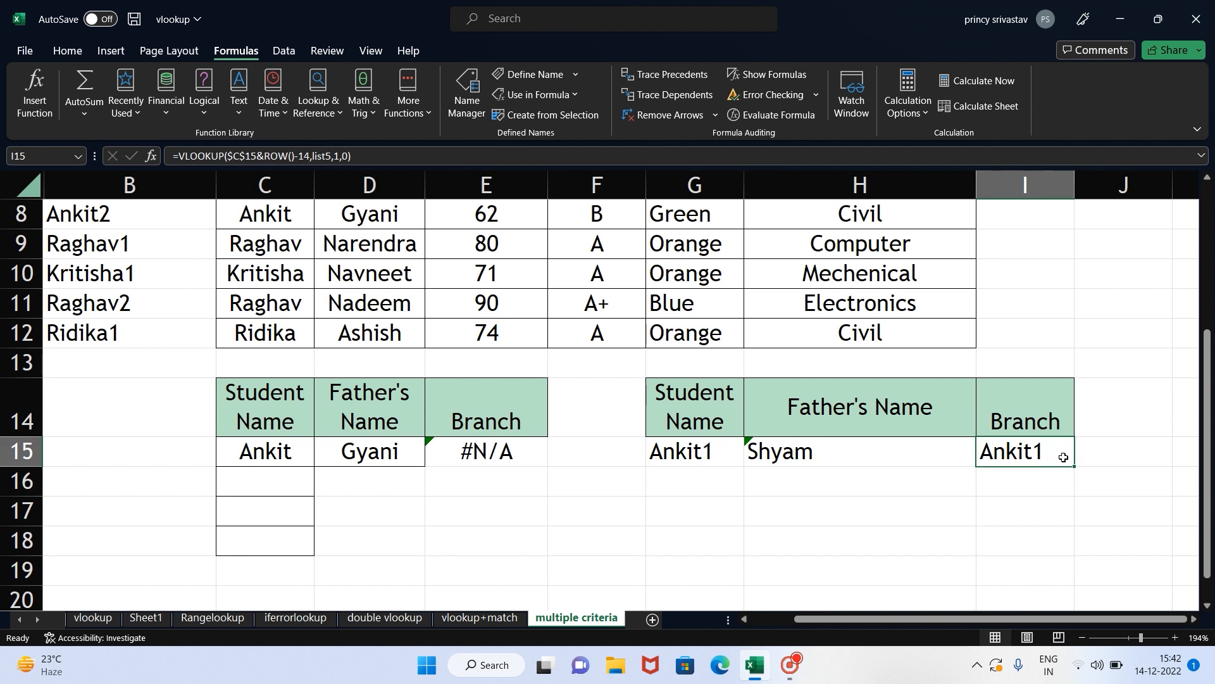
double_click(1058, 457)
left_click(1147, 482)
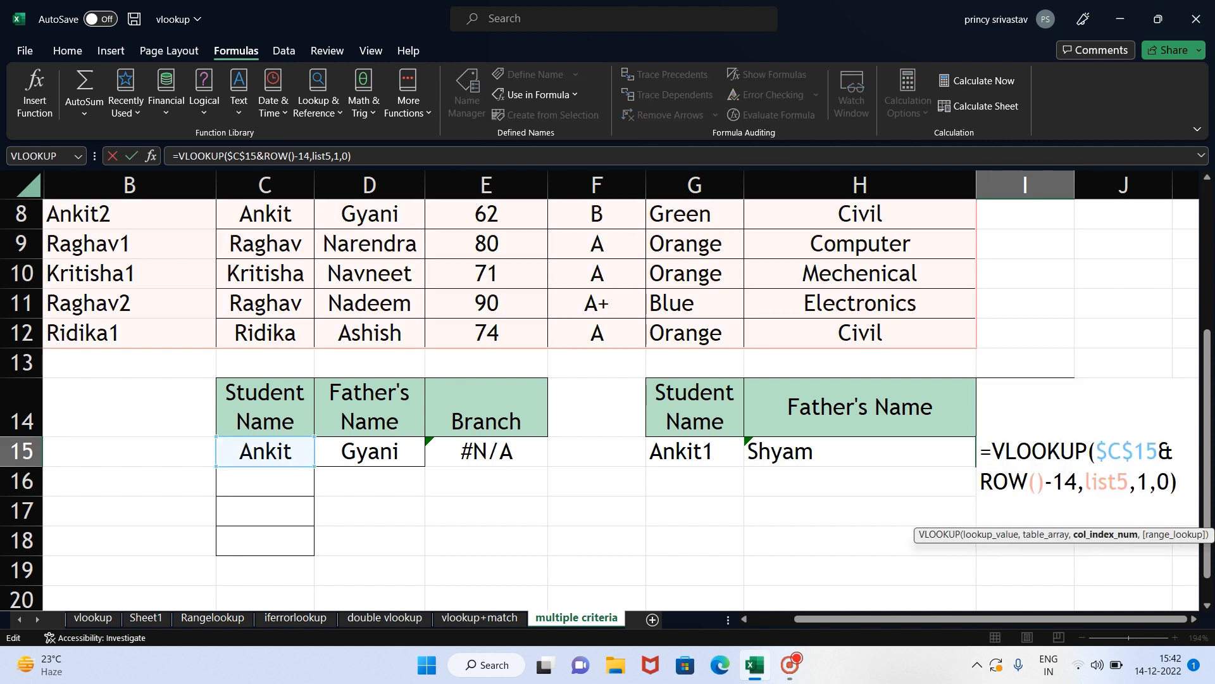
key("BackSpace")
type("7")
key("Return")
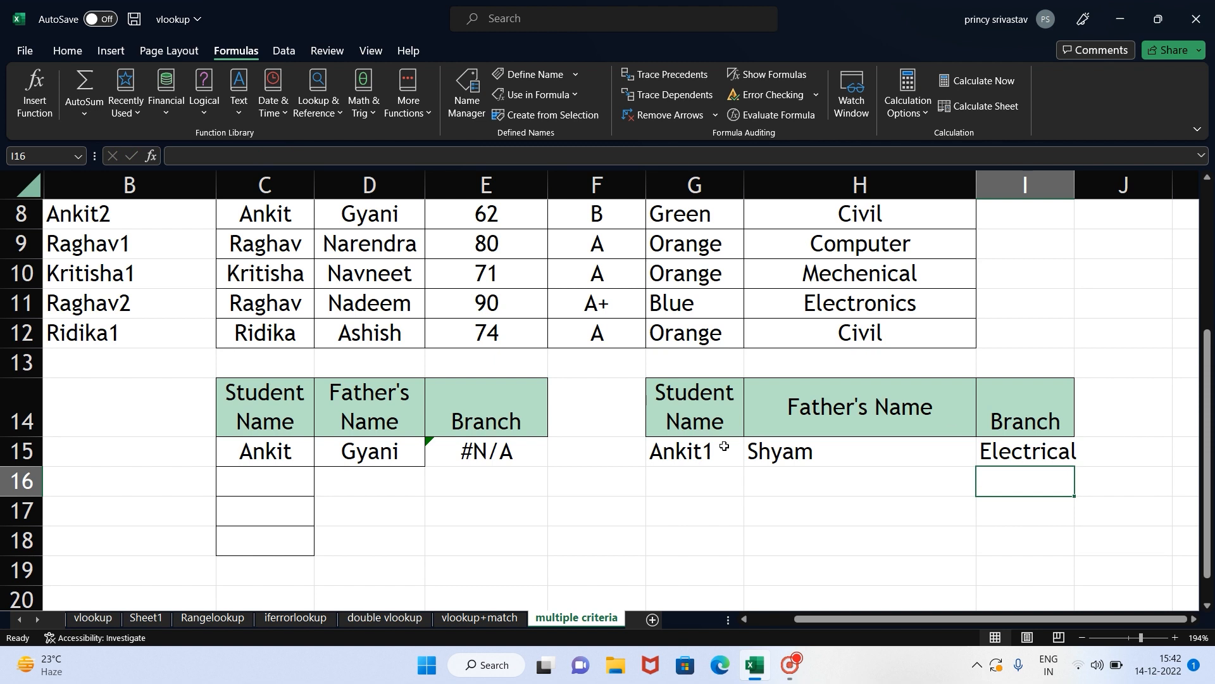
- Fill the G15:I15 formulas down through row 19 and review the first two result rows
left_click_drag(724, 446, 1014, 446)
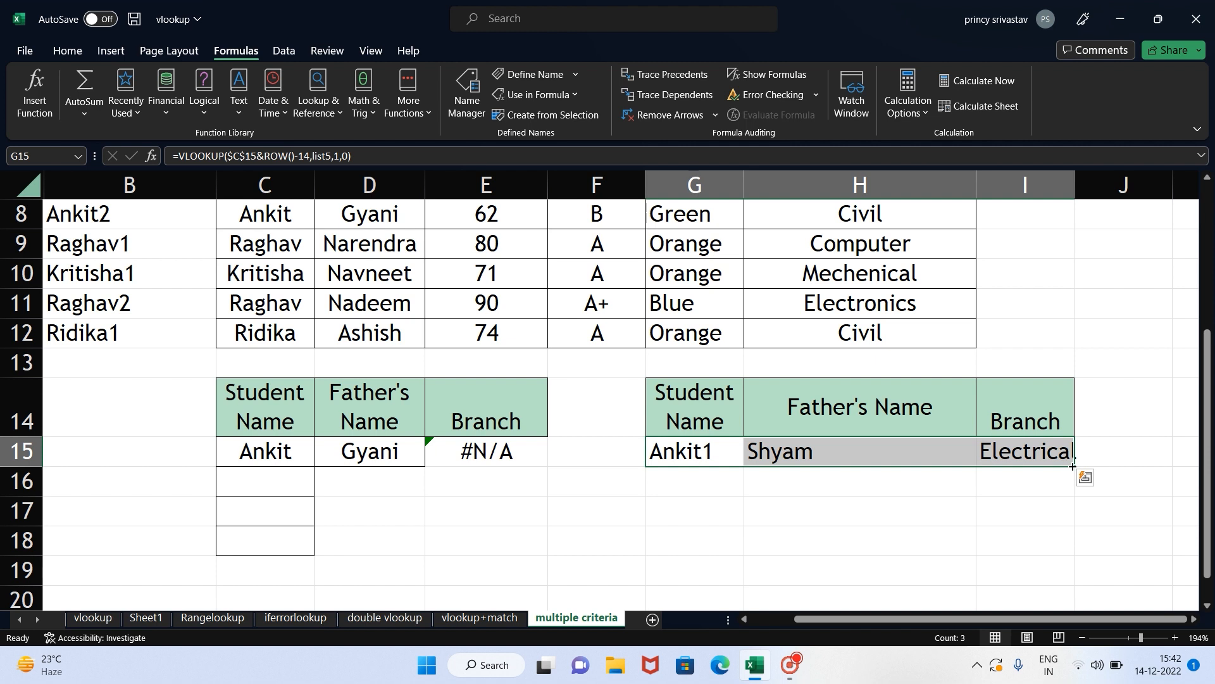
left_click_drag(1073, 466, 1075, 572)
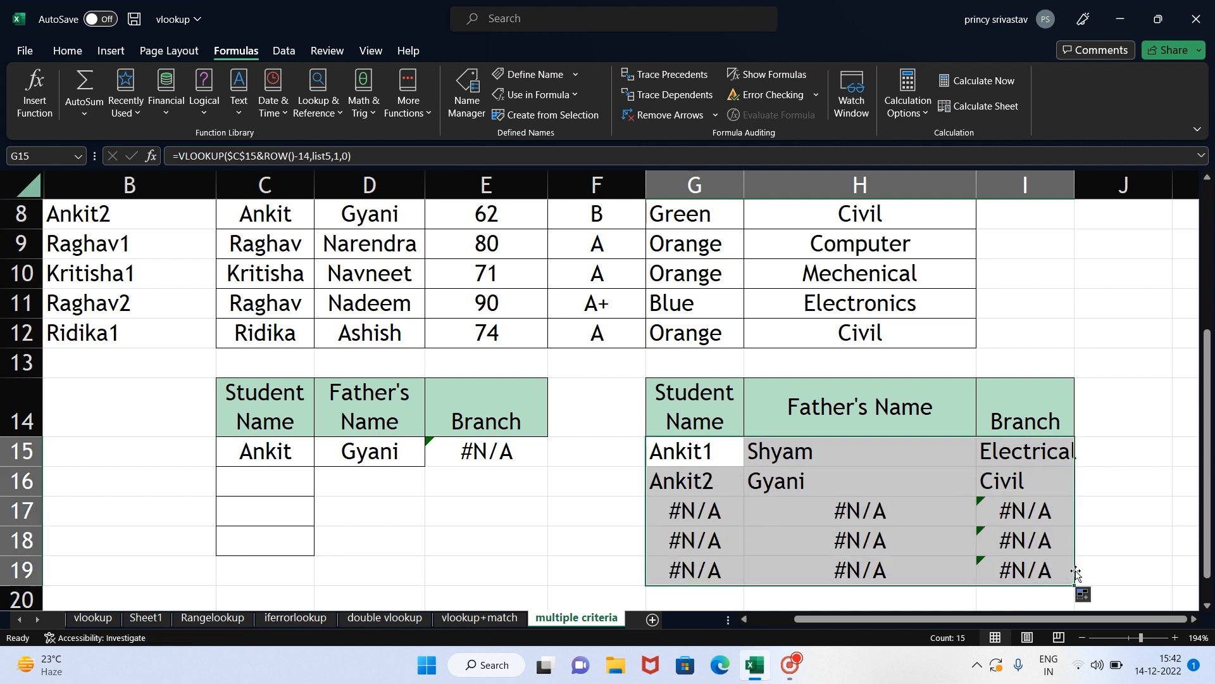
left_click(697, 443)
key("Right")
key("Right")
key("Right")
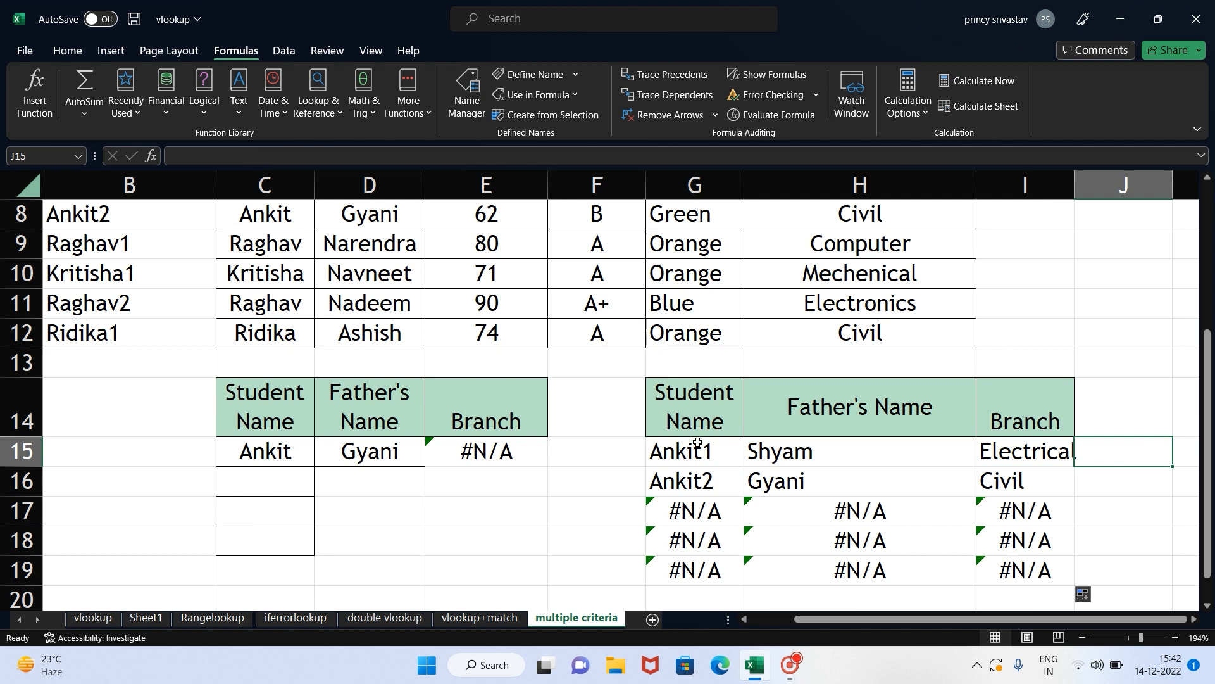
key("Left")
key("Left")
key("Left")
key("Down")
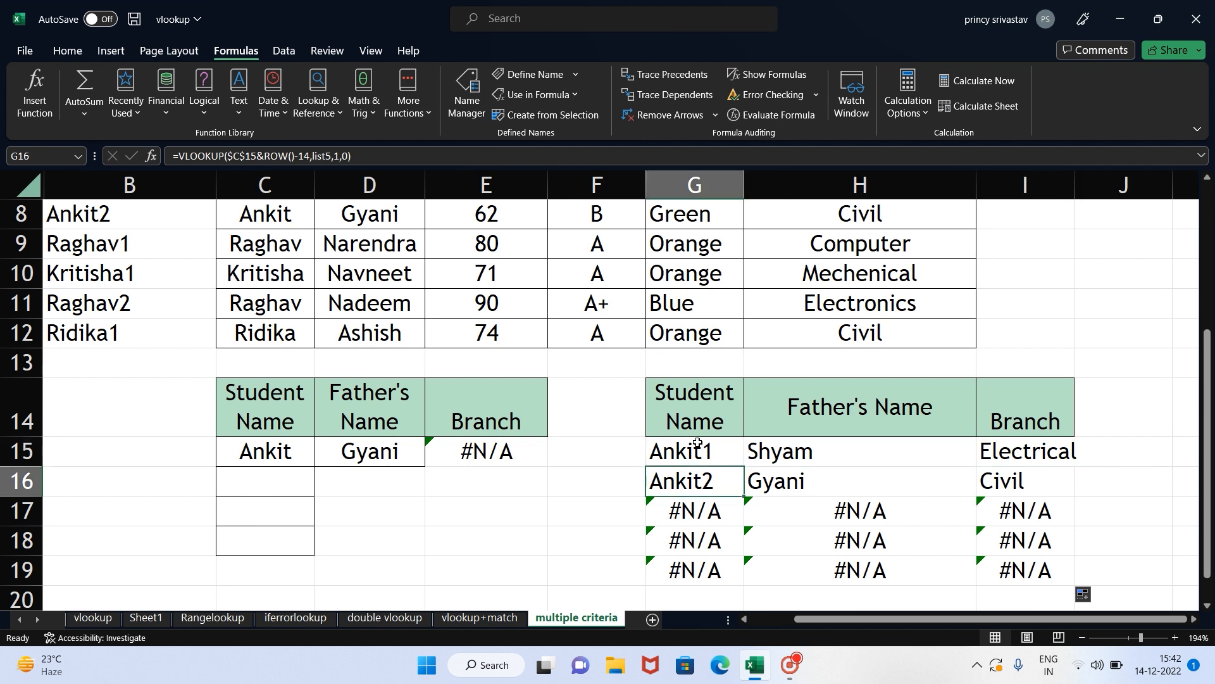
key("Right")
key("Right")
left_click(697, 443)
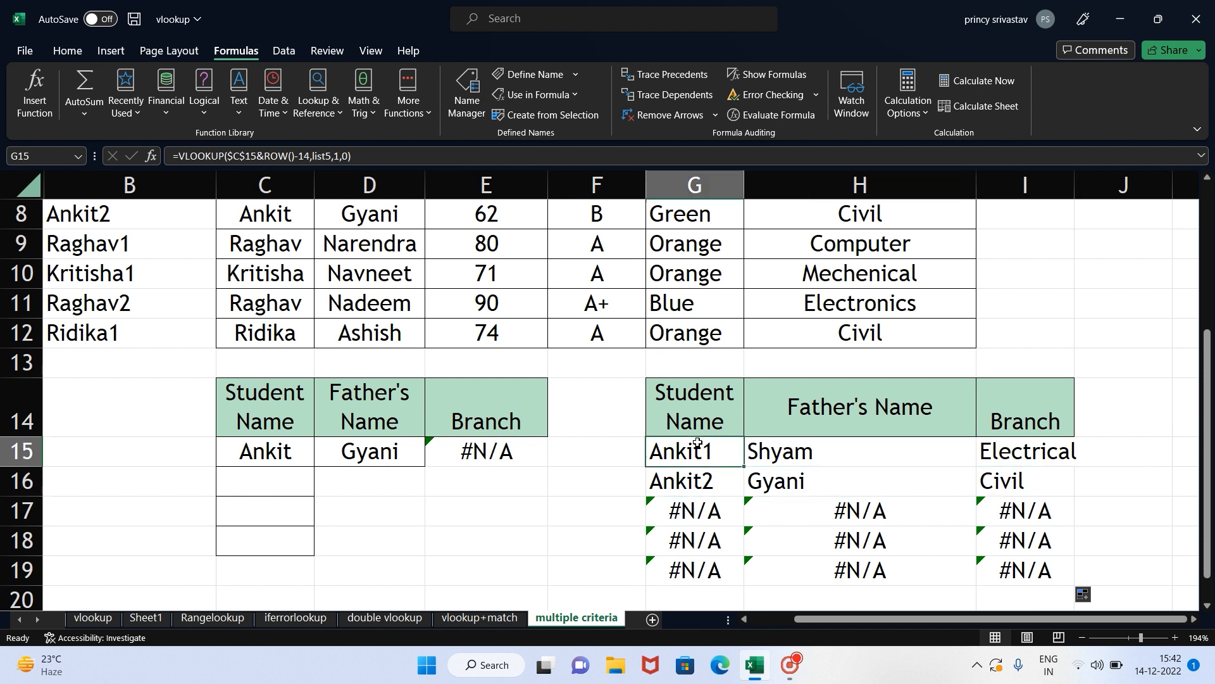
- Inspect the G16 and H16 formulas and compare the returned keys and branches with the lookup name in C15
left_click(719, 474)
double_click(719, 477)
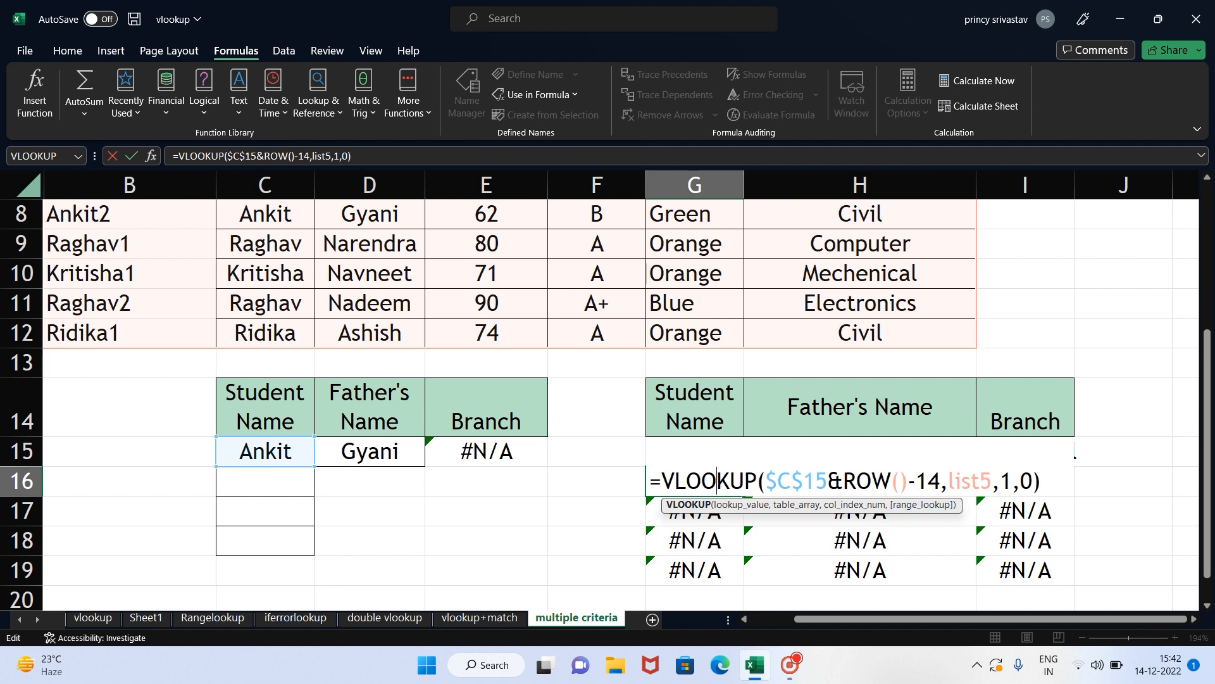
key("Return")
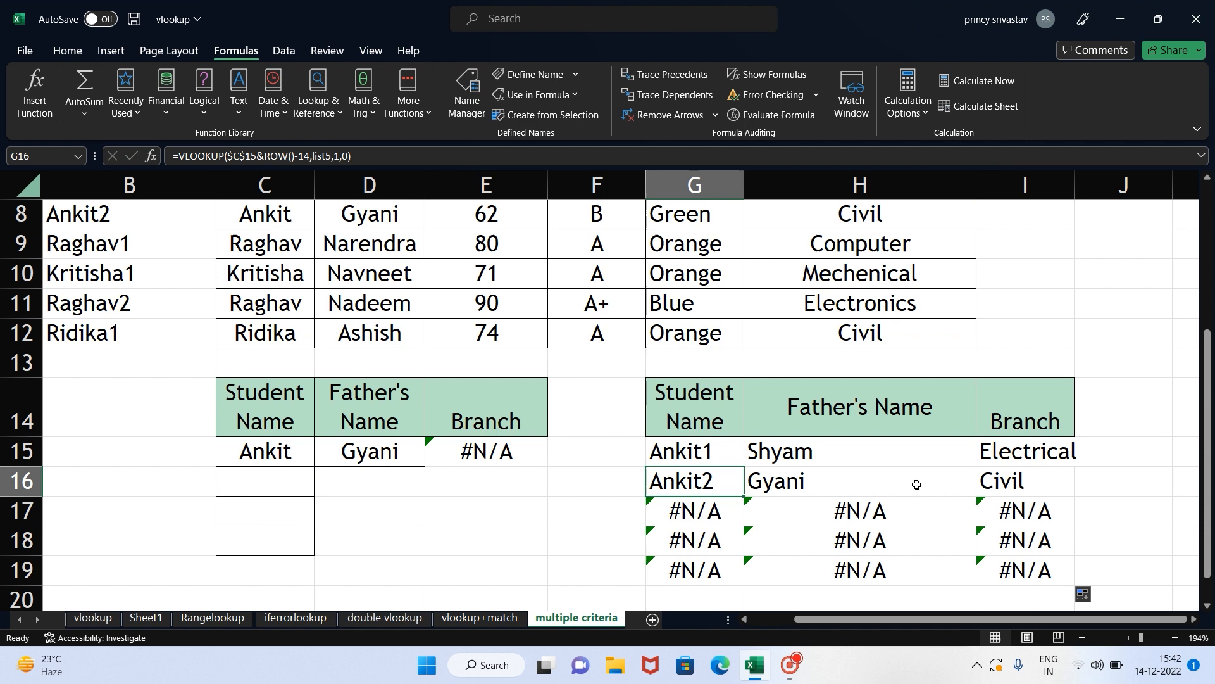
double_click(875, 481)
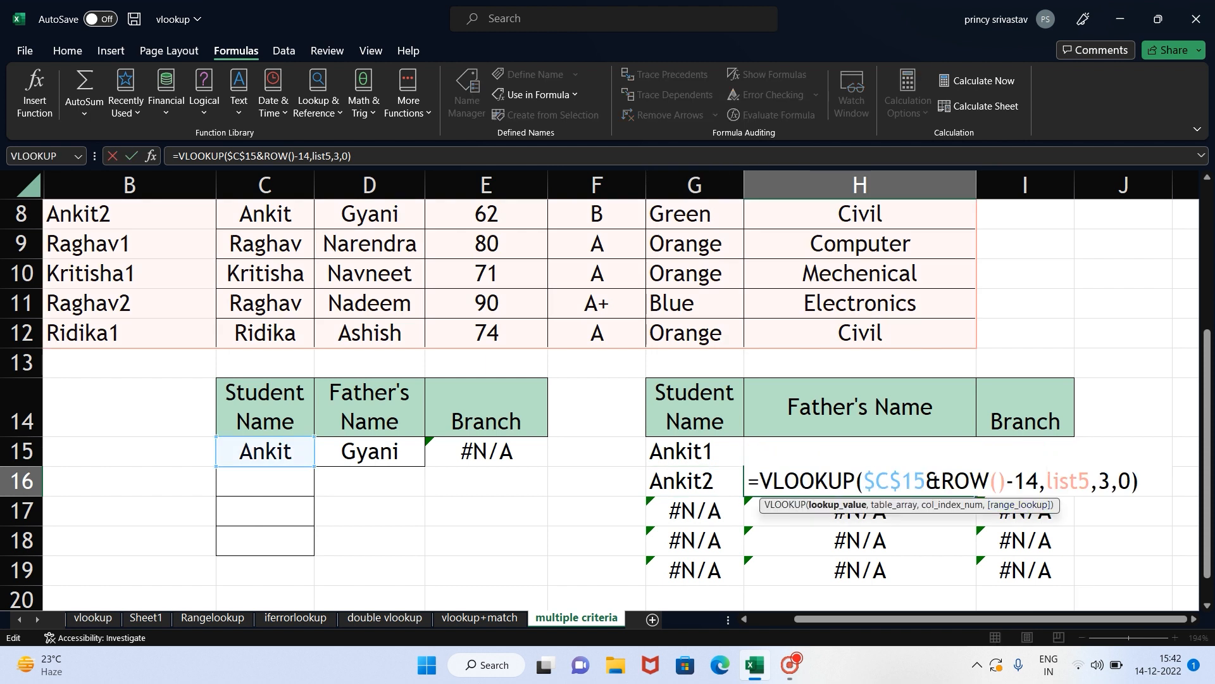
key("ctrl+Return")
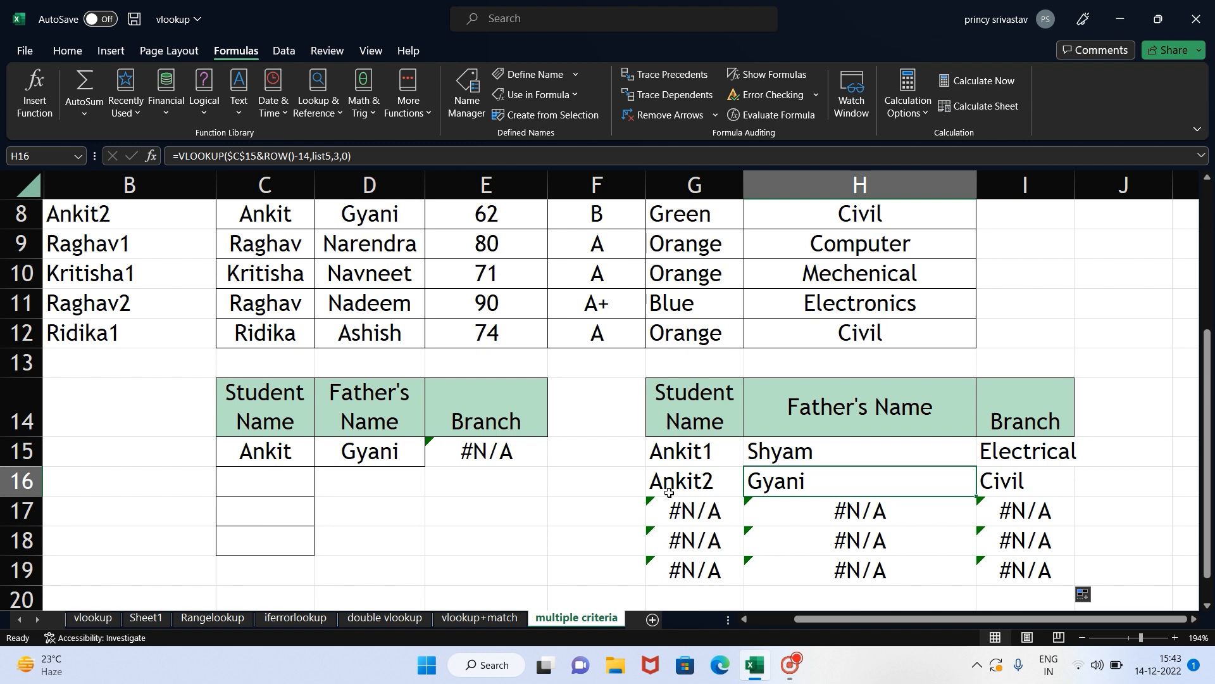
left_click(256, 459)
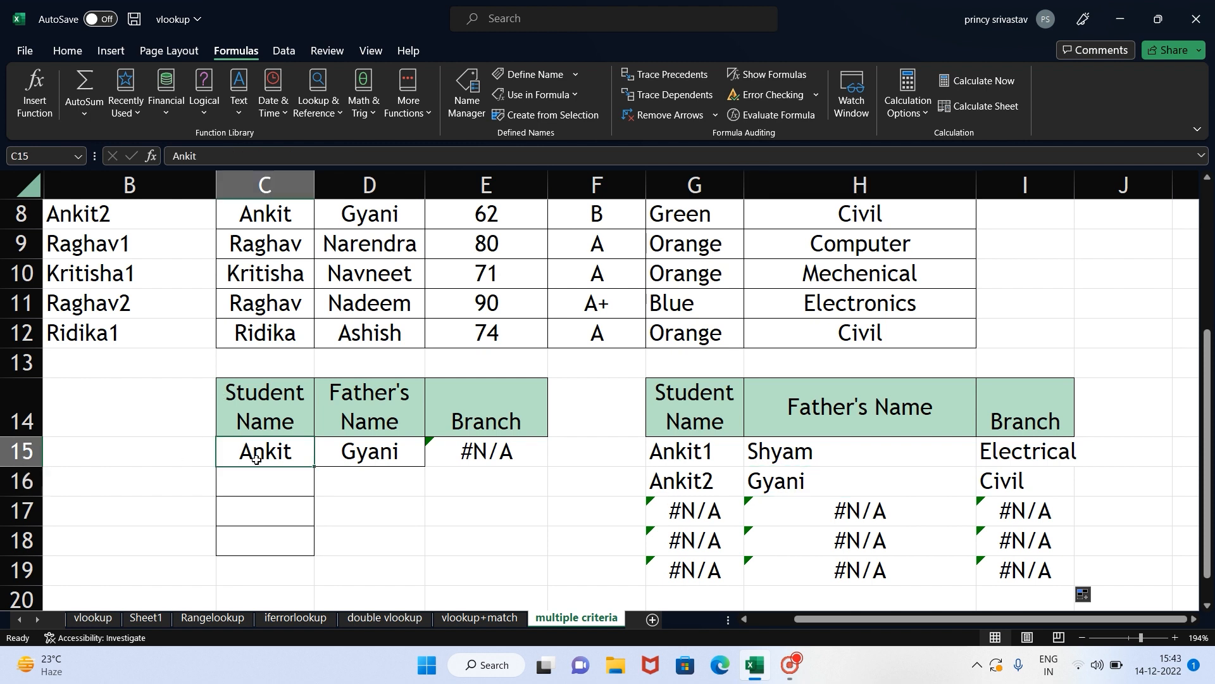
left_click_drag(703, 459, 715, 485)
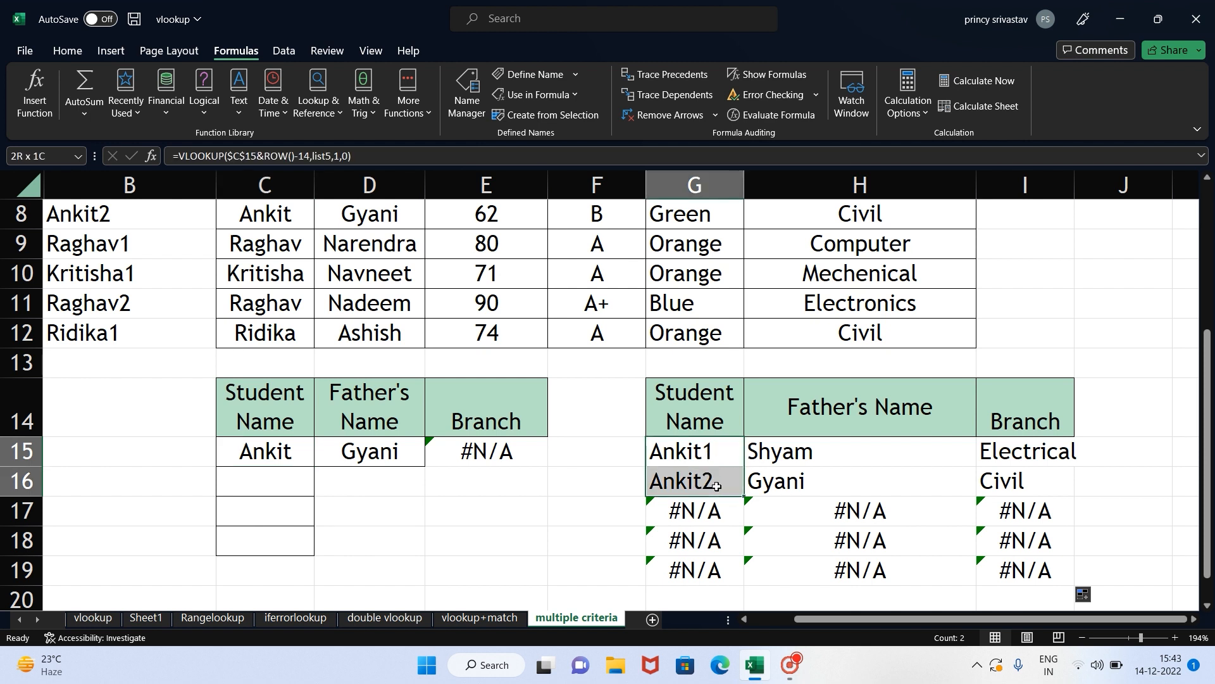
left_click(1043, 451)
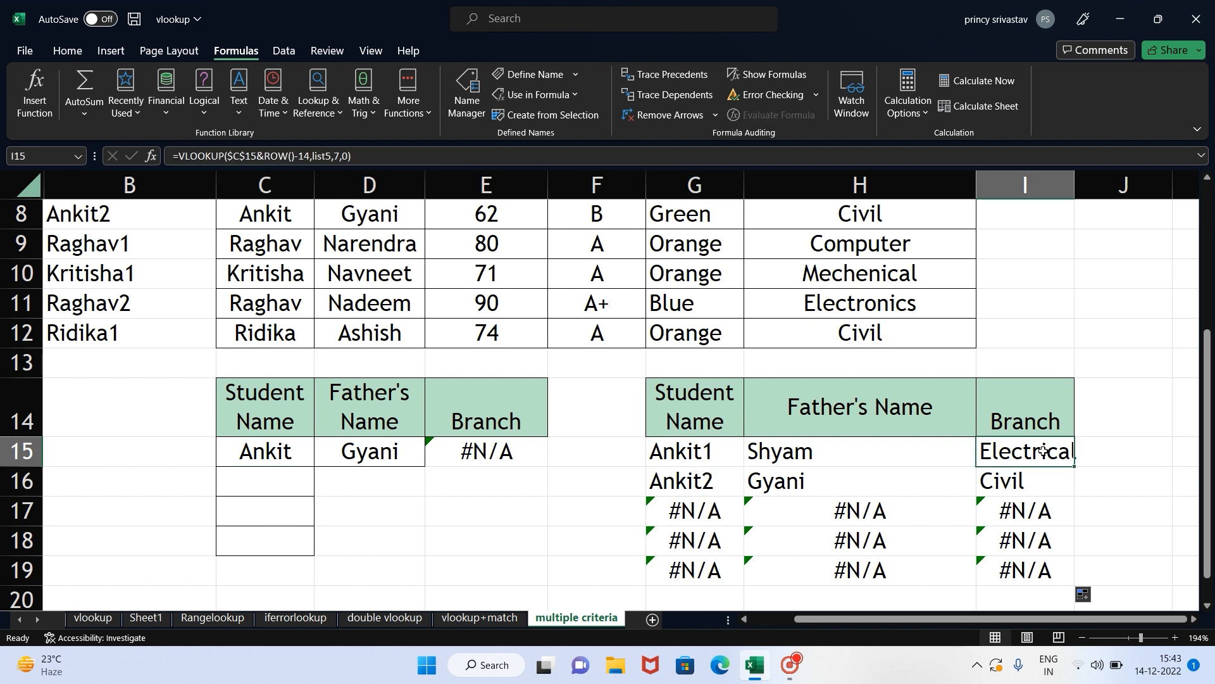
left_click_drag(1043, 451, 1039, 479)
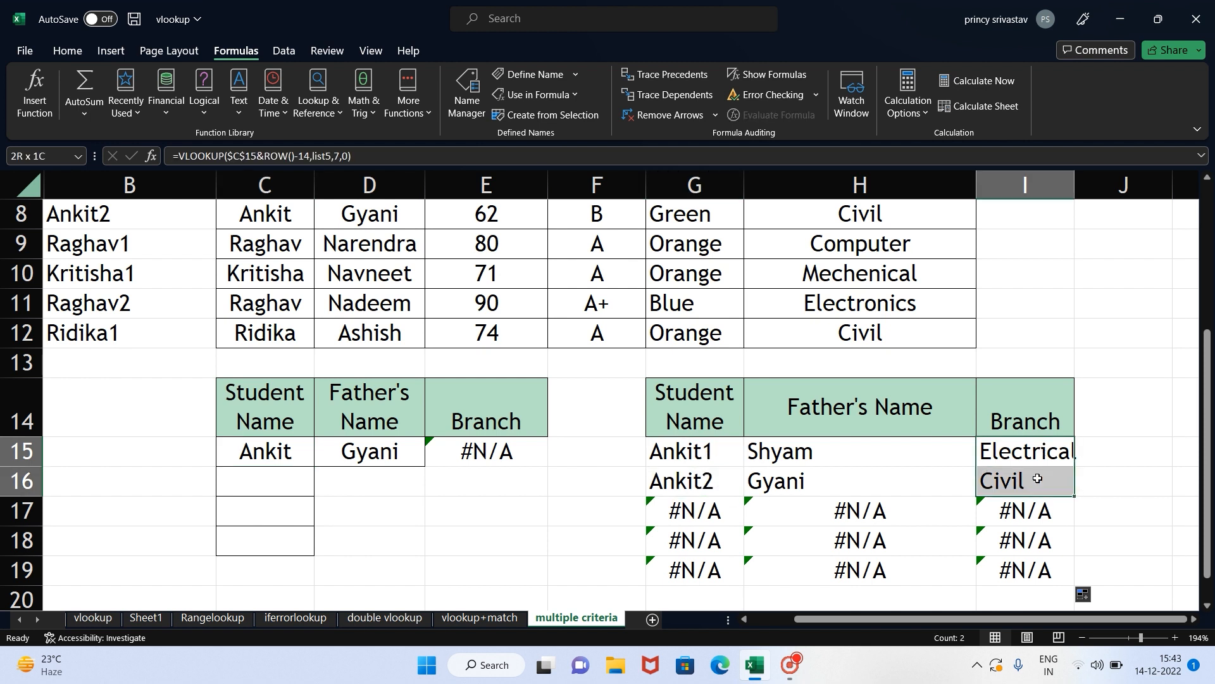
left_click(713, 510)
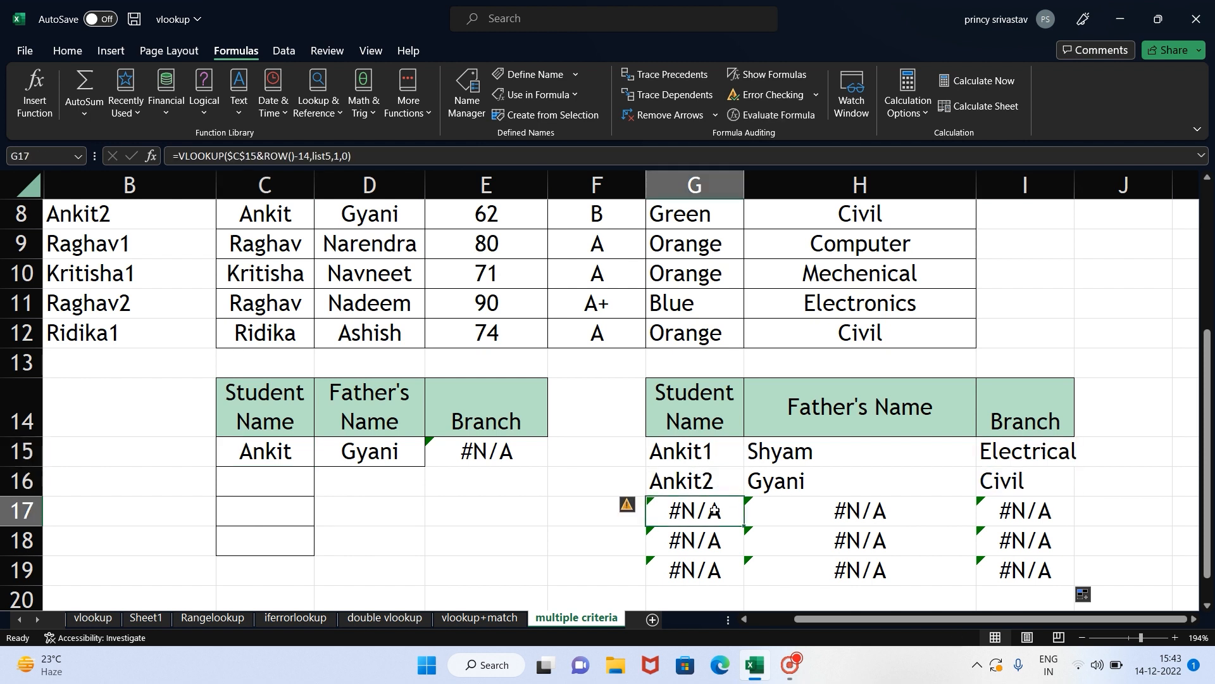
left_click(709, 439)
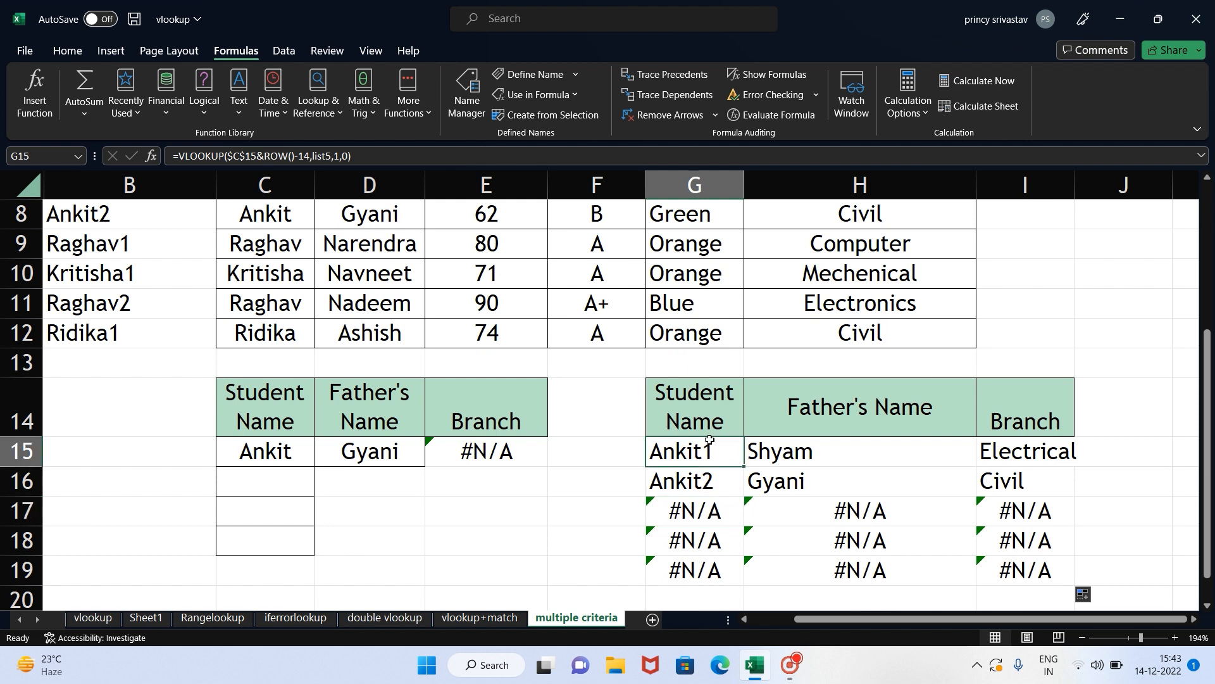
left_click(180, 158)
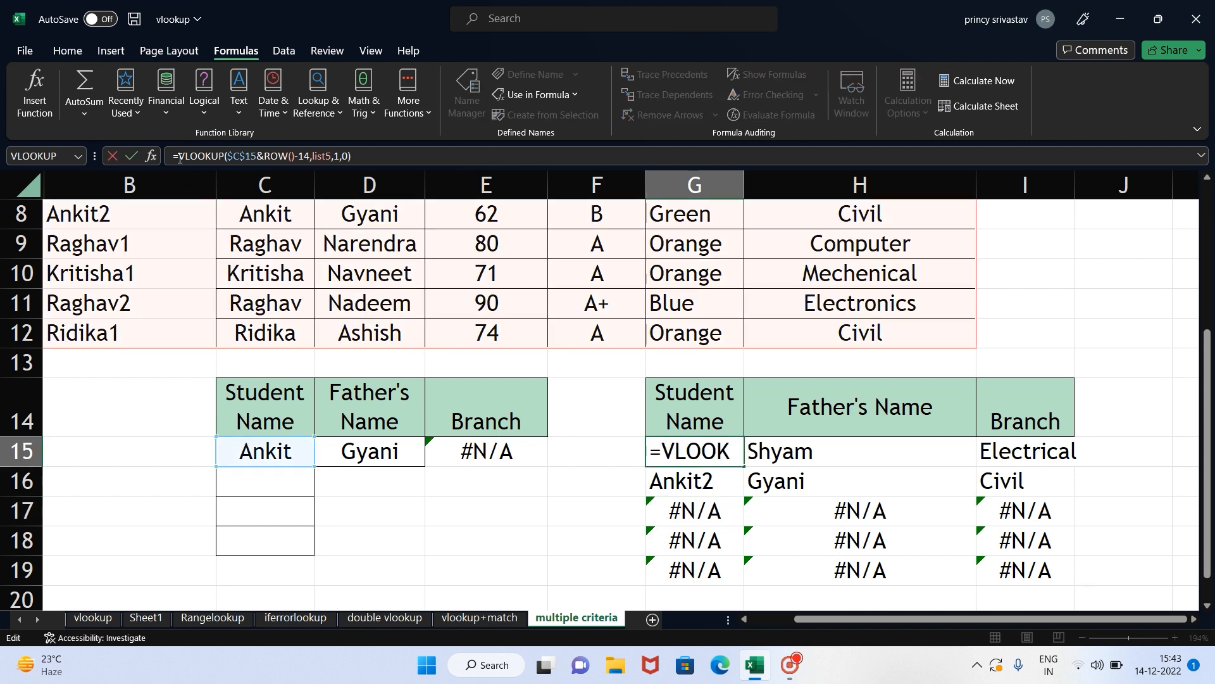
key("Escape")
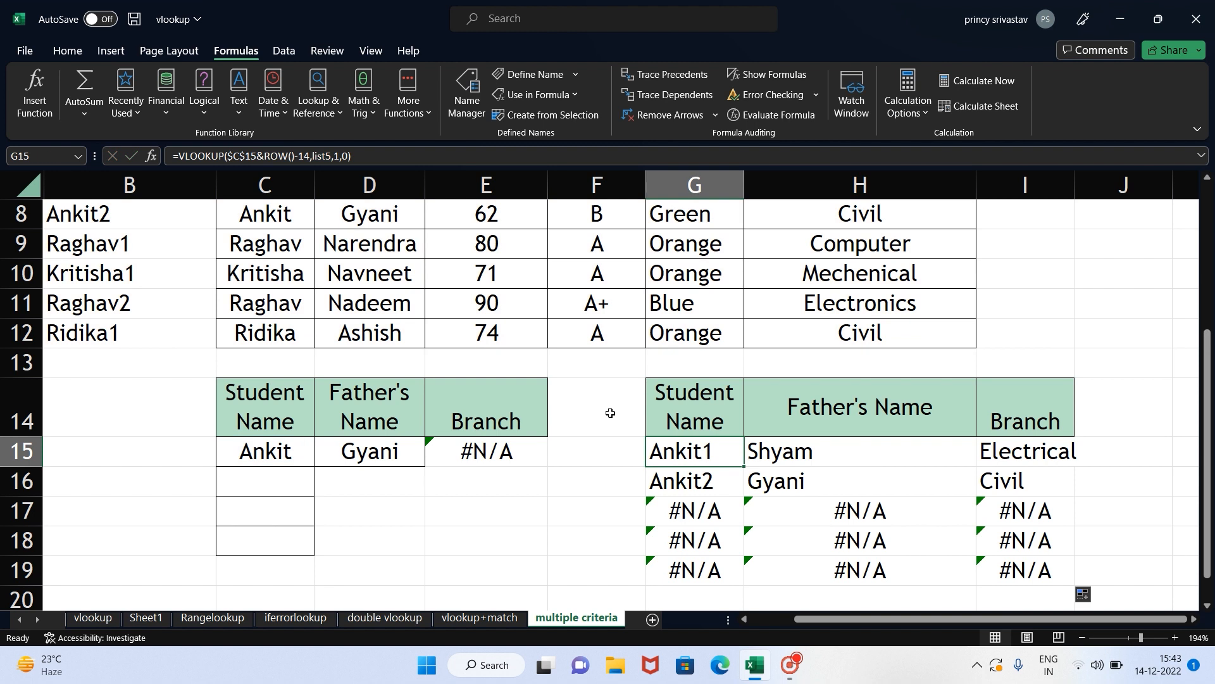
- Wrap the VLOOKUP in G15 with IFERROR, using " " as the value if an error occurs
double_click(716, 454)
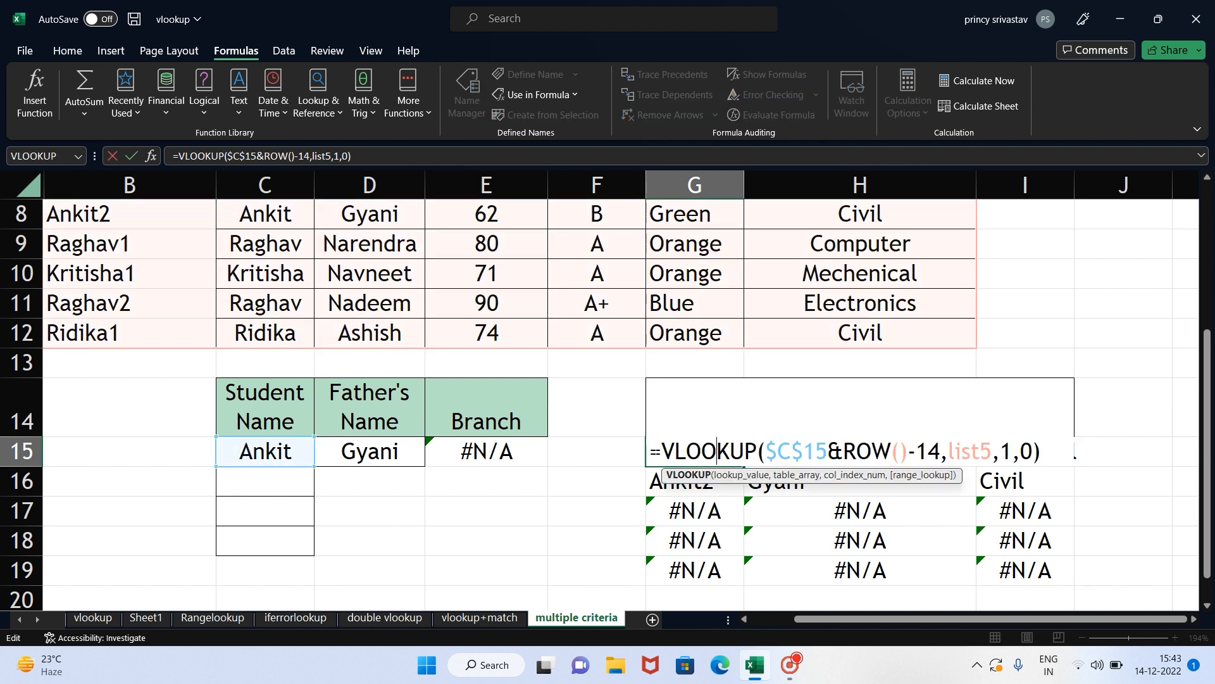
left_click(666, 453)
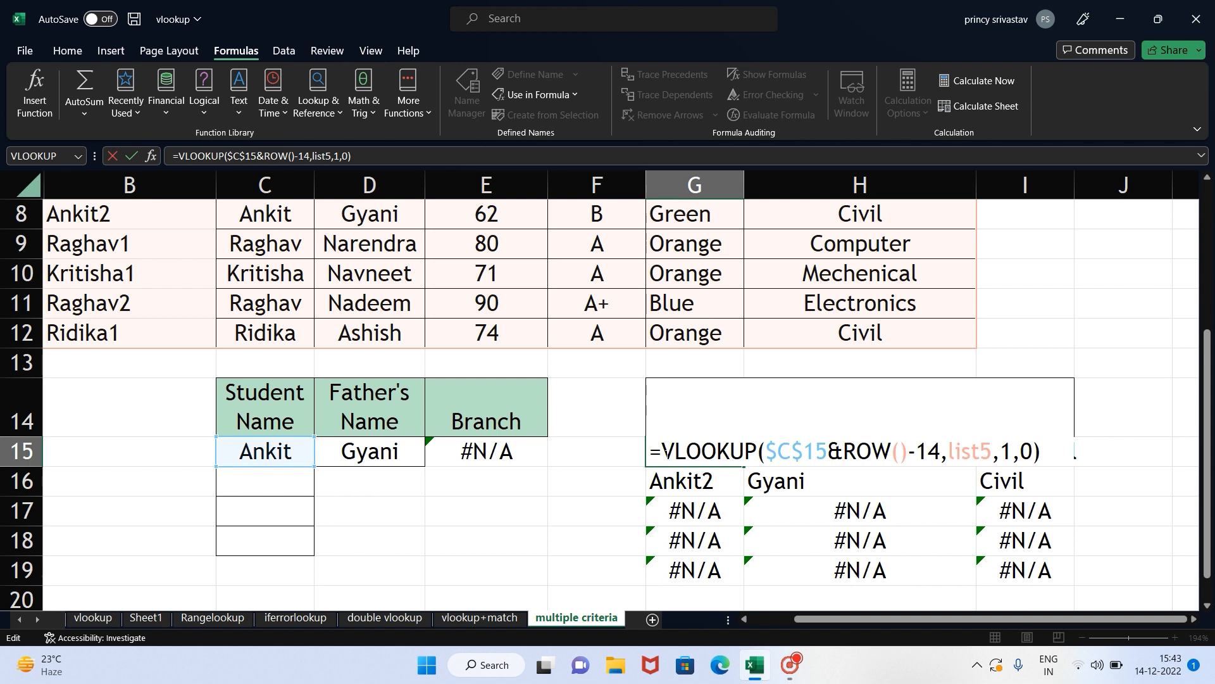
type("if")
type("erro")
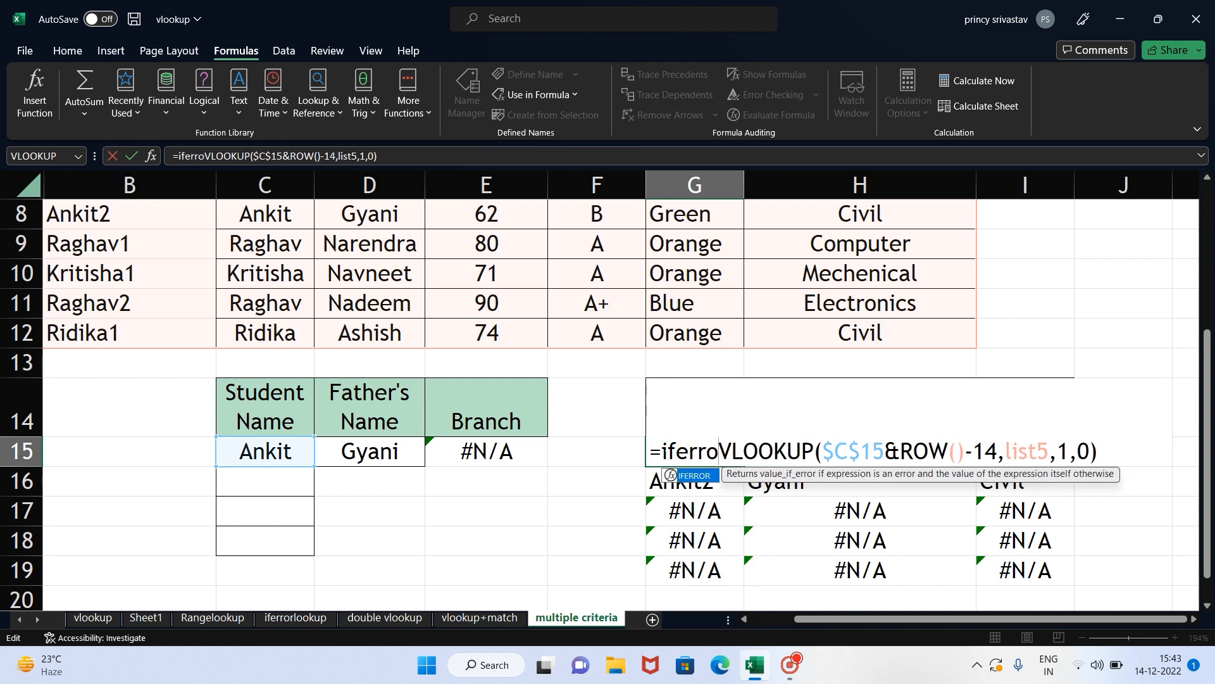
type("r")
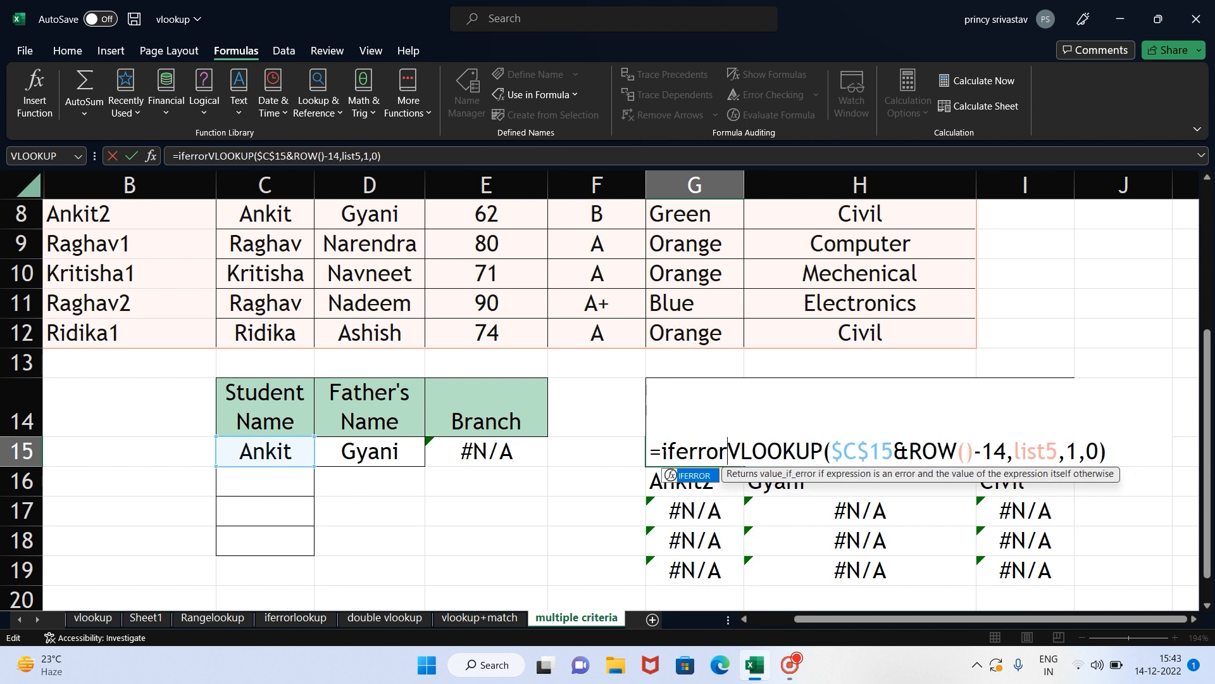
type("(")
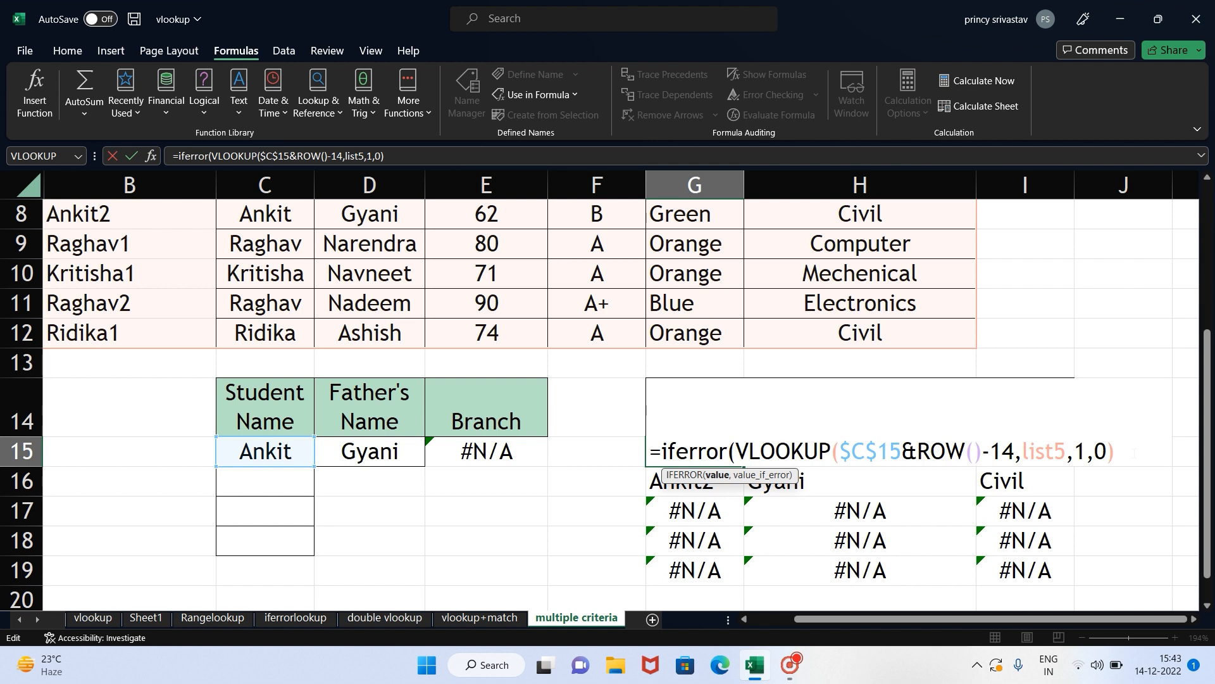
type(",")
type("\"")
key("BackSpace")
type("\")")
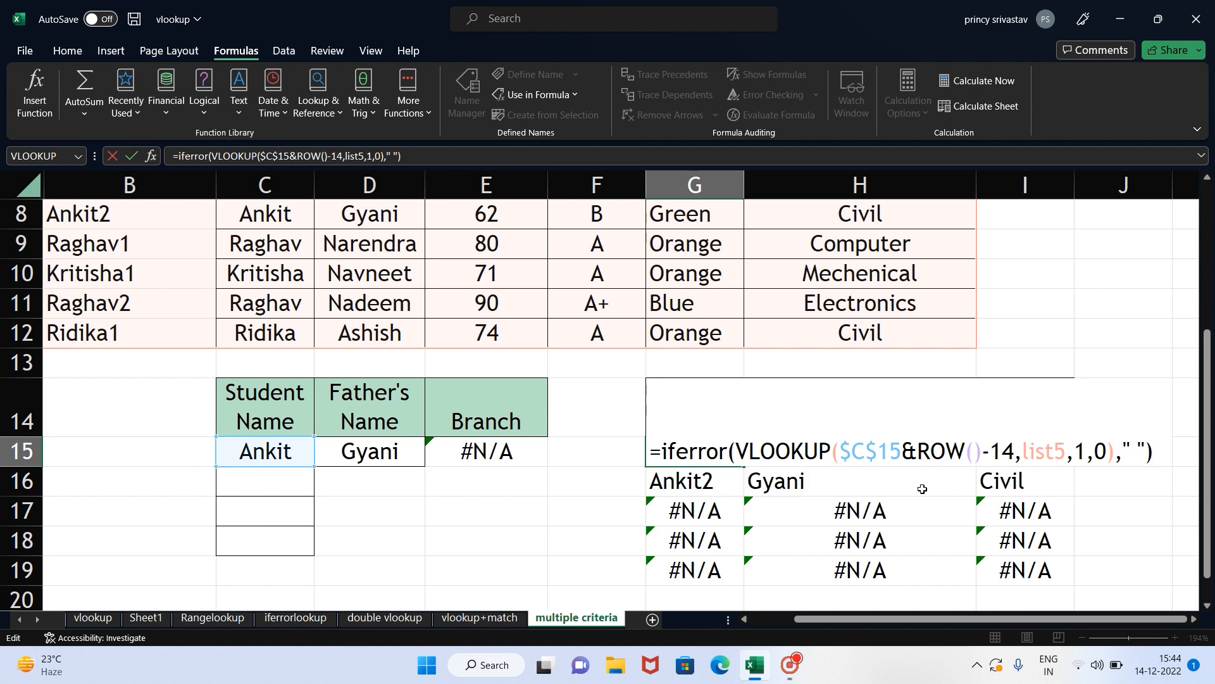
key("Return")
- Fill the G15 IFERROR formula down to G19 and check the copied formula in G17
left_click(717, 456)
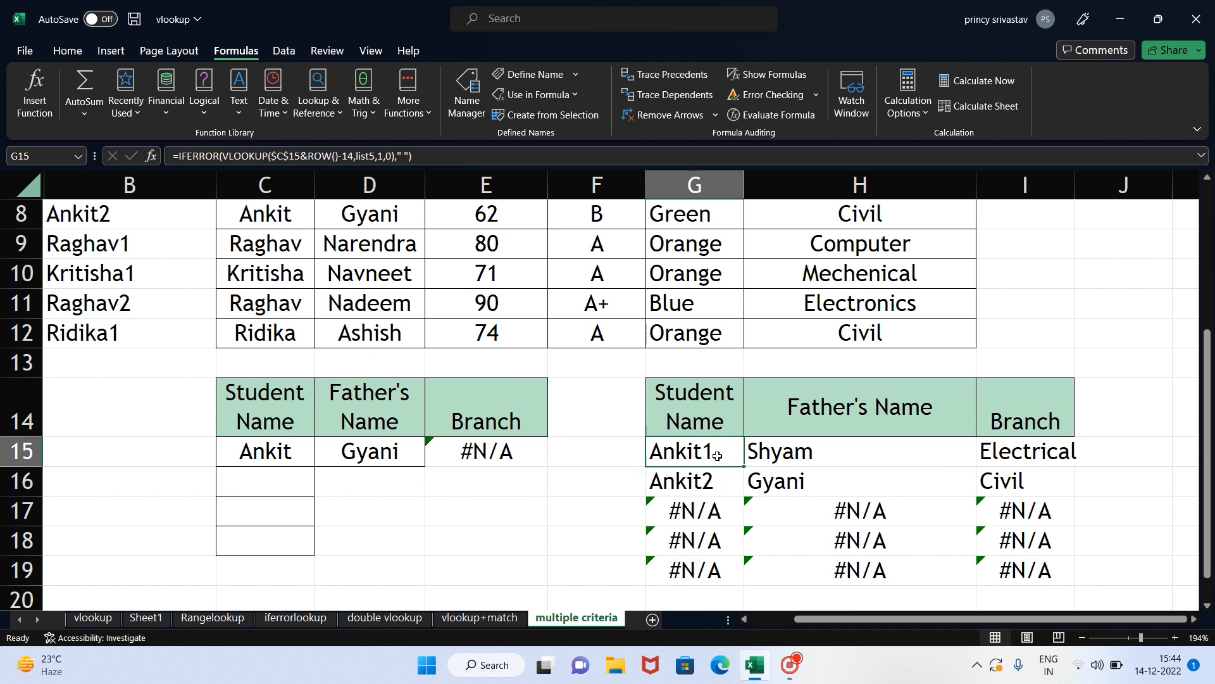
left_click_drag(743, 466, 737, 583)
left_click(708, 505)
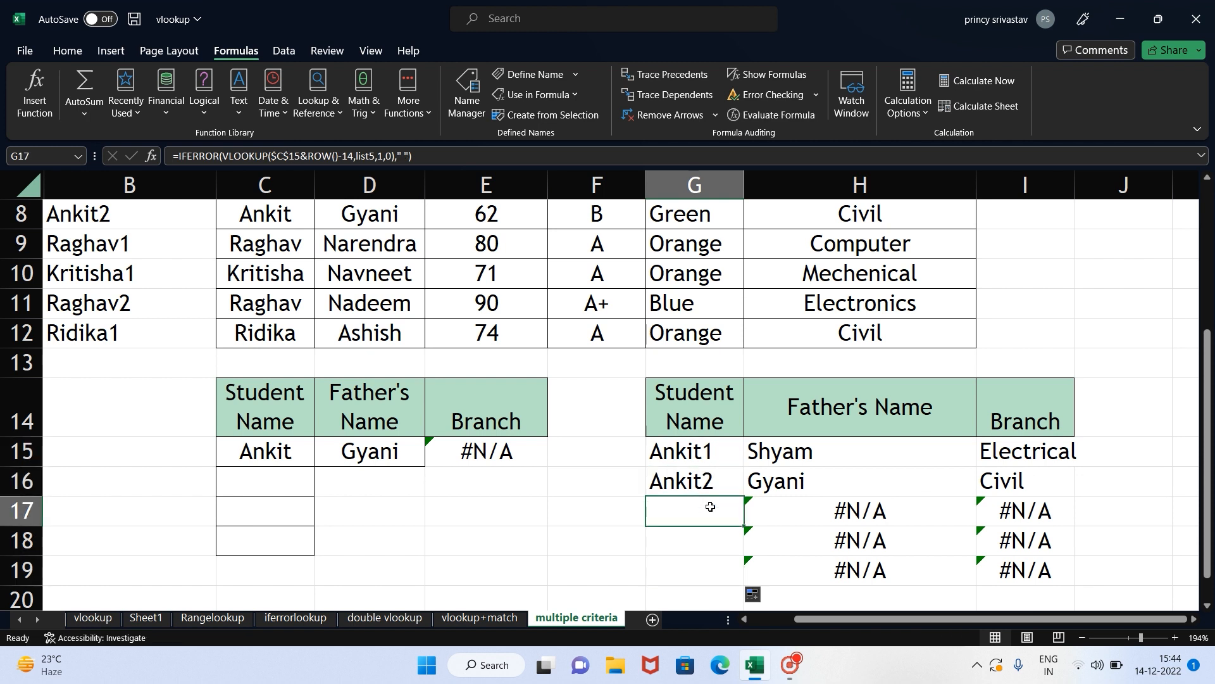
left_click(701, 547)
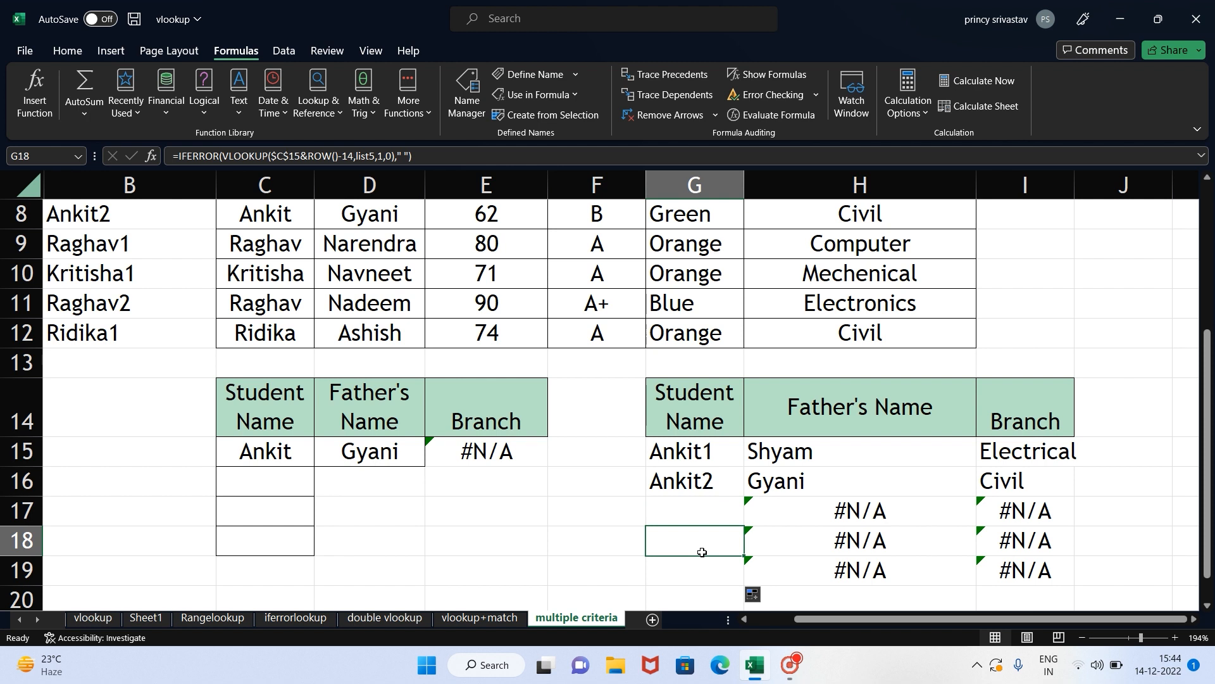
double_click(717, 510)
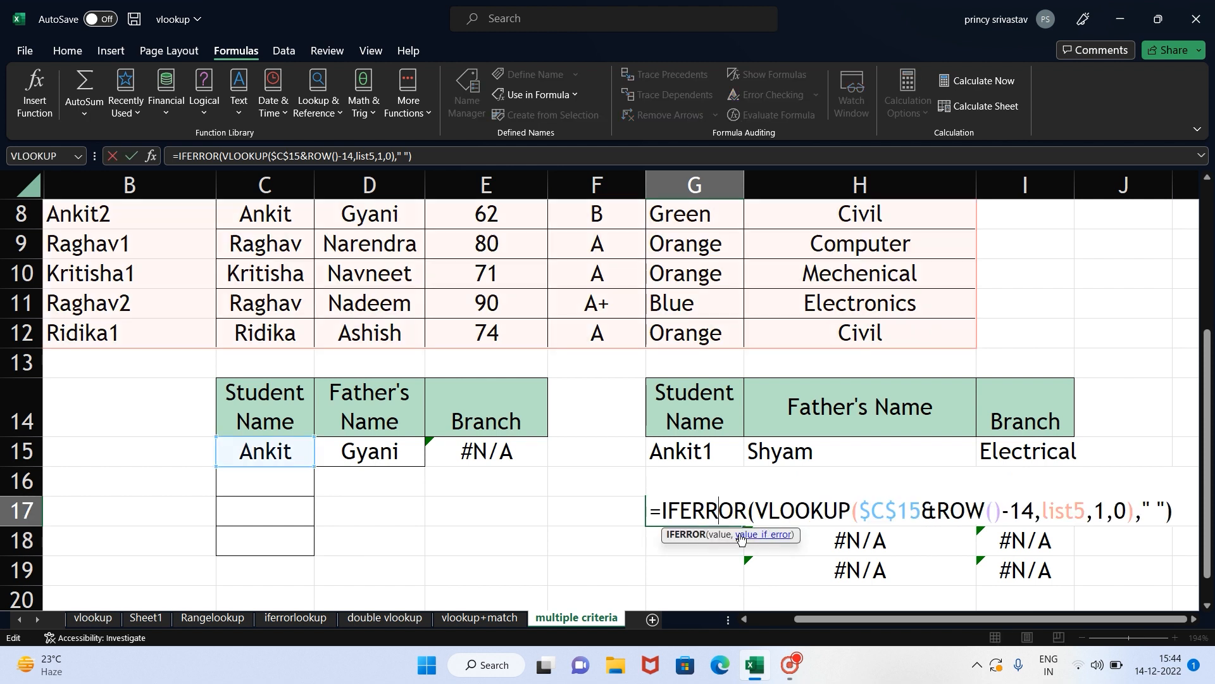
key("ctrl+Return")
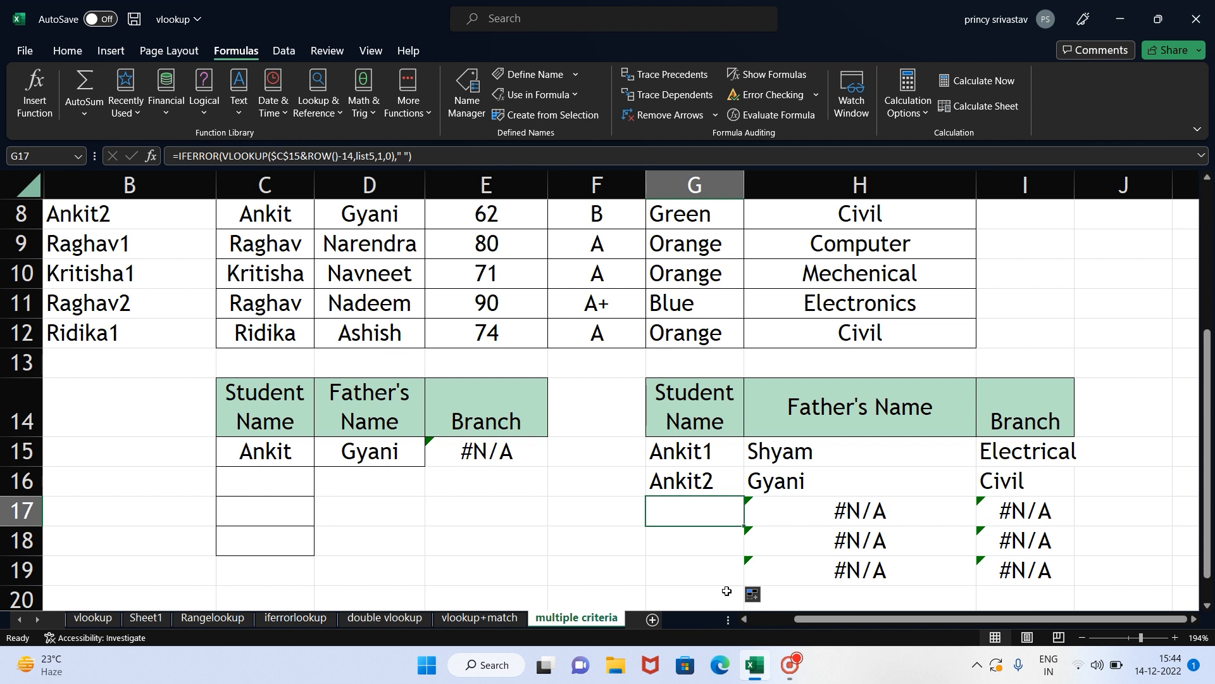
- Wrap the VLOOKUP in H15 with IFERROR, using 0 as the value if an error occurs
left_click(830, 446)
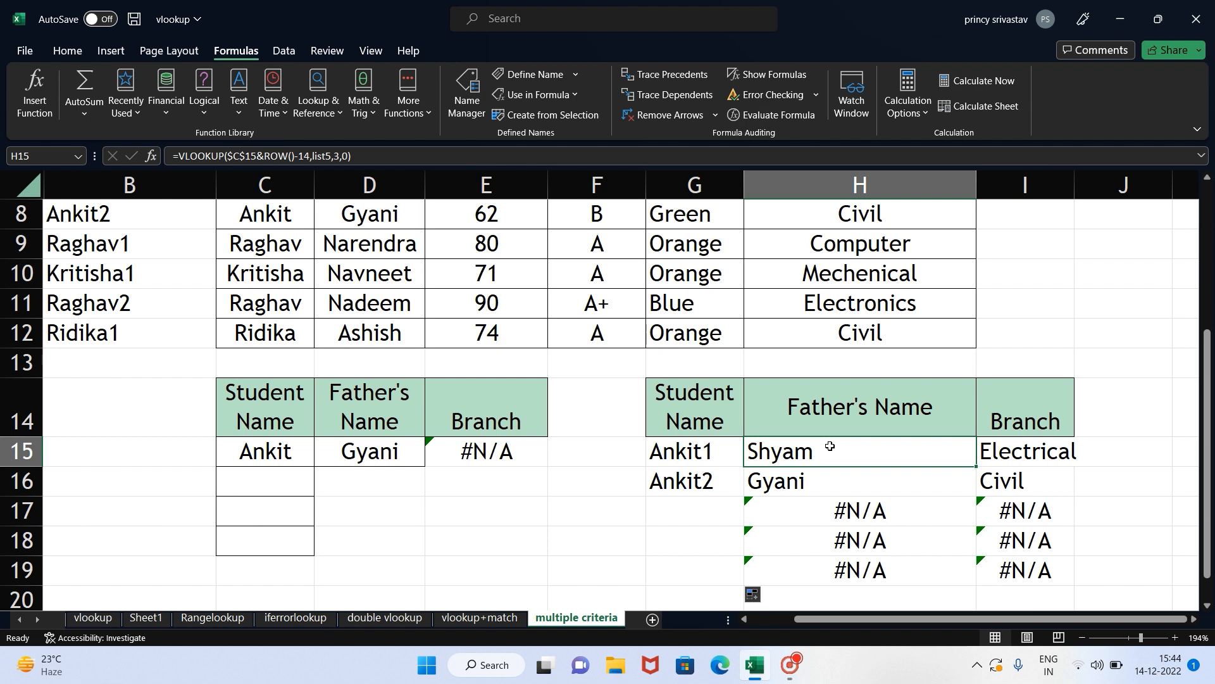
double_click(830, 446)
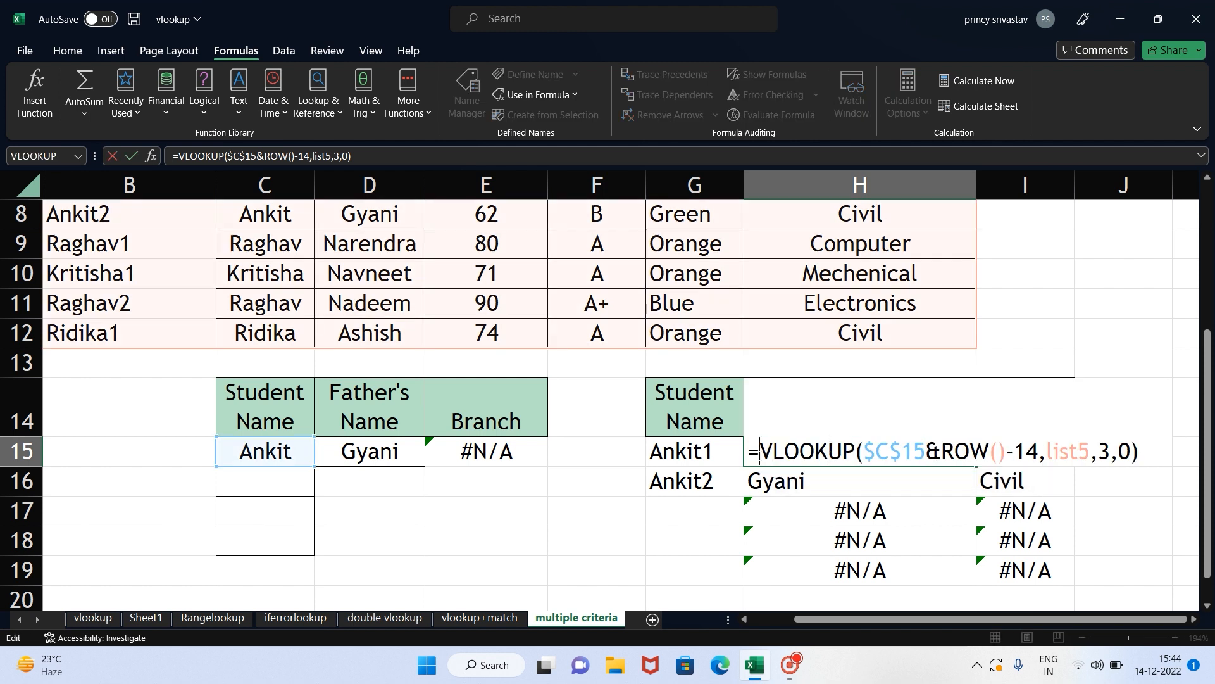
type("iferr")
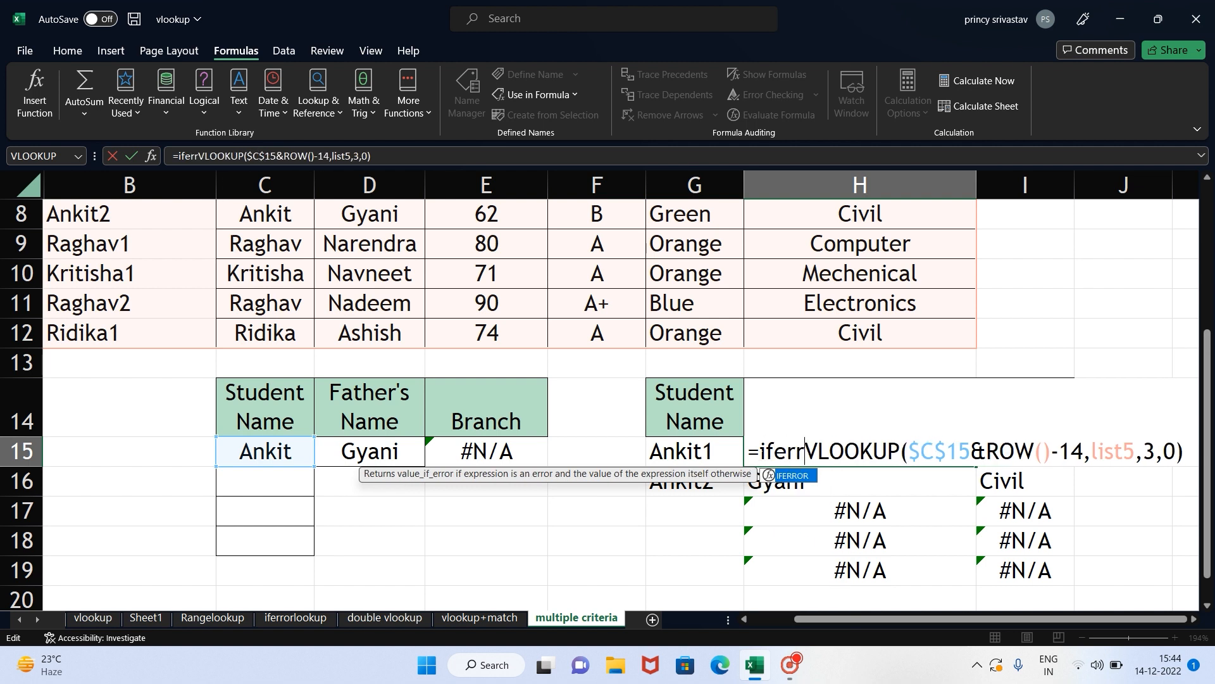
type("or(")
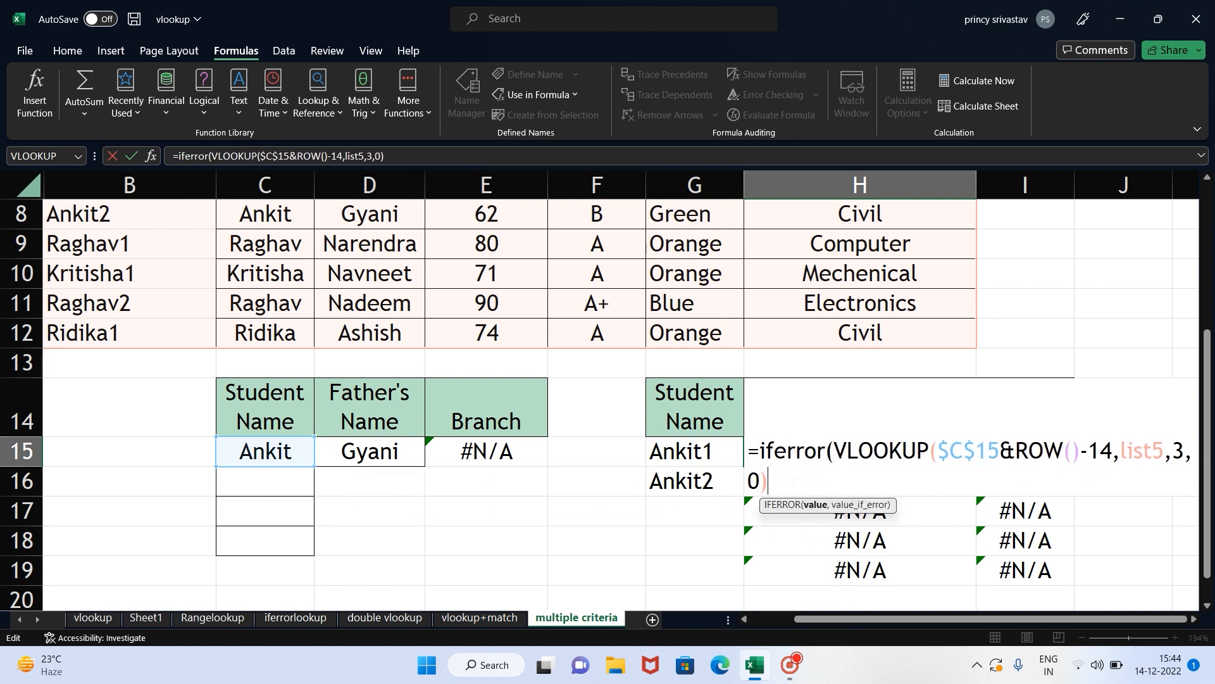
type(",0")
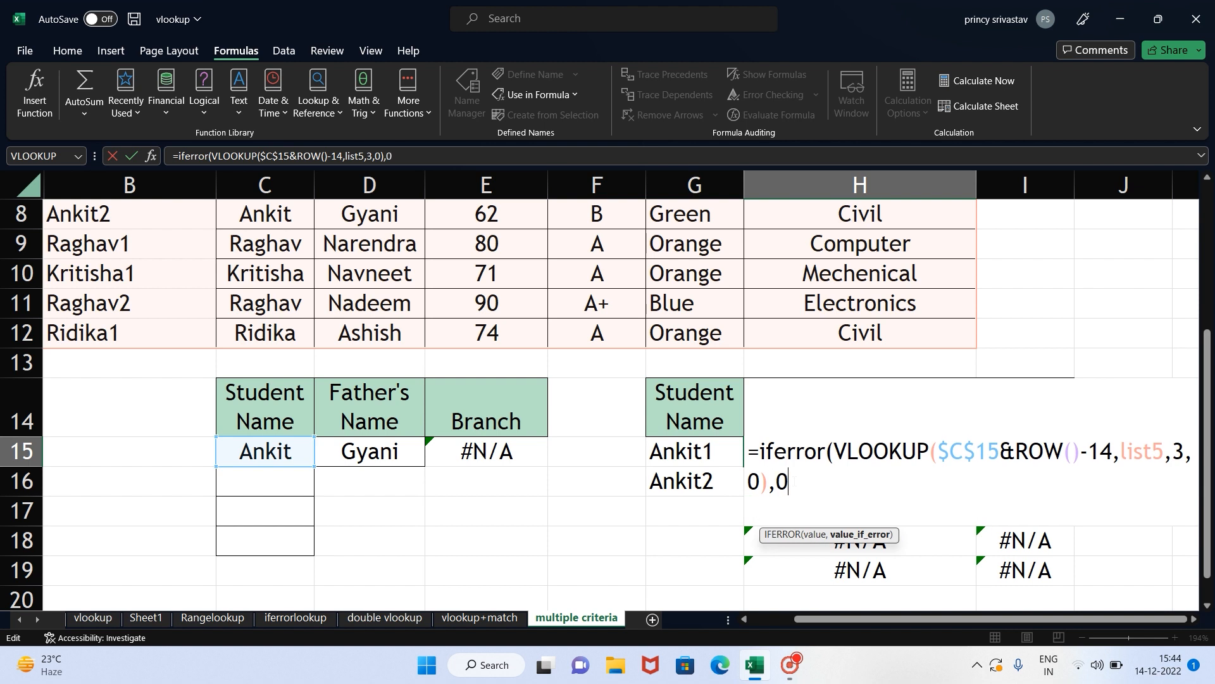
type(")")
key("Return")
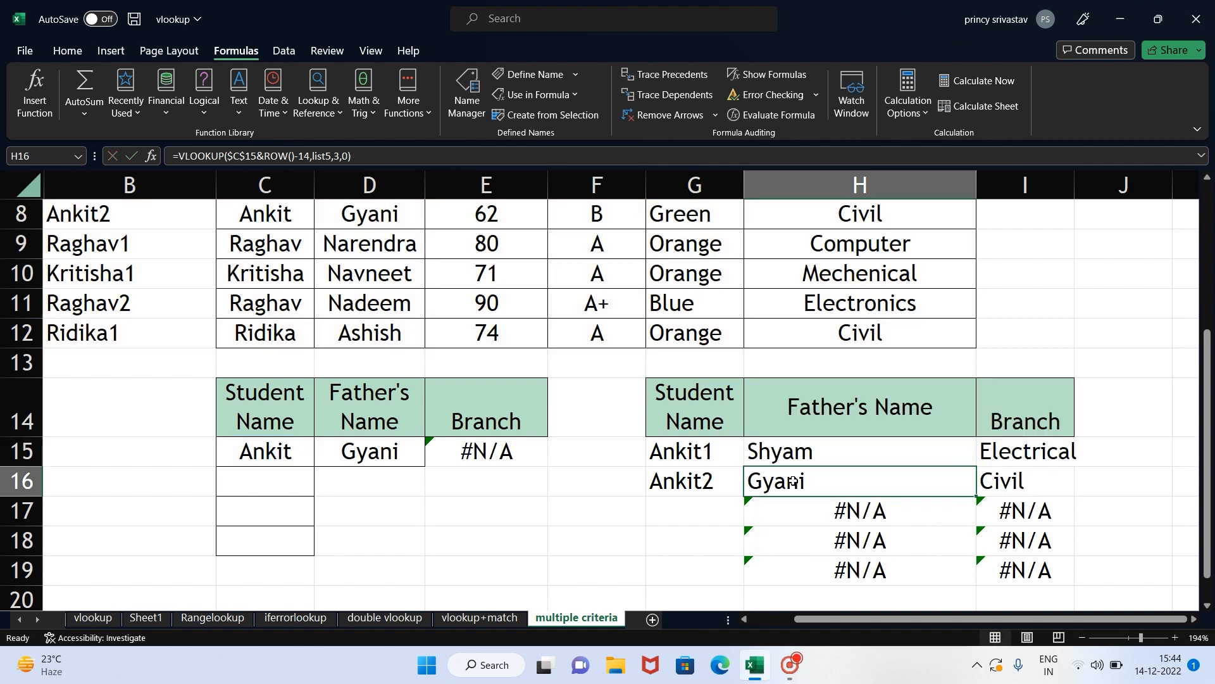
- Wrap the VLOOKUP in I15 with IFERROR, using " " as the value if an error occurs
left_click(980, 455)
double_click(994, 452)
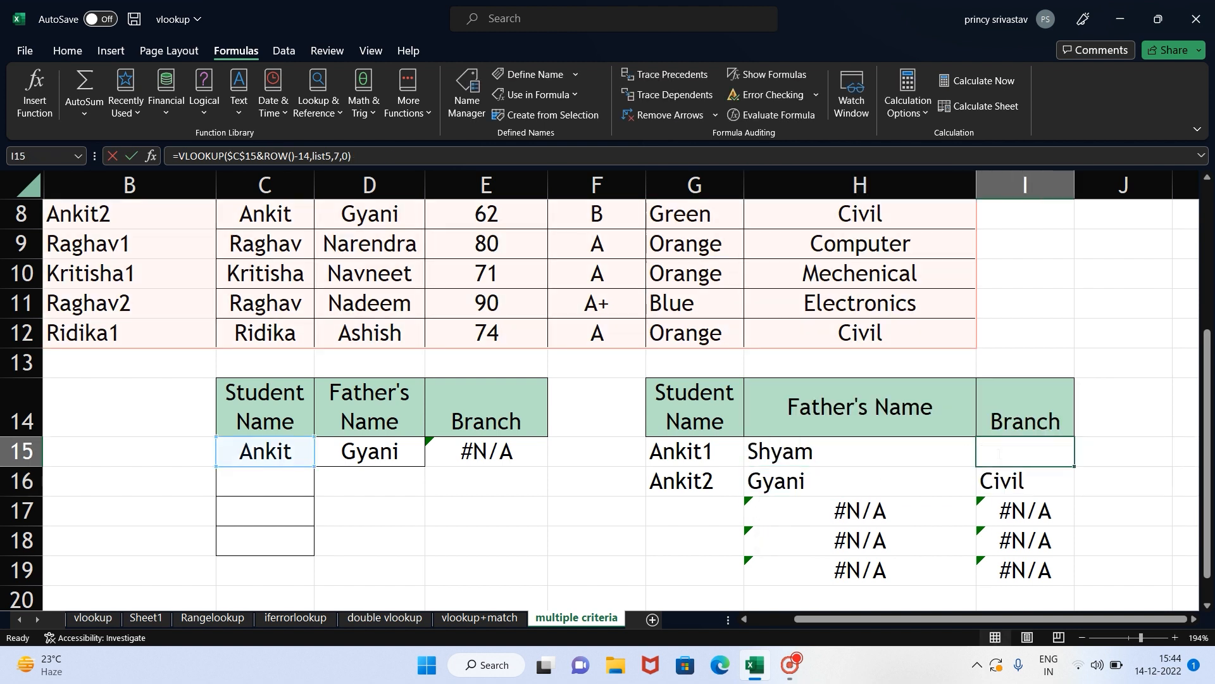
type("if")
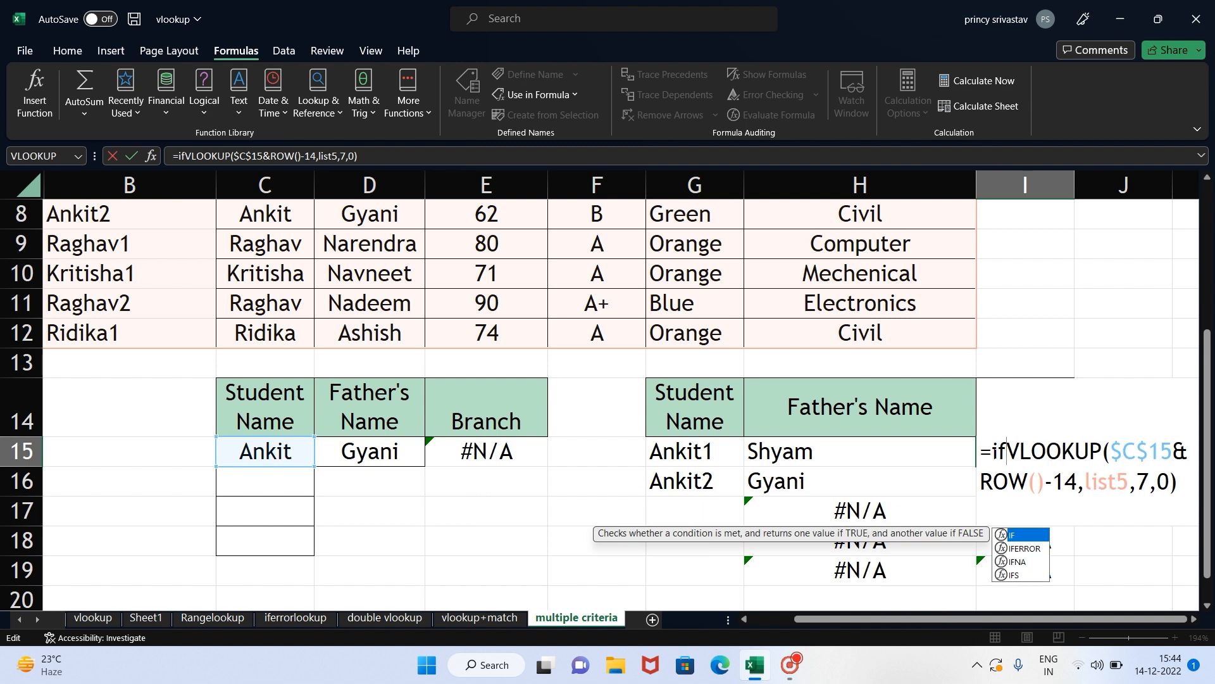
type("error")
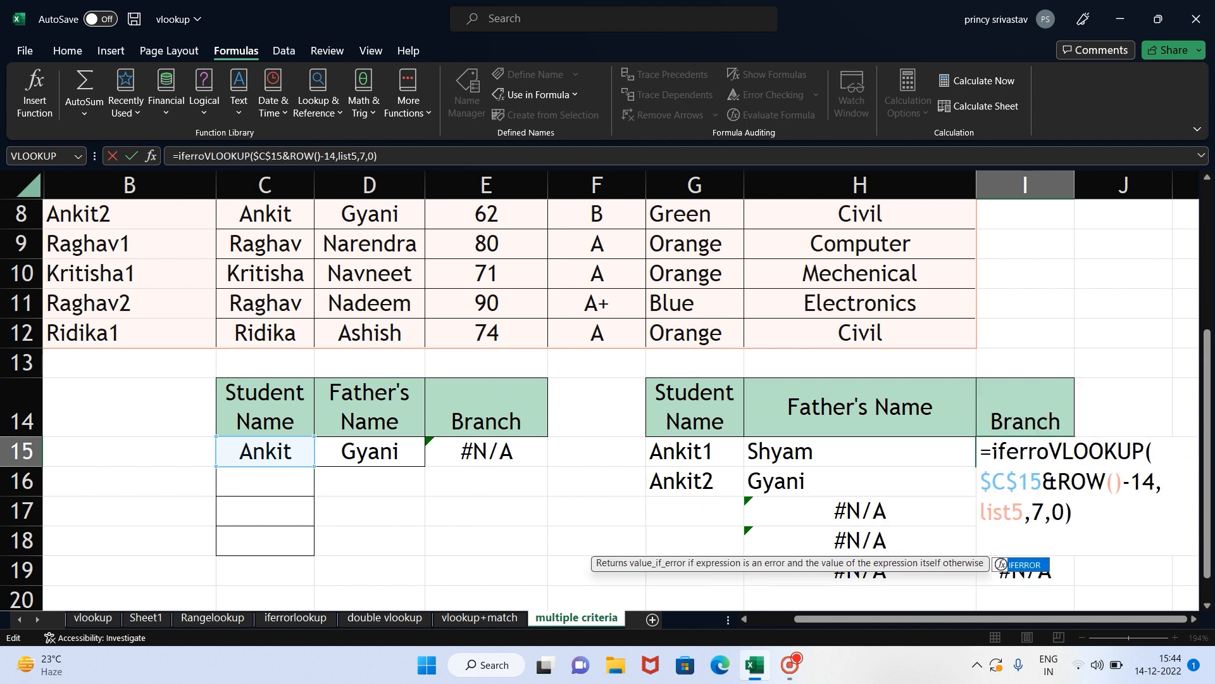
type("(")
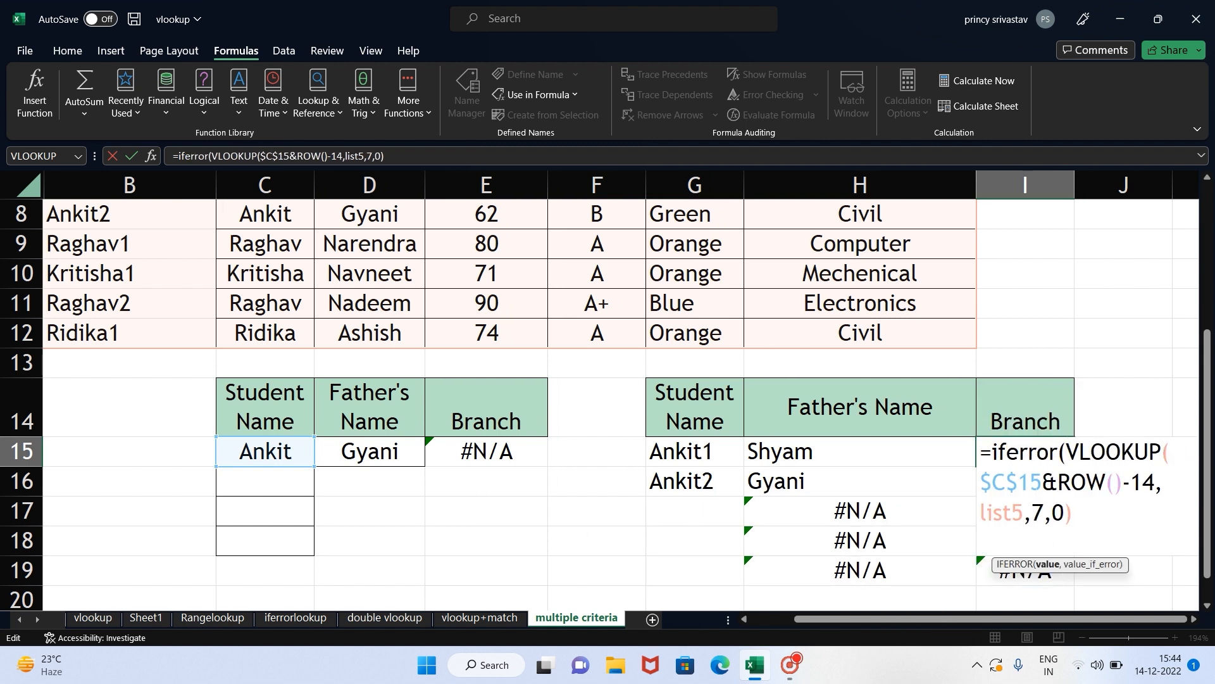
left_click(1106, 516)
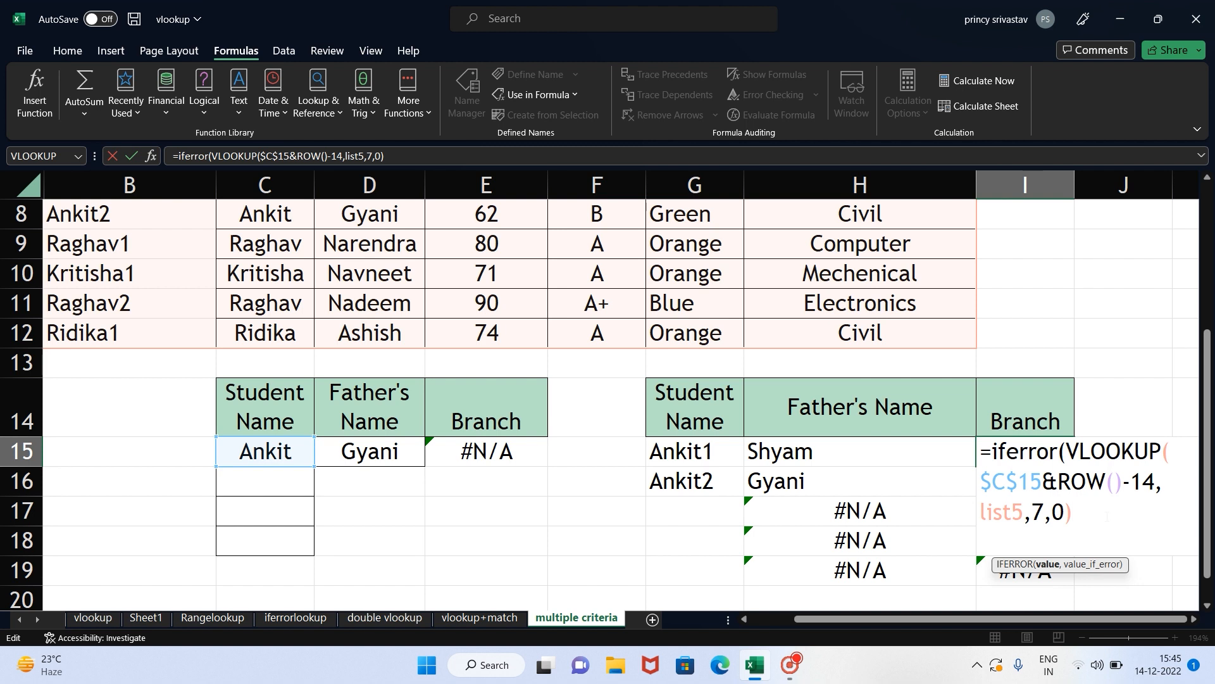
type(",")
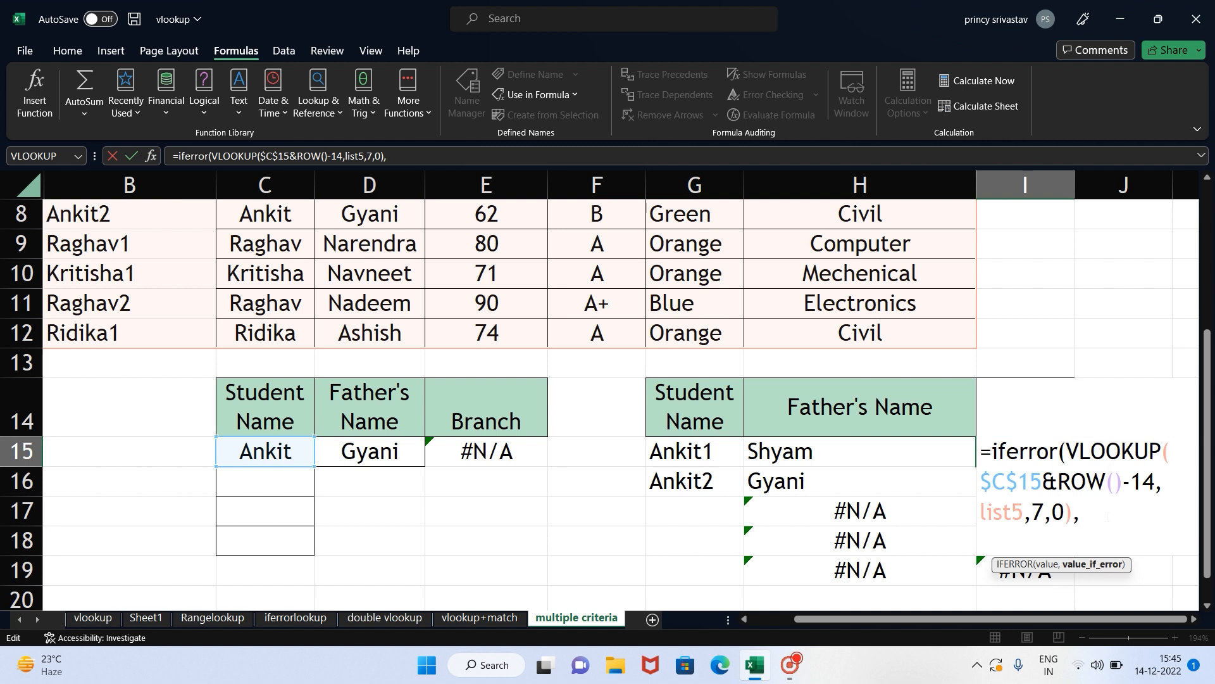
type("\" \")")
key("Return")
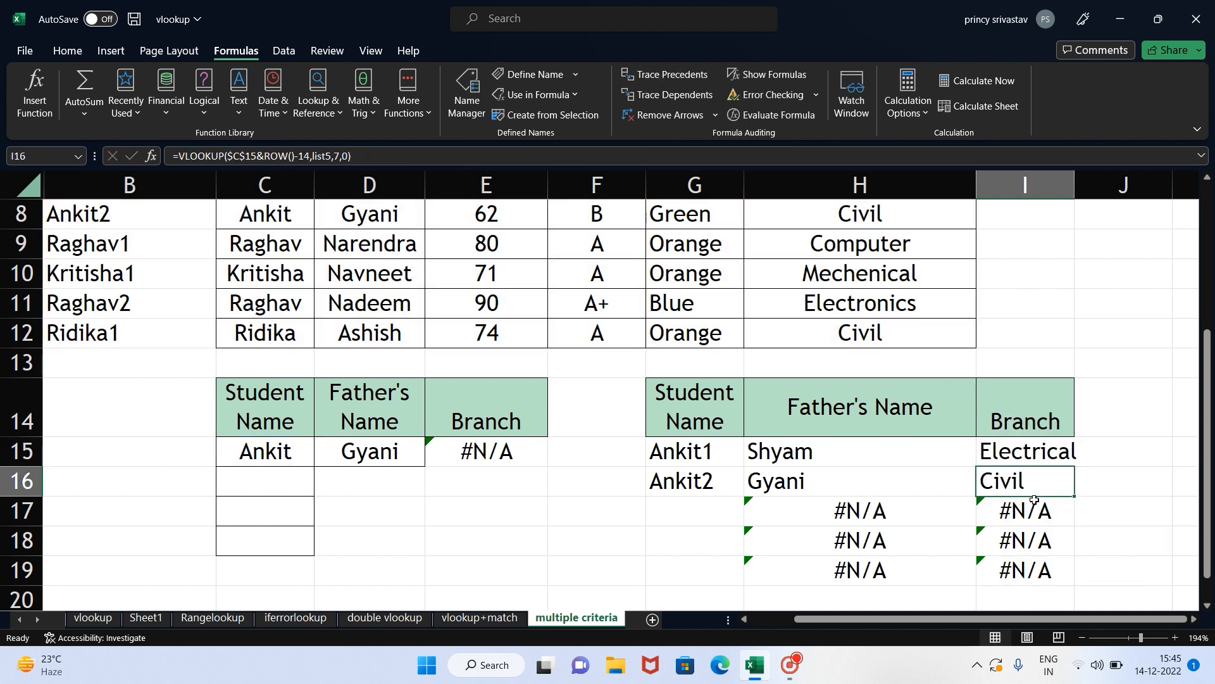
- Set the IFERROR fallback value in the H15 formula to " "
double_click(937, 453)
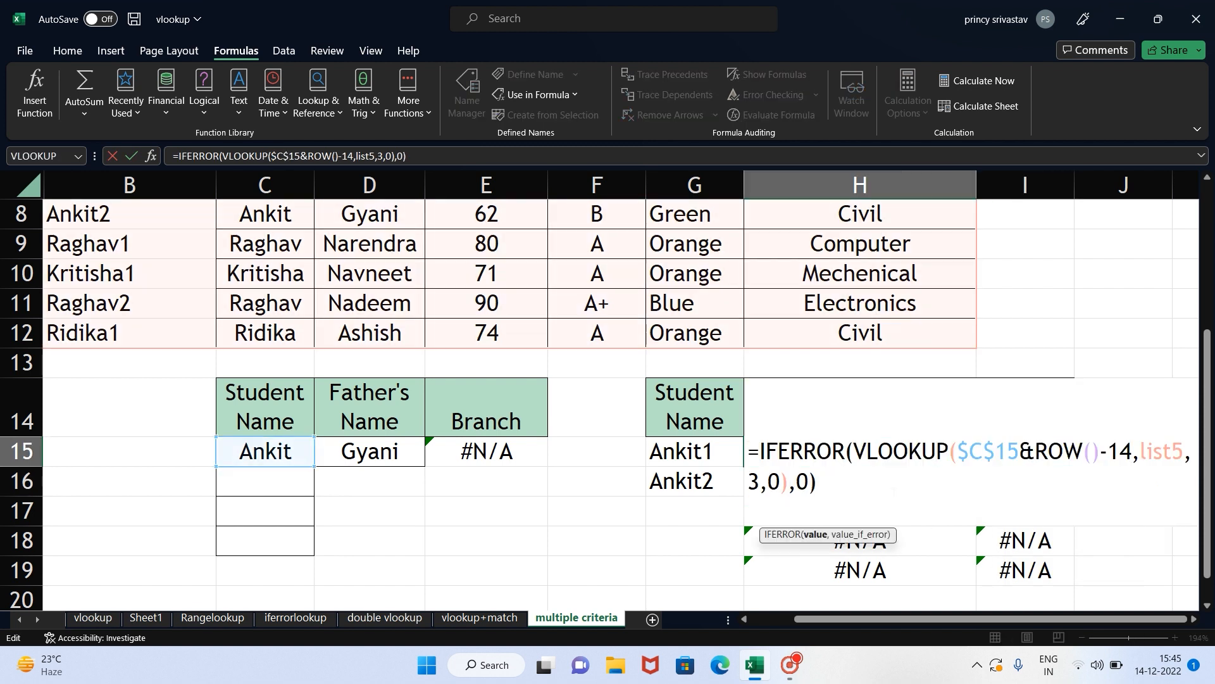
left_click(808, 481)
key("BackSpace")
type("\" ")
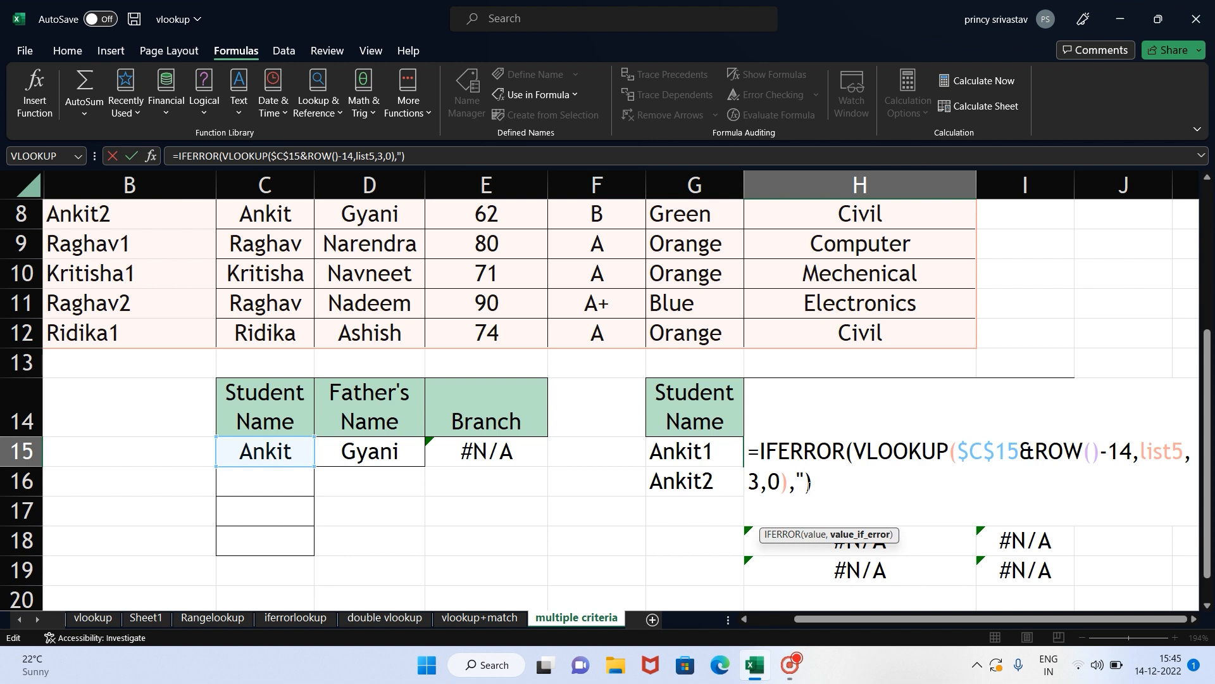
type("\"")
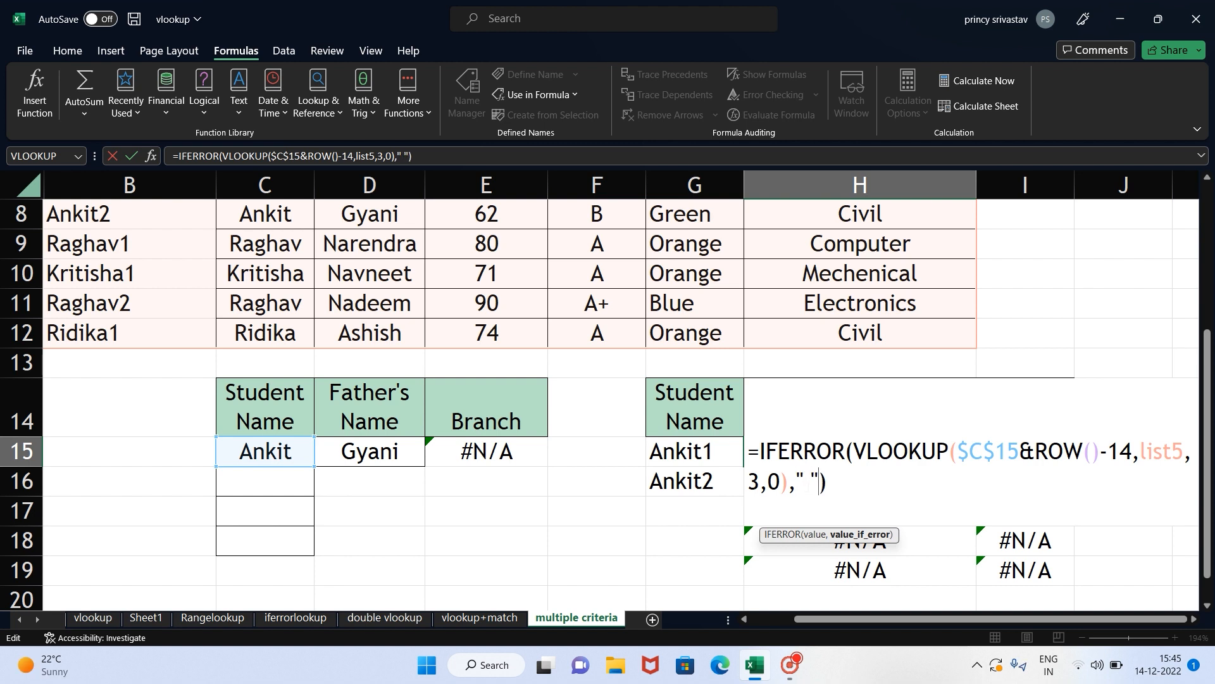
key("Return")
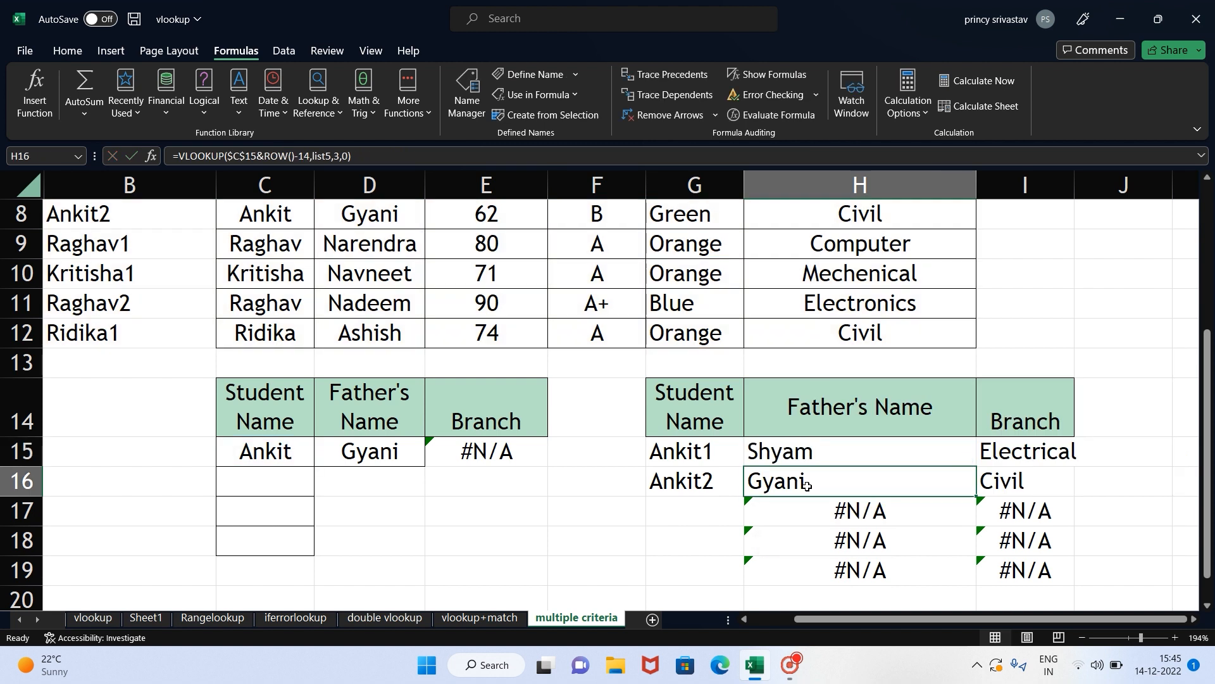
- Fill the H15:I15 IFERROR formulas down through row 19 and check the copied formula in H17
left_click_drag(827, 441, 1070, 576)
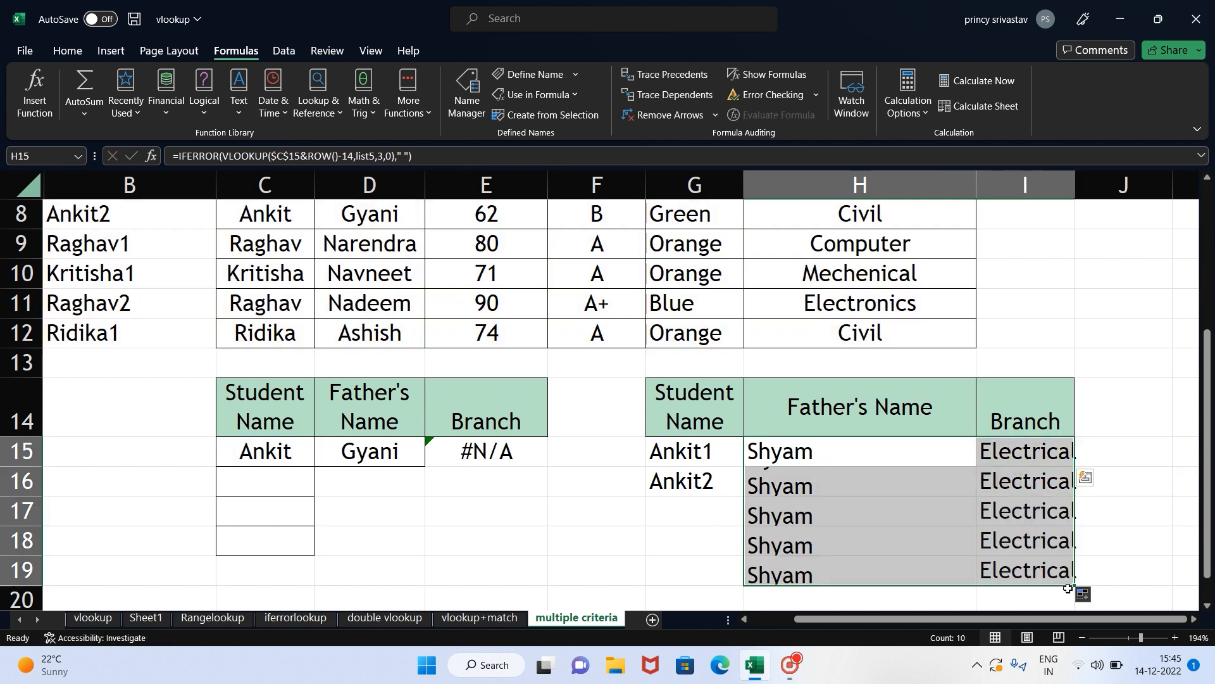
left_click(825, 517)
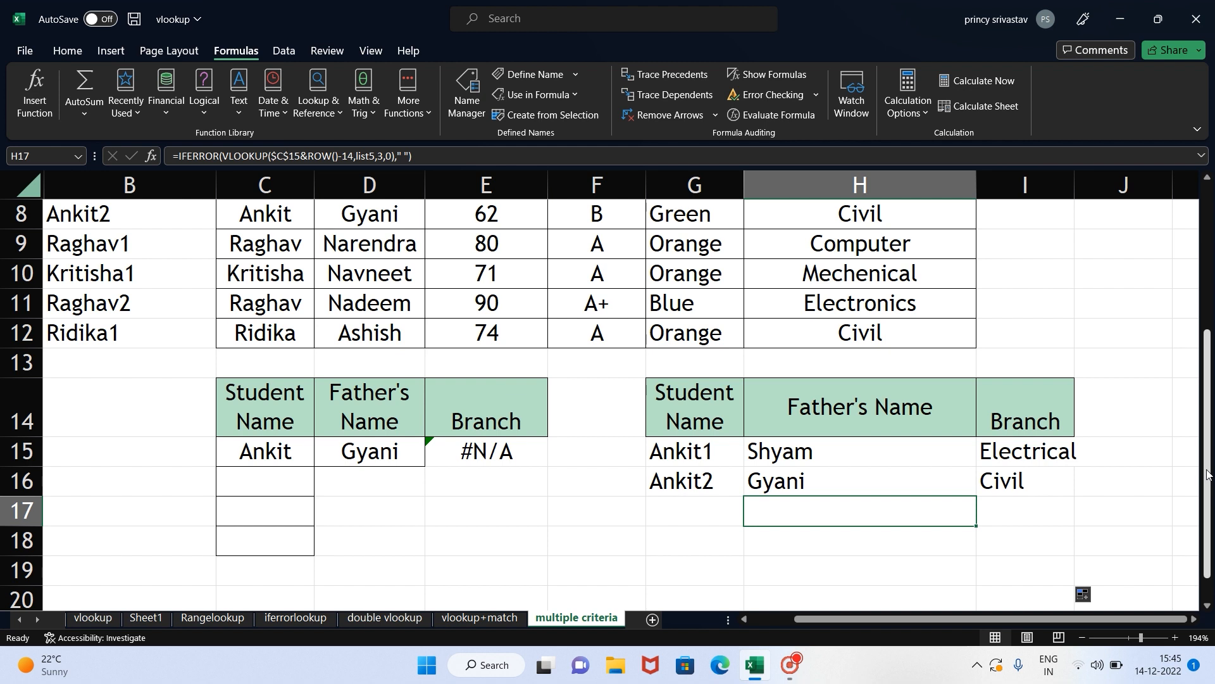
left_click_drag(1207, 476, 1204, 358)
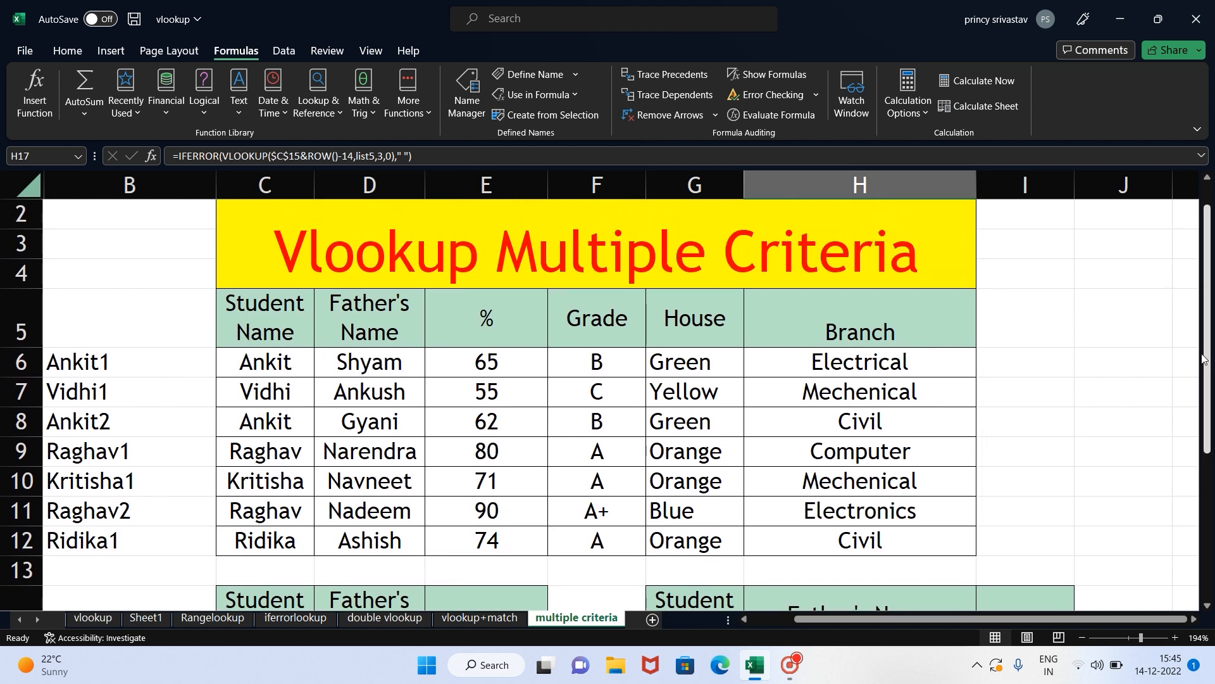